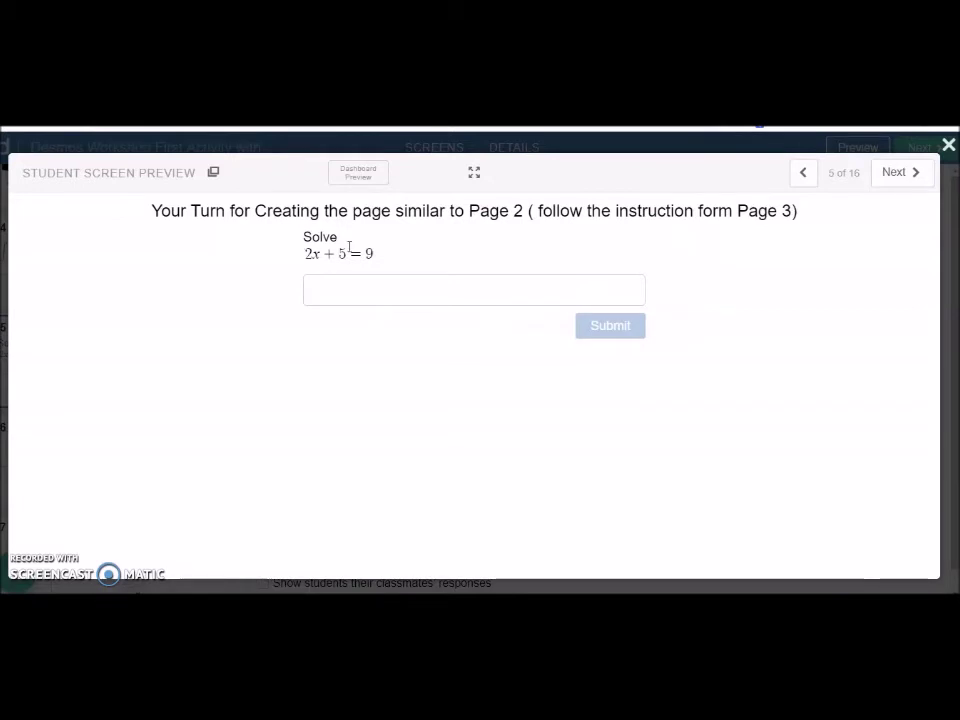
# - Test the 2x + 5 = 9 question in the student preview with x = 1, submit x = 2 instead, and leave the preview
pyautogui.click(332, 289)
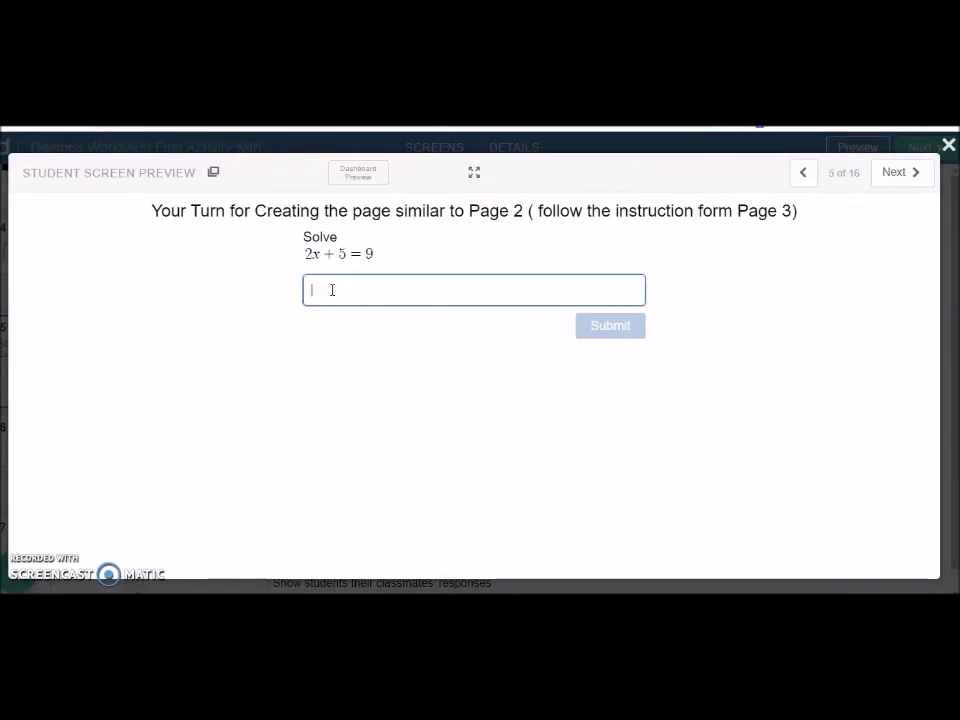
pyautogui.write('x=2')
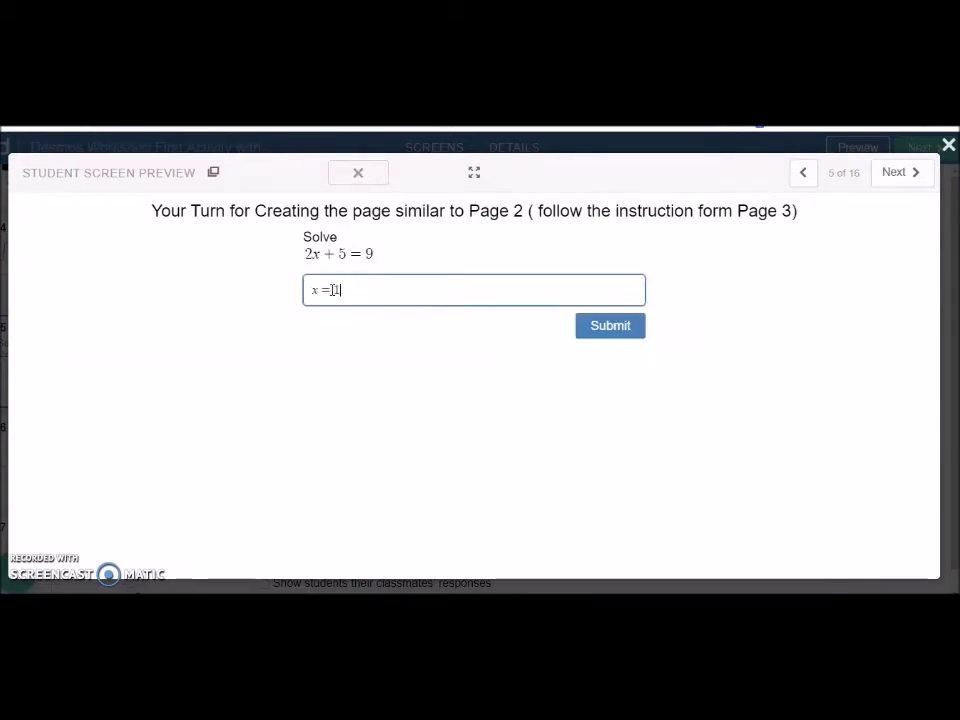
pyautogui.press('BackSpace')
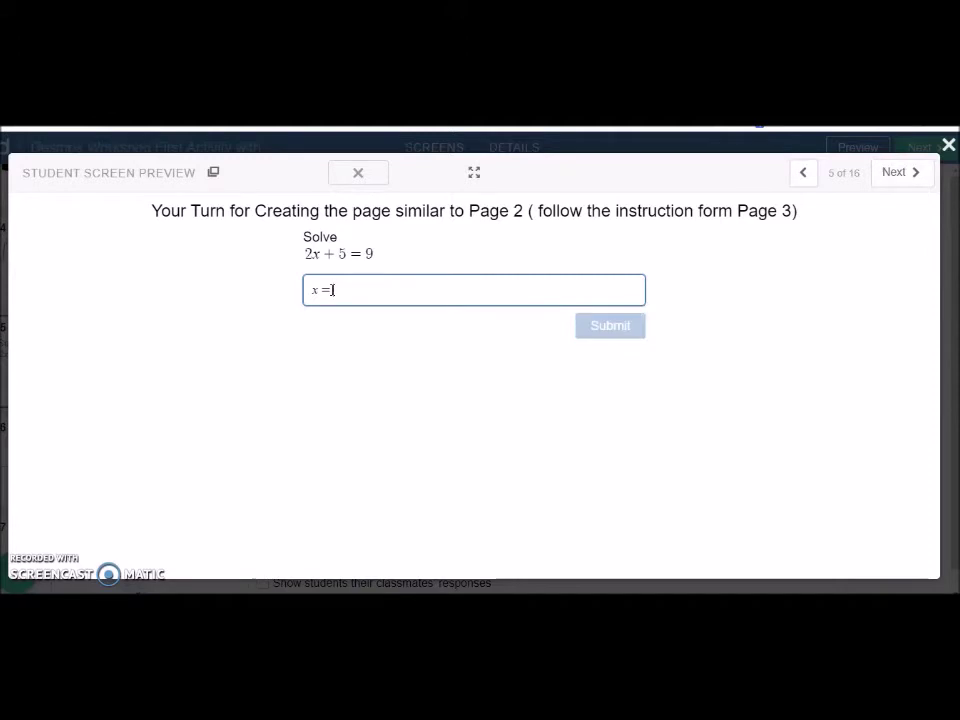
pyautogui.press('BackSpace')
pyautogui.write('x=2')
pyautogui.press('Return')
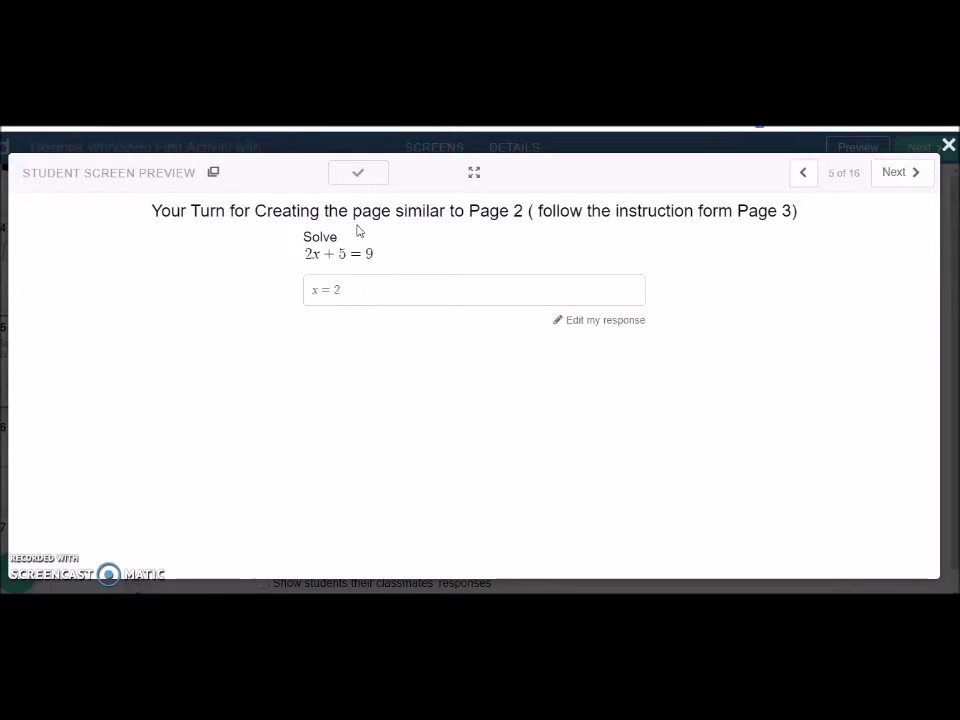
pyautogui.click(893, 180)
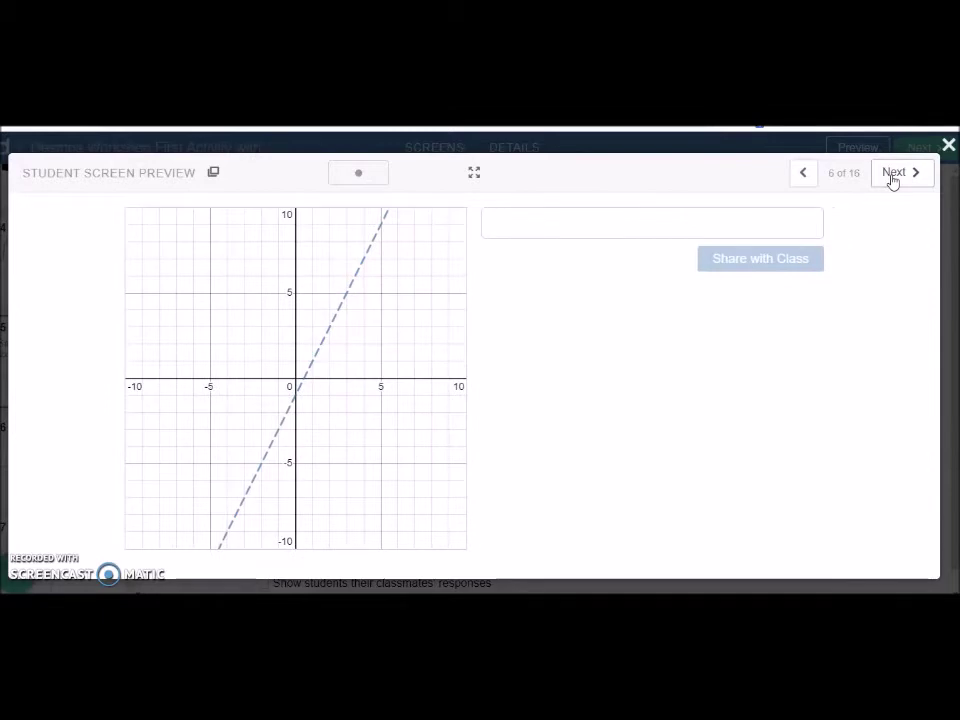
pyautogui.click(947, 147)
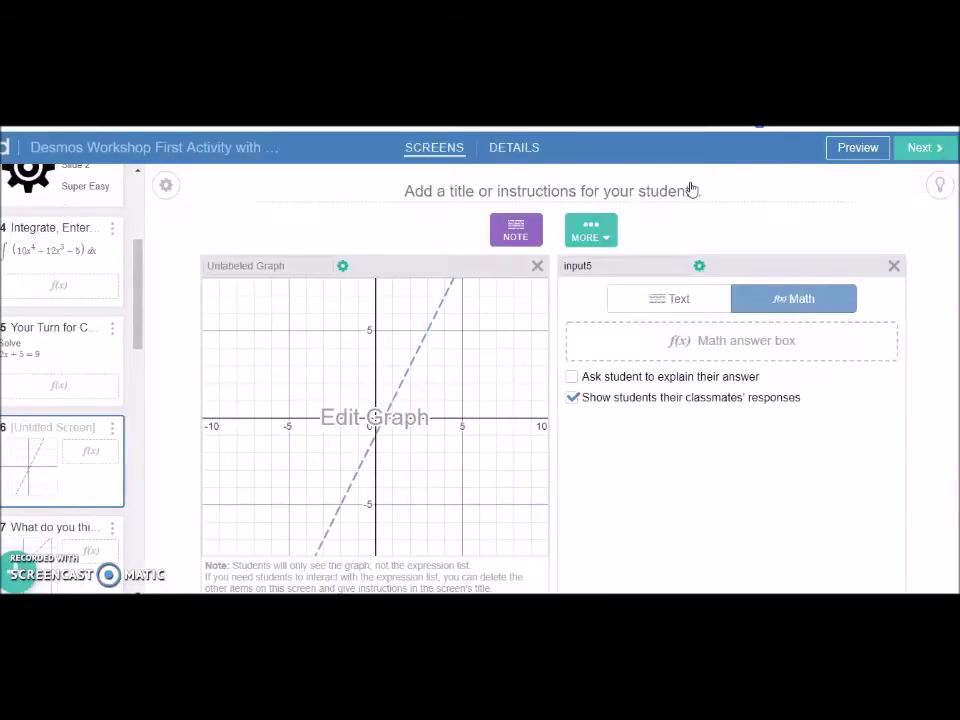
# - Examine the correctness script behind the math input on screen 5, the 2x + 5 = 9 question
pyautogui.click(80, 351)
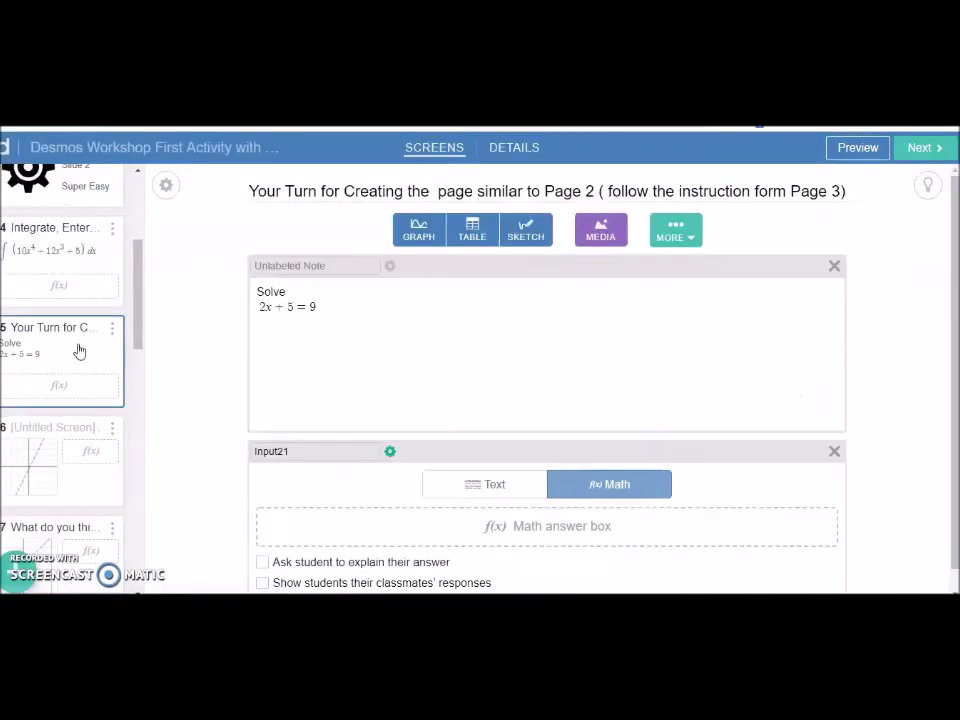
pyautogui.click(390, 453)
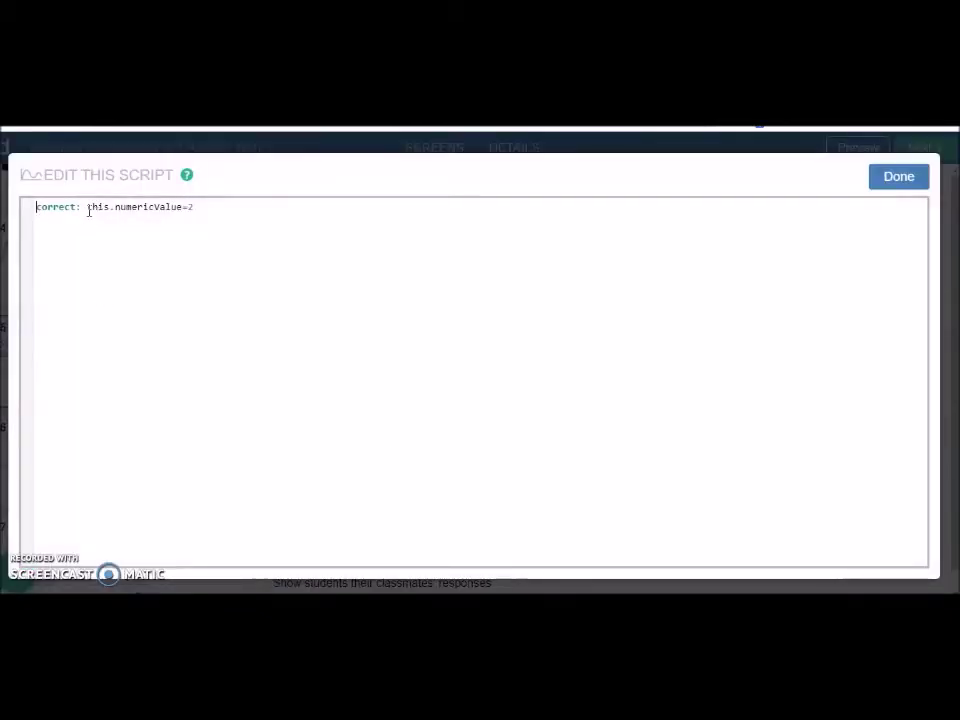
pyautogui.moveTo(88, 209); pyautogui.dragTo(204, 209)
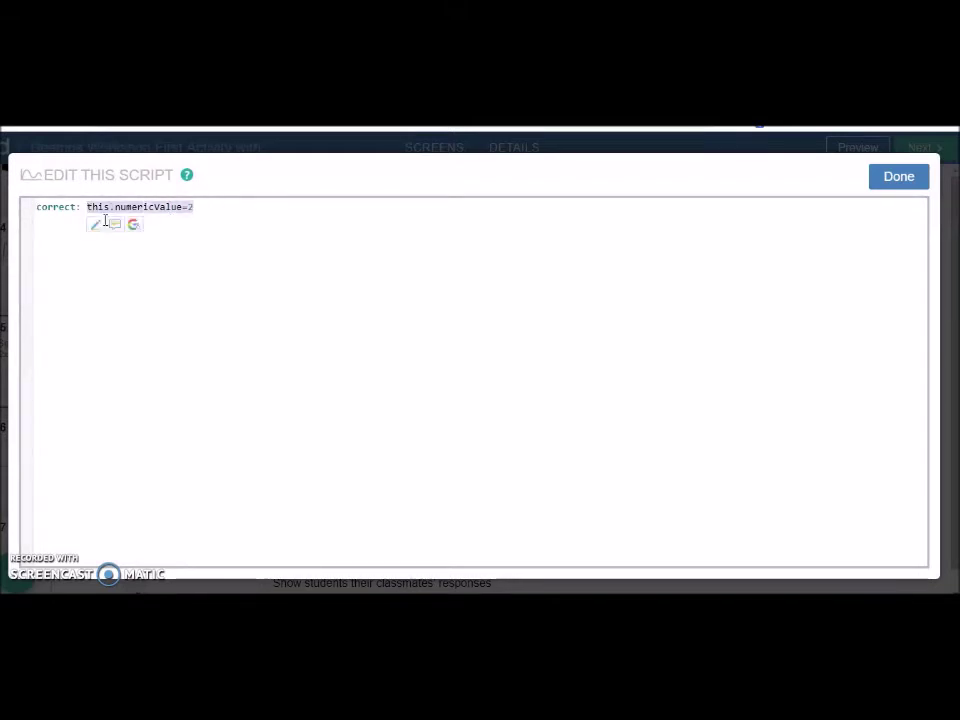
pyautogui.click(242, 225)
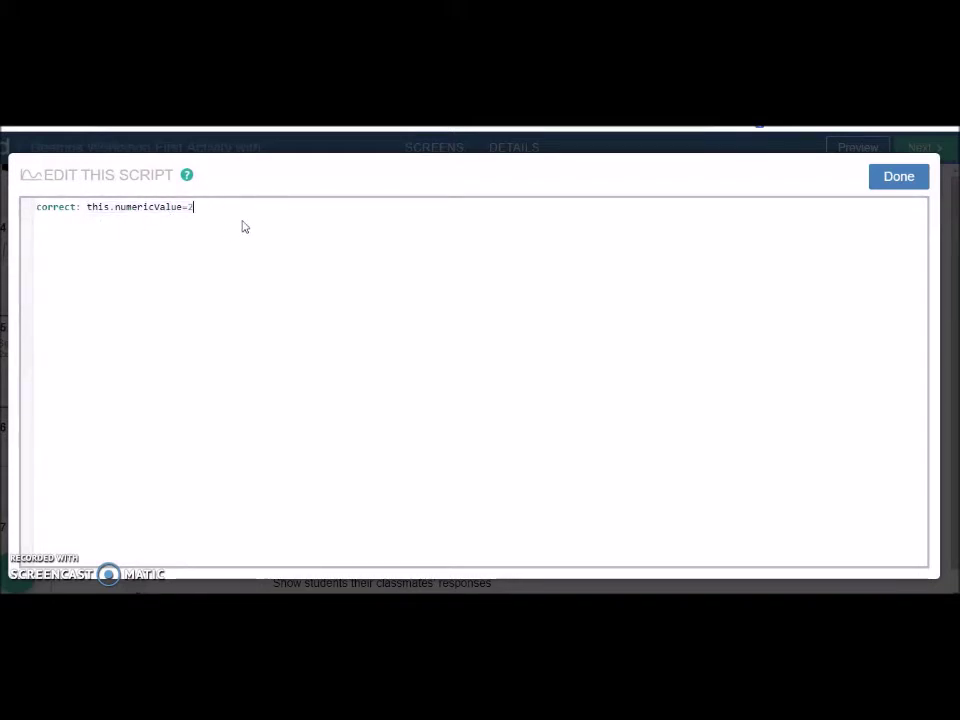
pyautogui.click(895, 178)
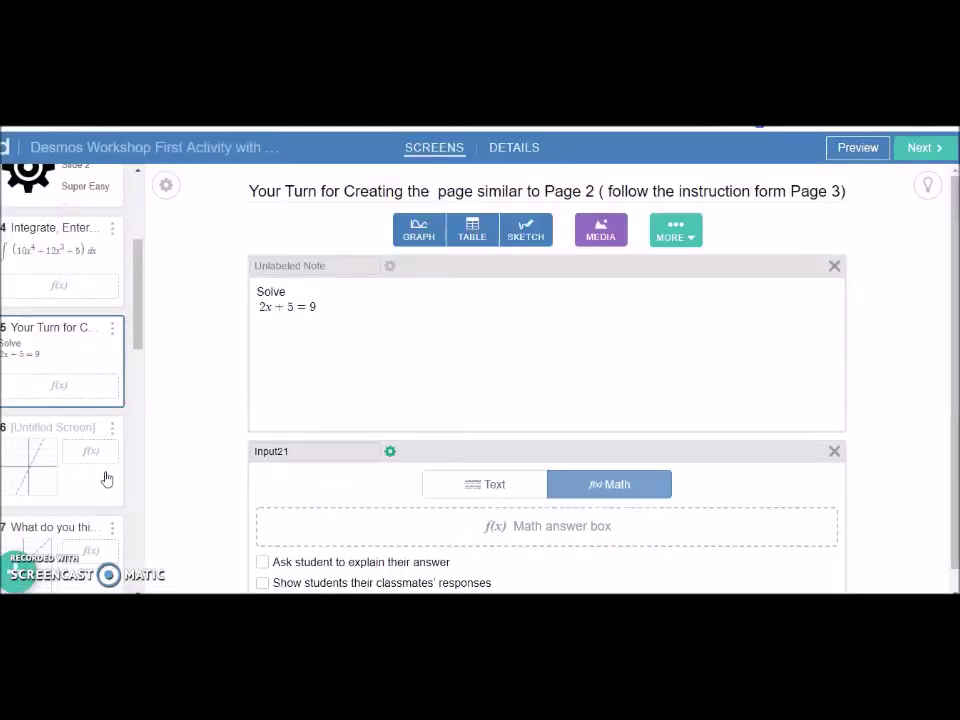
# - Preview screen 7 as a student and test the slope question with the answers 2 and 1
pyautogui.click(90, 550)
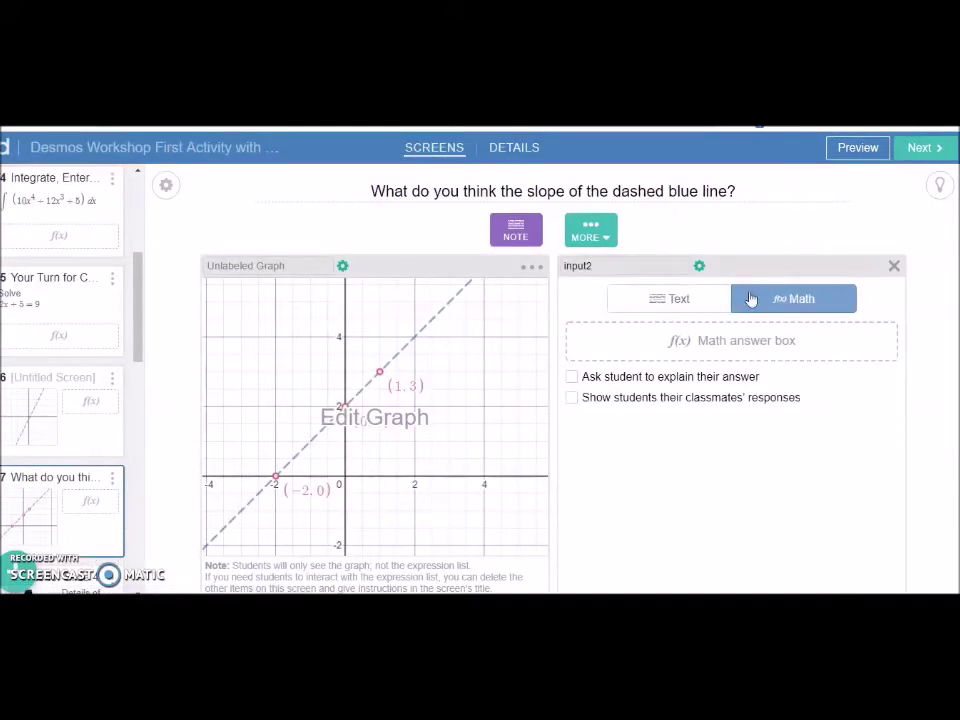
pyautogui.click(851, 160)
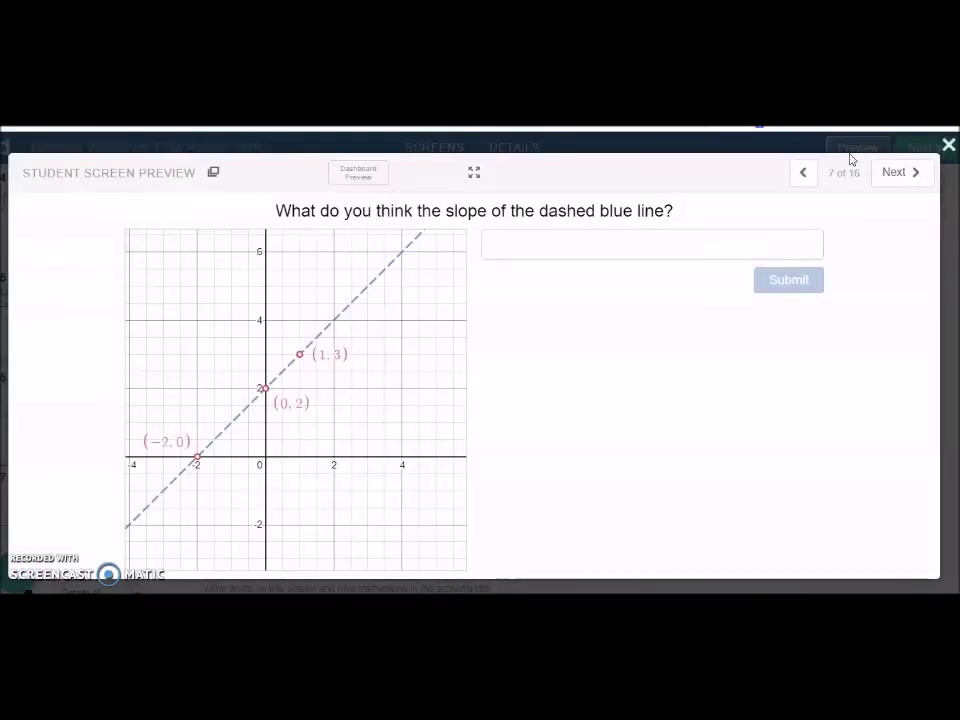
pyautogui.click(504, 250)
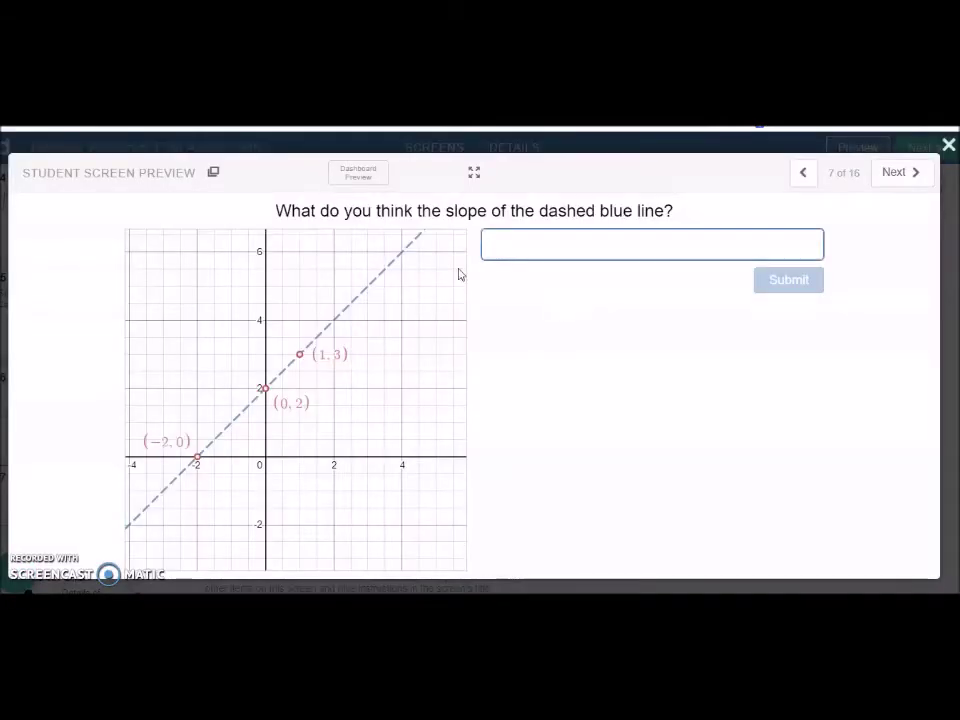
pyautogui.write('2')
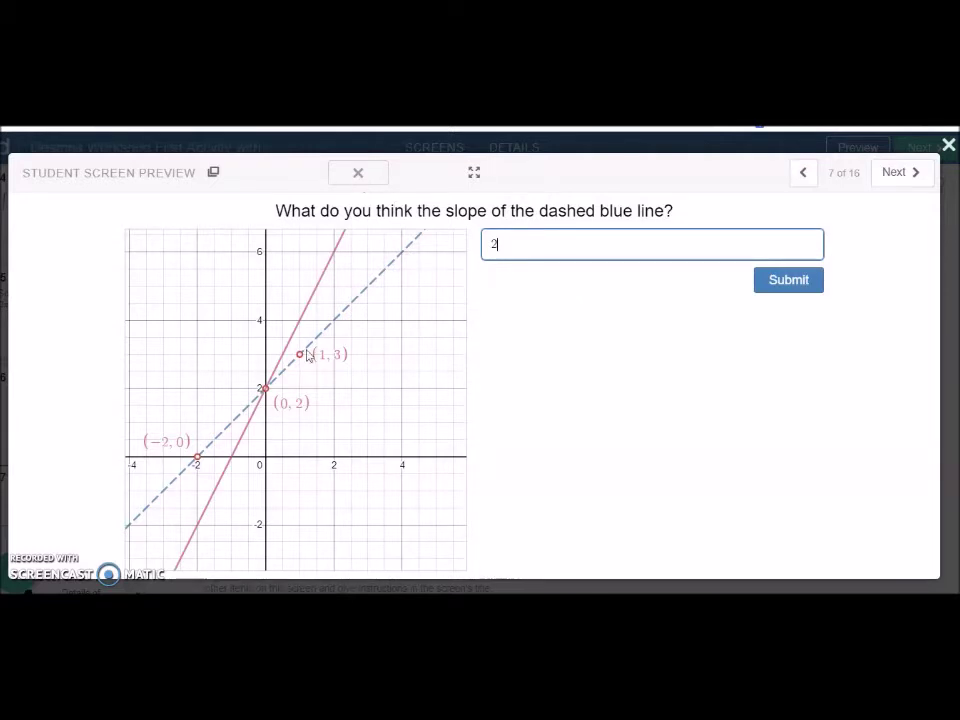
pyautogui.press('BackSpace')
pyautogui.write('1')
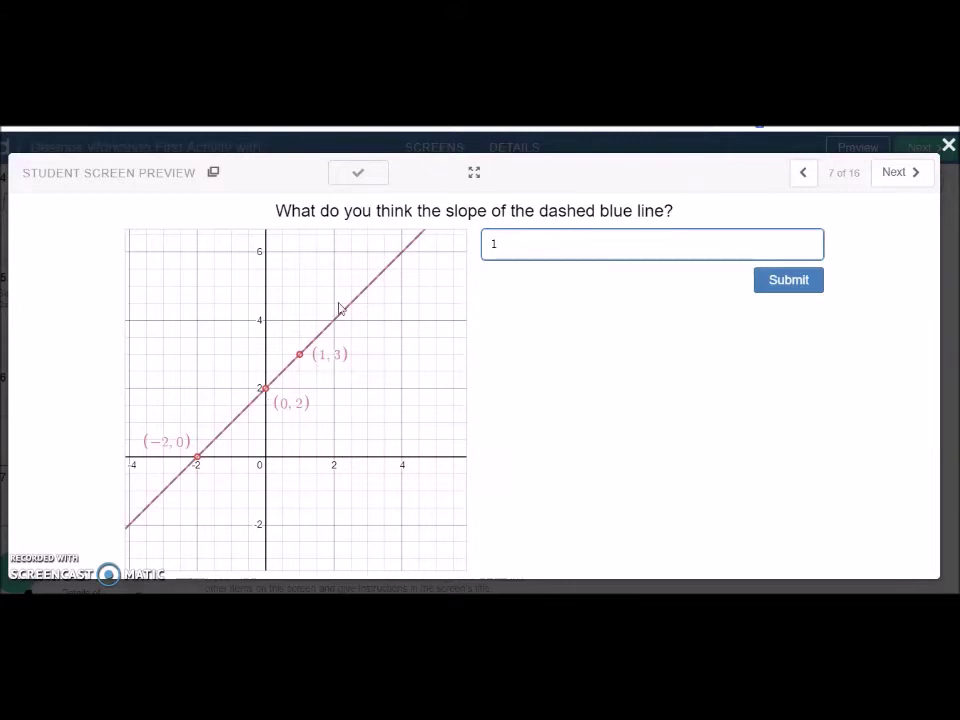
pyautogui.click(947, 148)
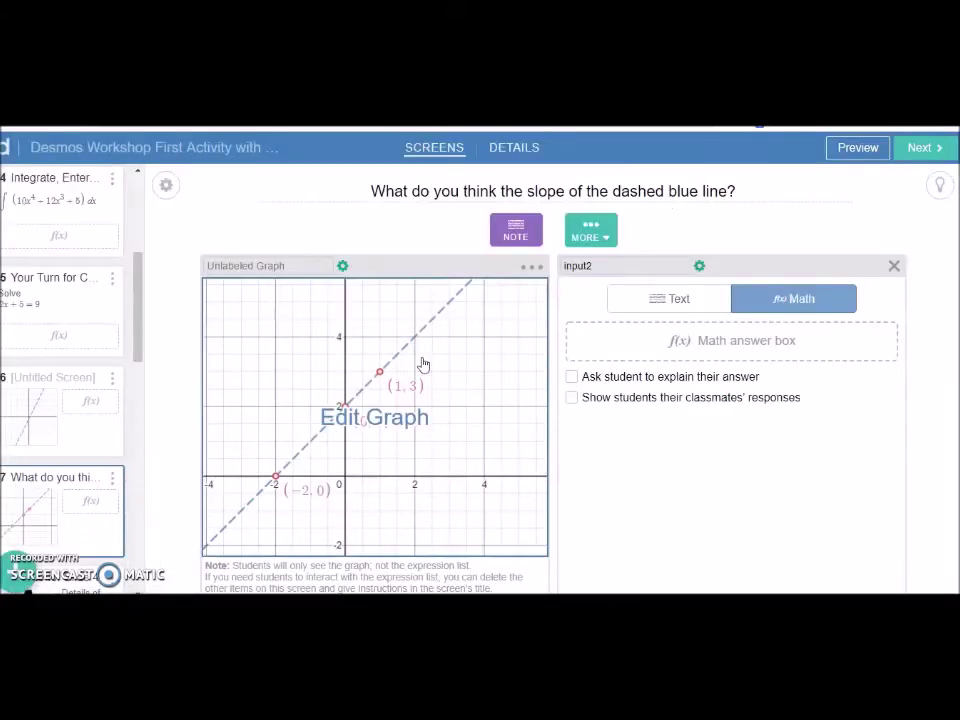
# - Examine screen 7's graph expressions and the scripts behind its graph and math input
pyautogui.click(450, 429)
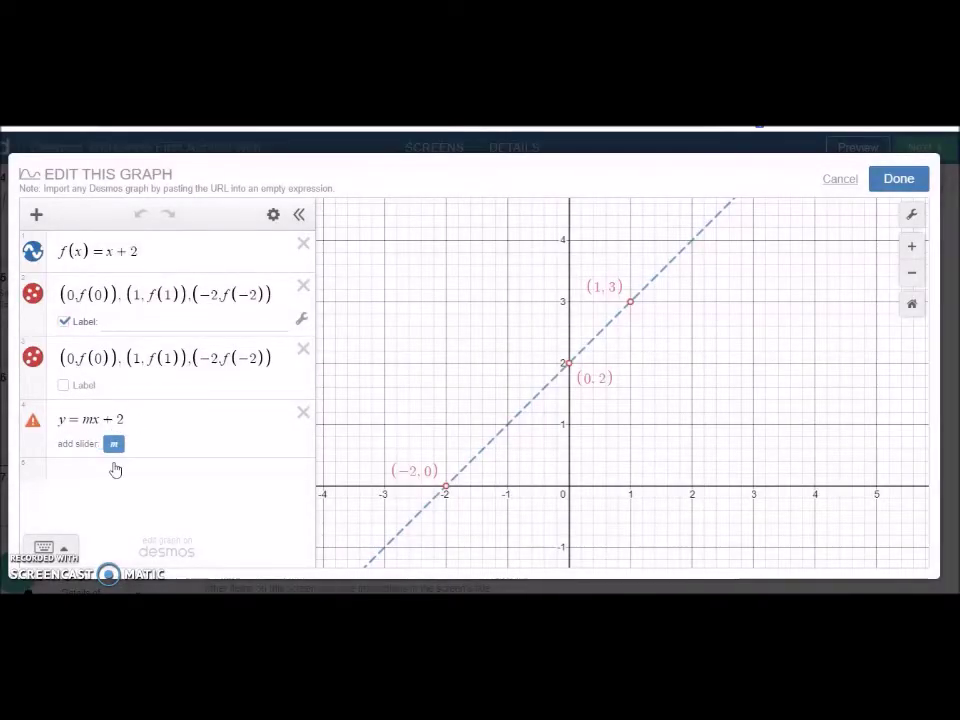
pyautogui.click(897, 182)
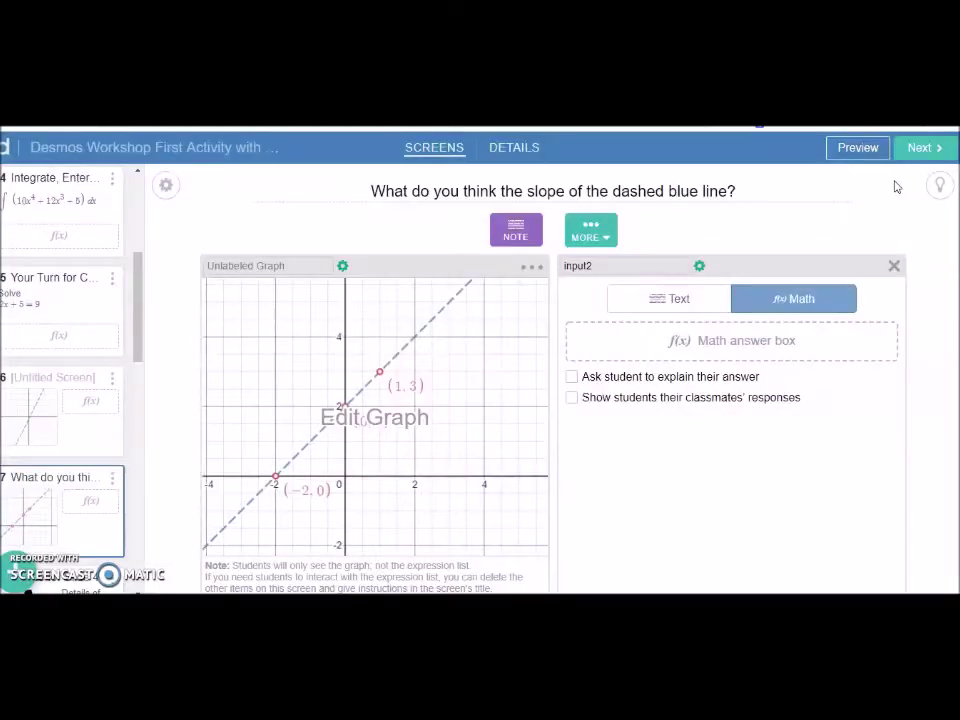
pyautogui.click(343, 268)
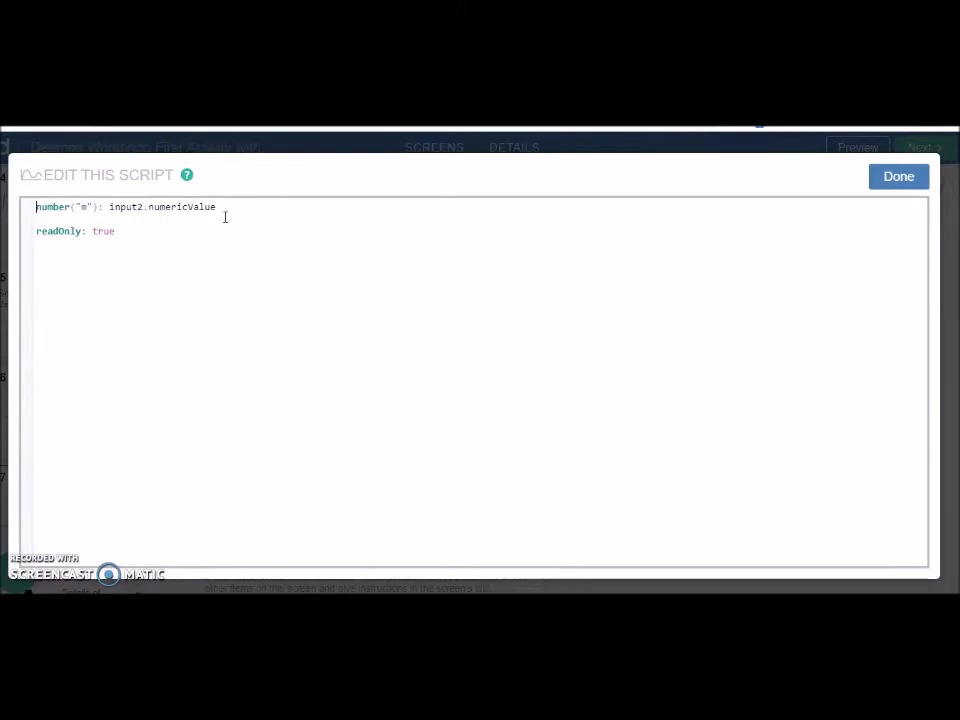
pyautogui.click(896, 180)
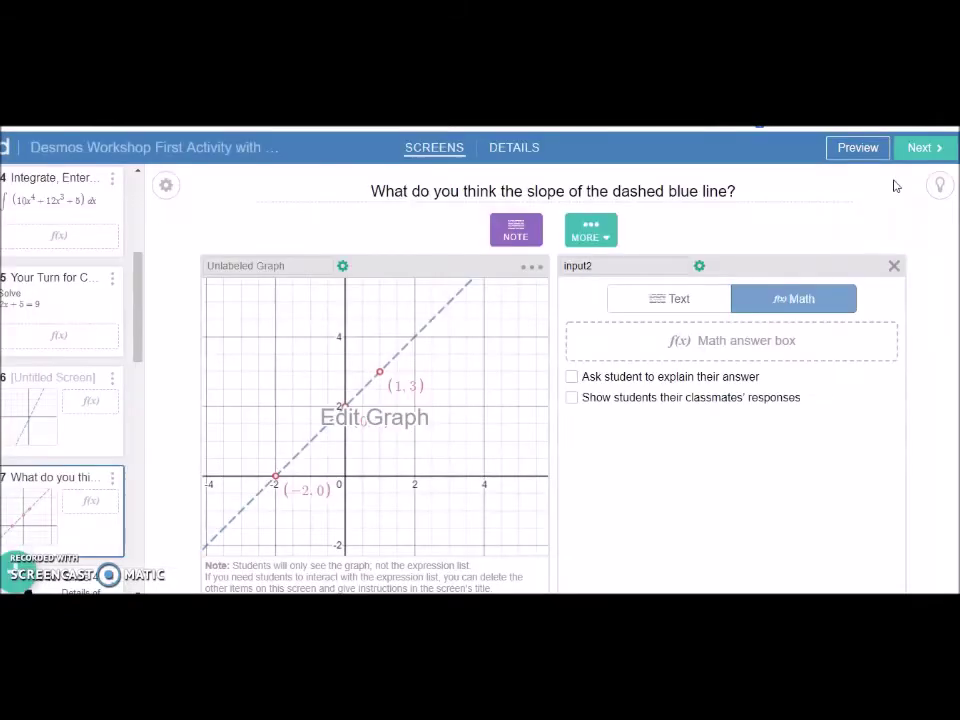
pyautogui.click(701, 269)
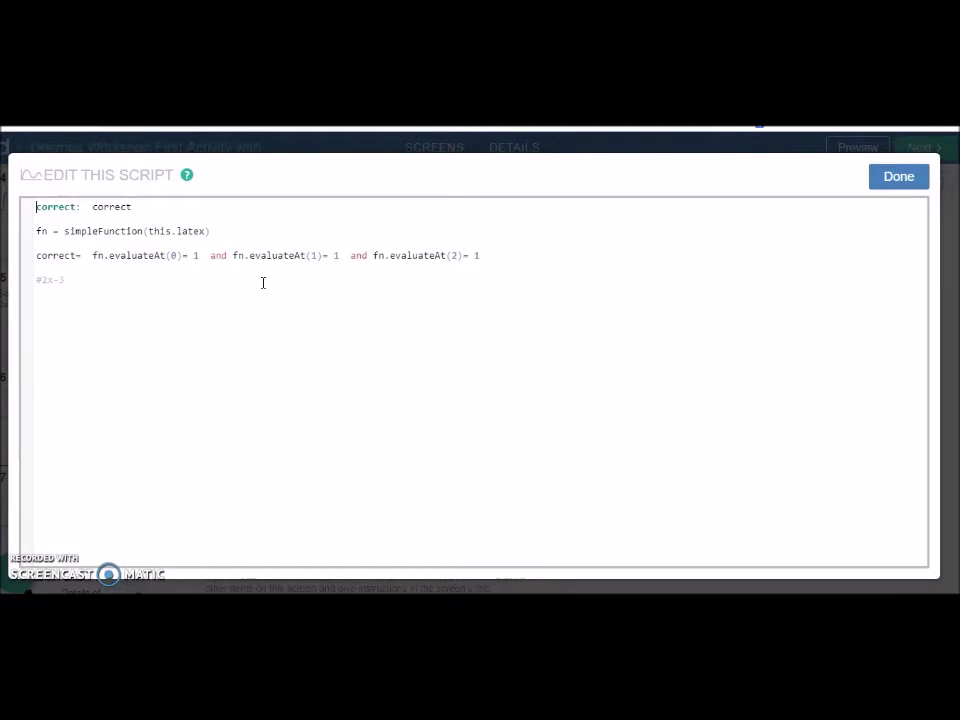
pyautogui.click(899, 177)
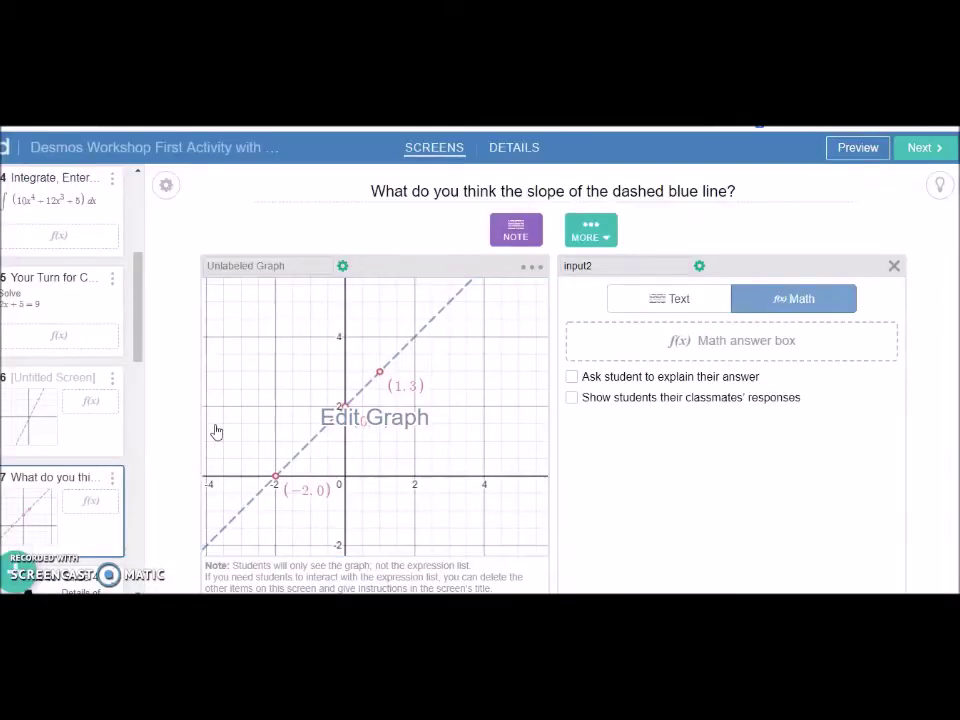
# - Preview the card sort on screen 9 and test it by matching 3+1 with 4 and 2x with 6
pyautogui.moveTo(141, 357); pyautogui.dragTo(150, 450)
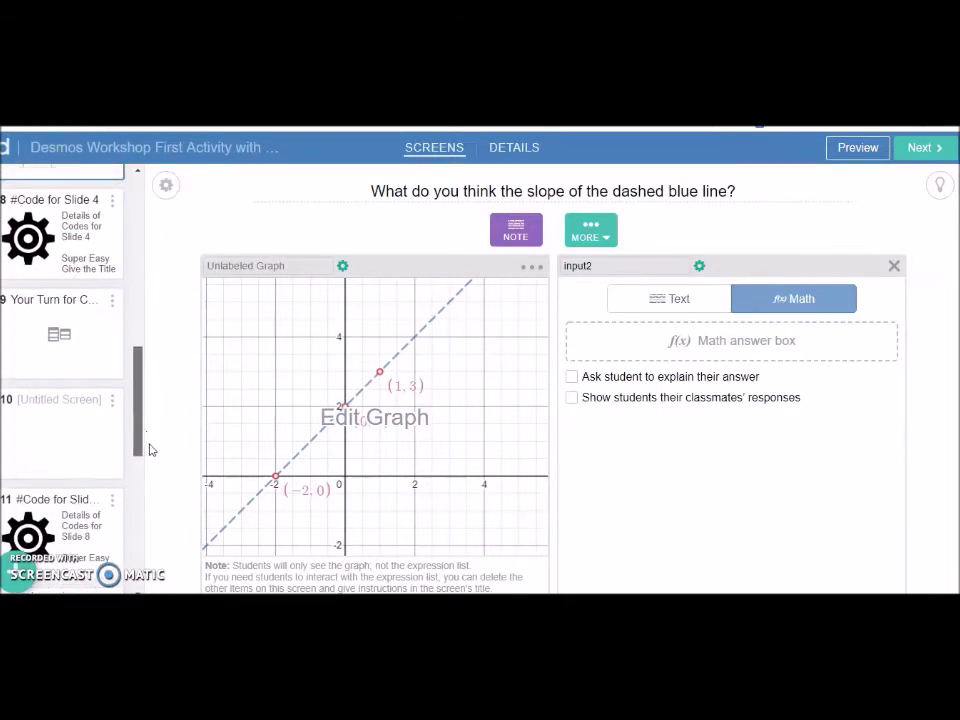
pyautogui.click(104, 367)
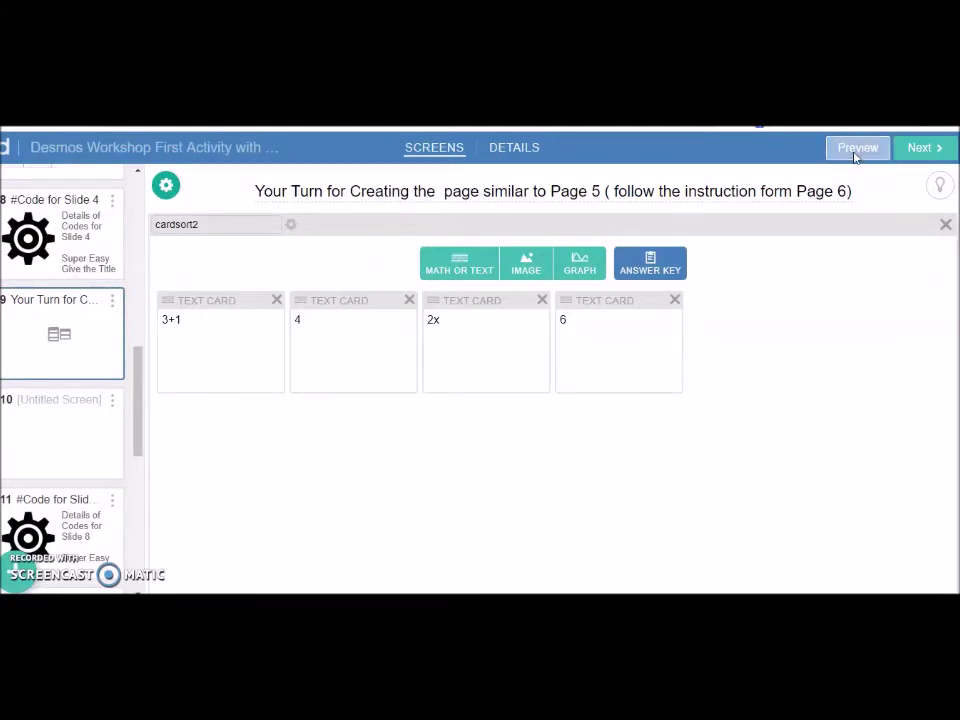
pyautogui.click(855, 150)
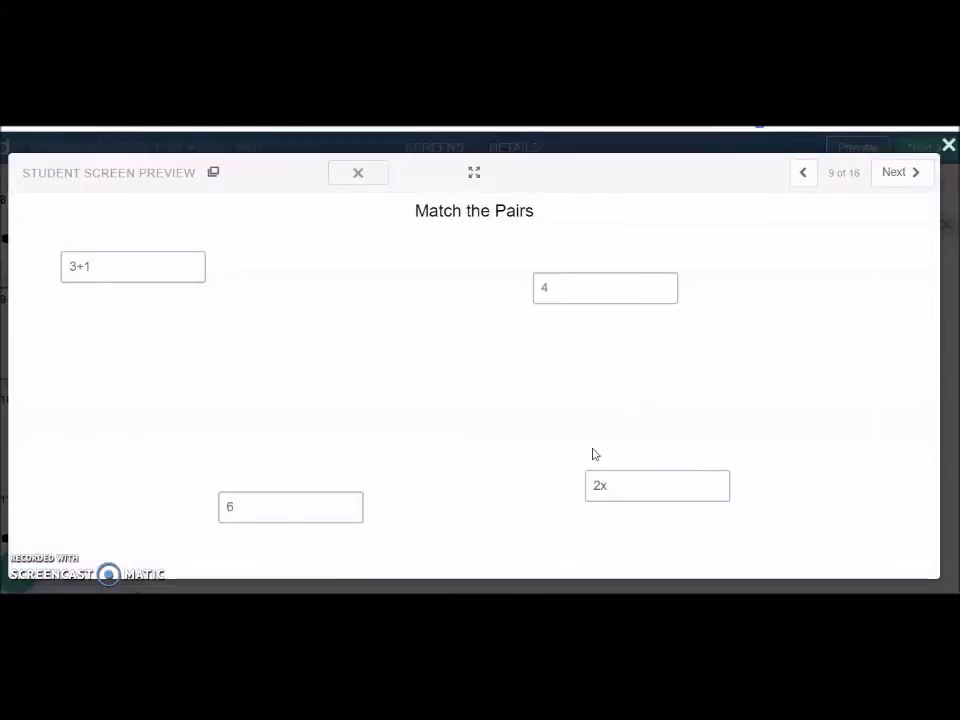
pyautogui.moveTo(550, 290); pyautogui.dragTo(92, 266)
pyautogui.moveTo(274, 506); pyautogui.dragTo(632, 495)
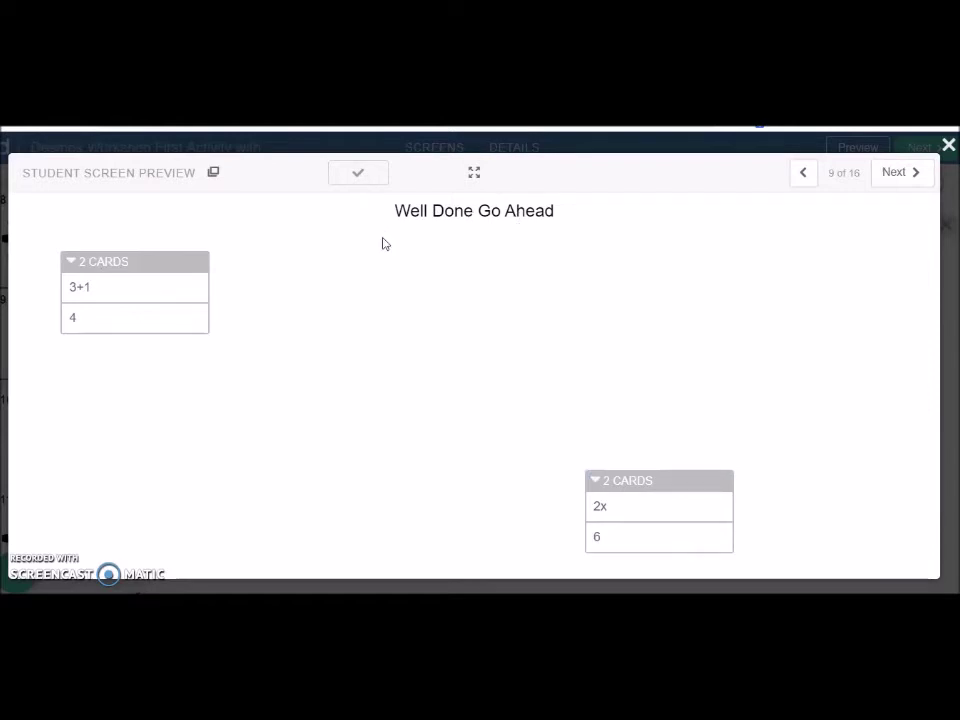
pyautogui.click(948, 145)
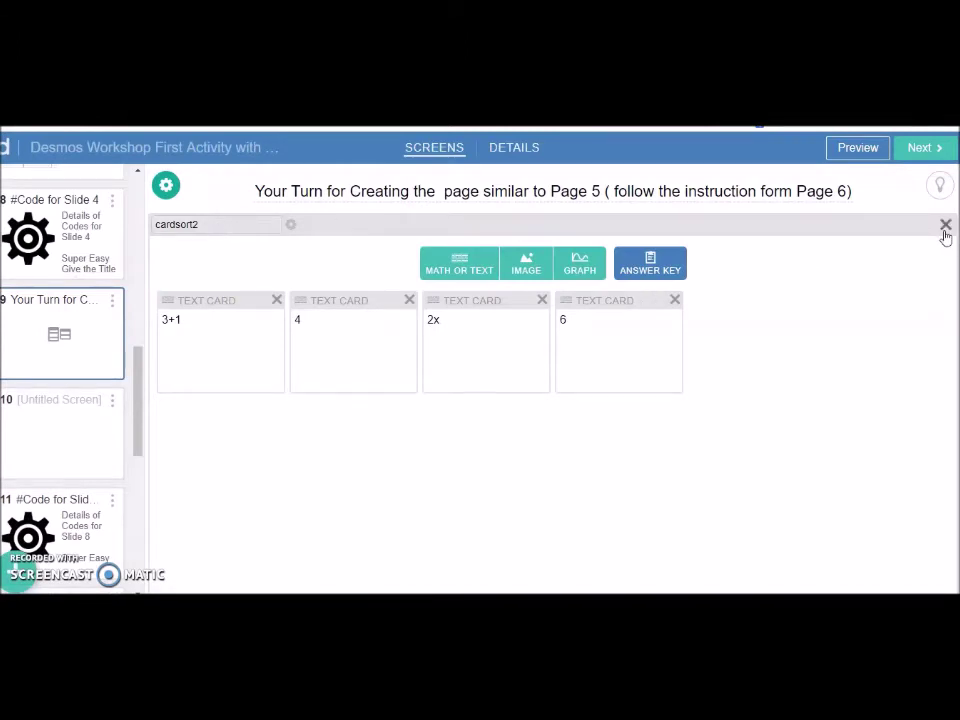
# - Remove the 6 and 2x cards from screen 9 and delete the entire existing card sort
pyautogui.click(675, 300)
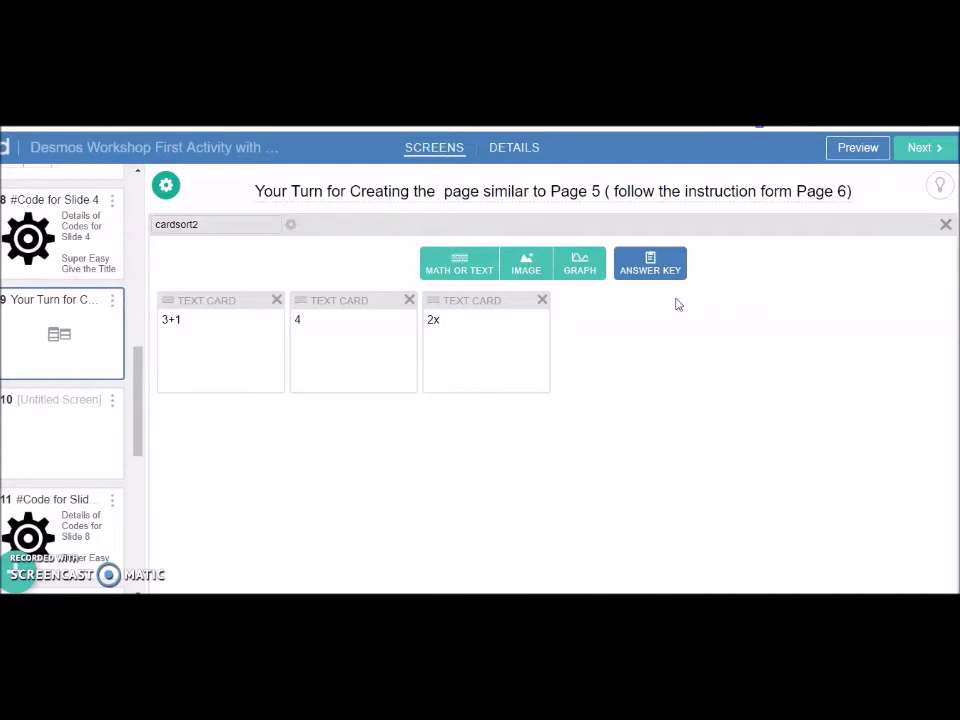
pyautogui.click(542, 301)
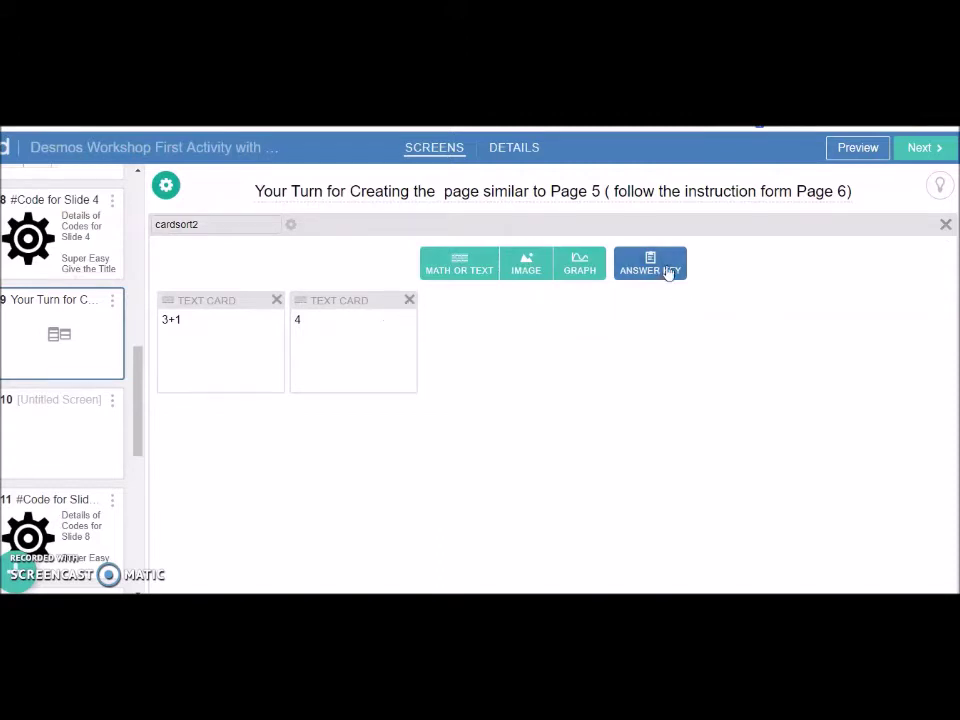
pyautogui.click(946, 224)
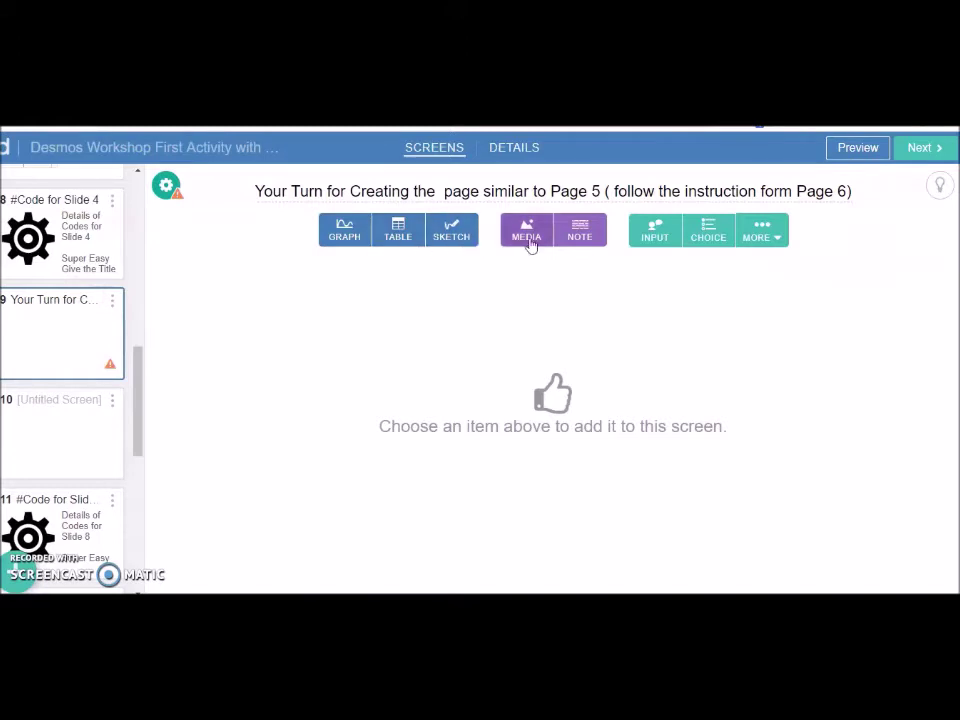
# - Add a card sort to screen 9 with four text cards reading 2+3, 5, 2x3 and 6
pyautogui.click(779, 241)
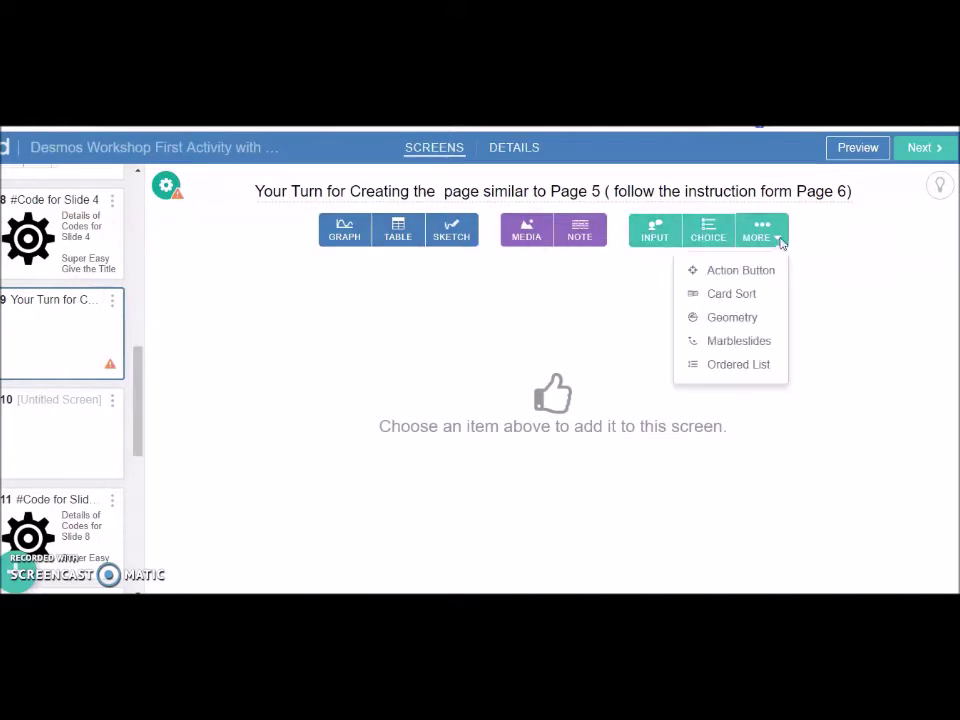
pyautogui.click(725, 299)
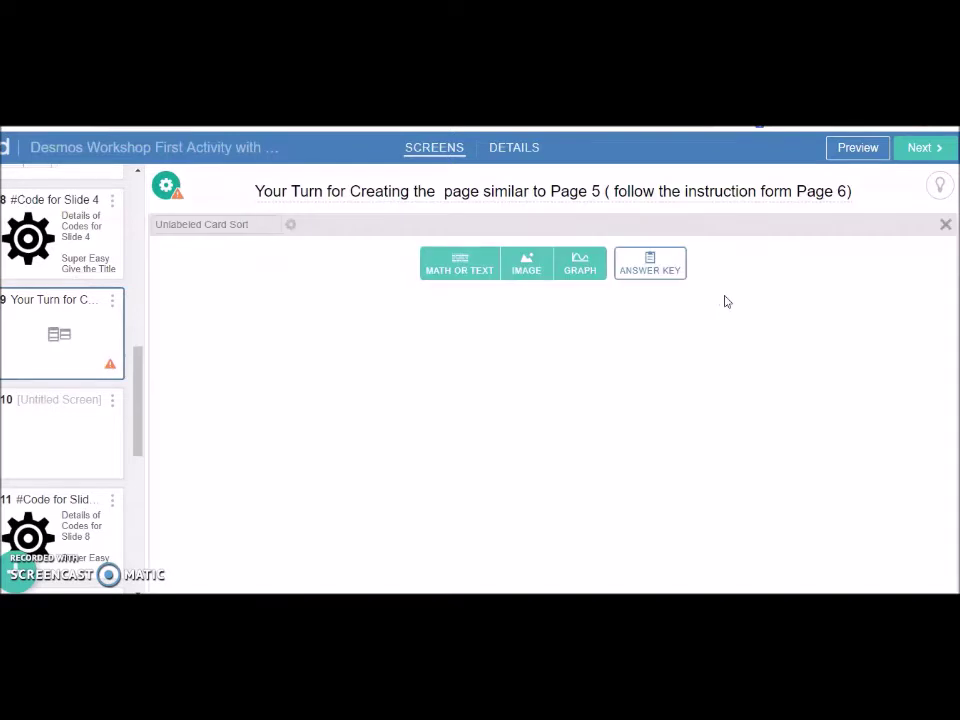
pyautogui.click(461, 272)
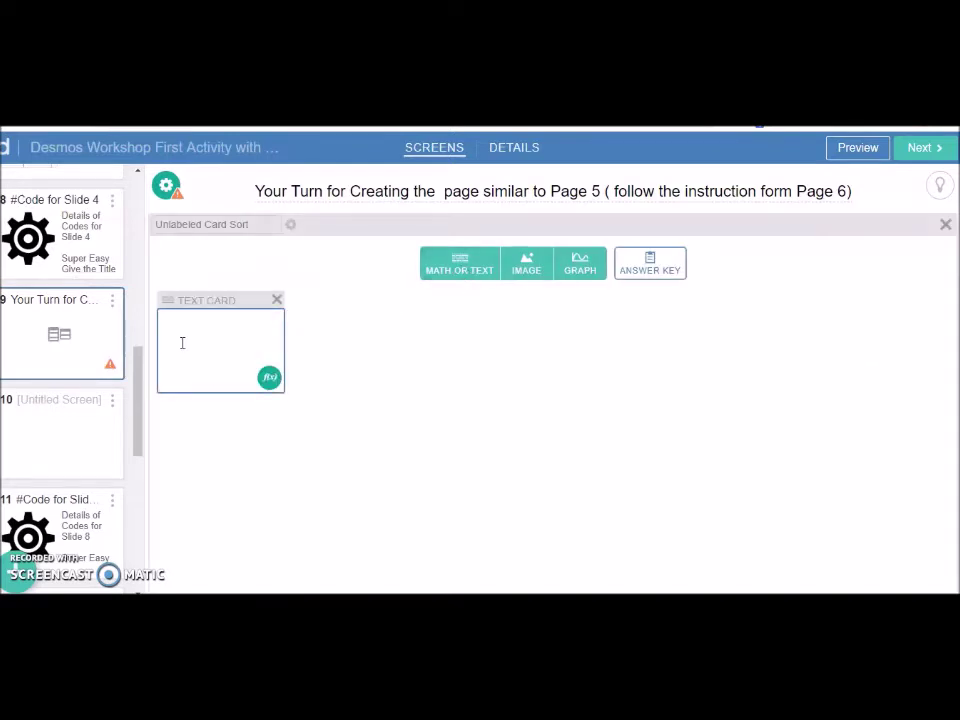
pyautogui.write('2+3')
pyautogui.click(463, 270)
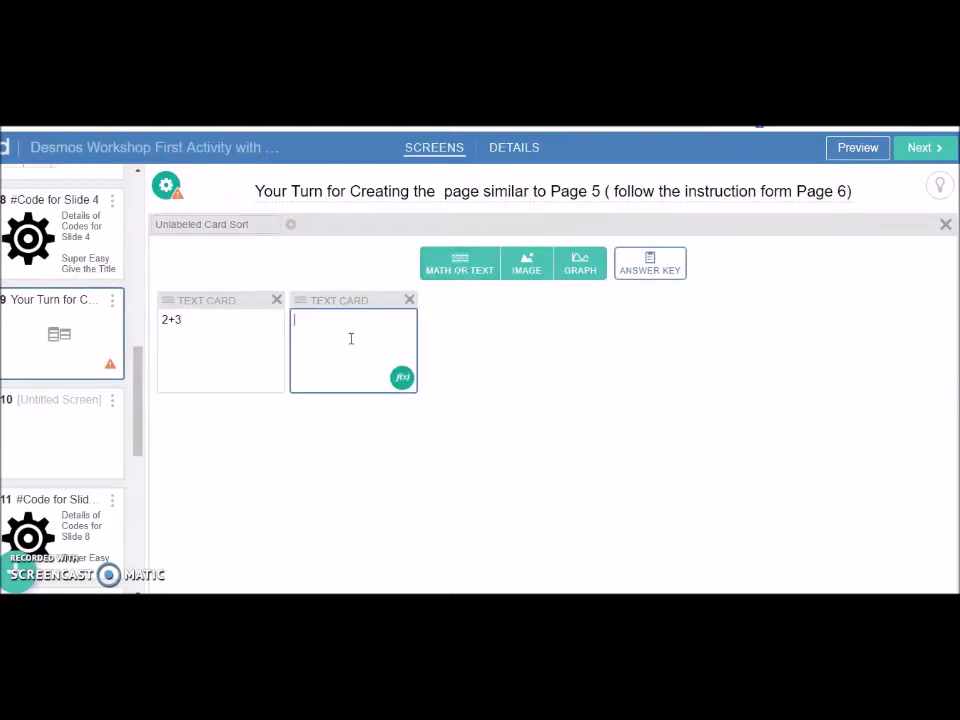
pyautogui.click(460, 270)
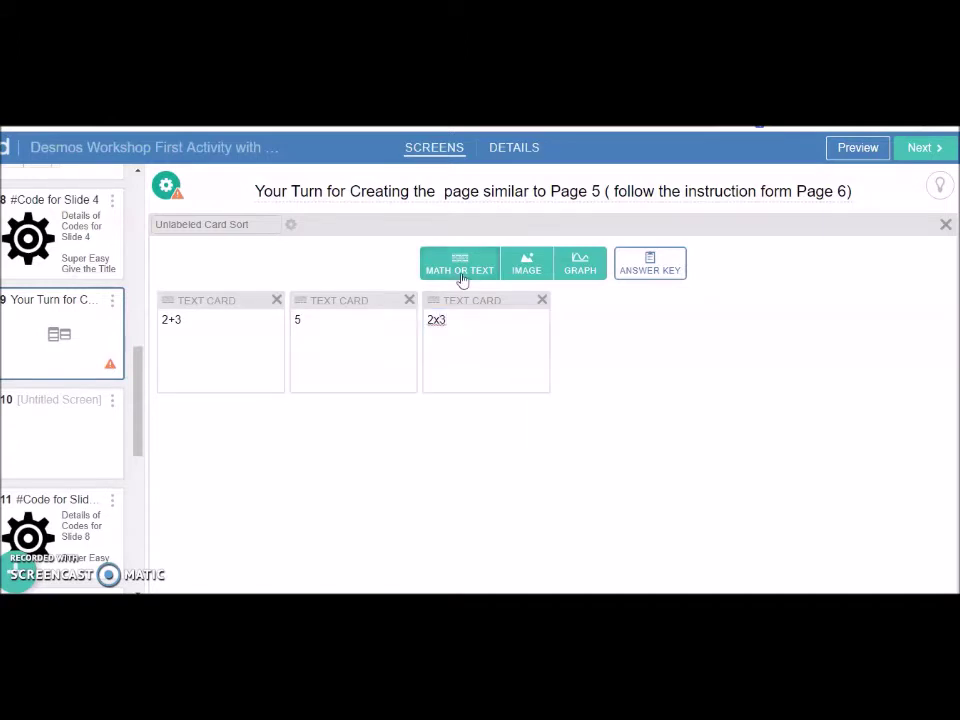
pyautogui.click(461, 268)
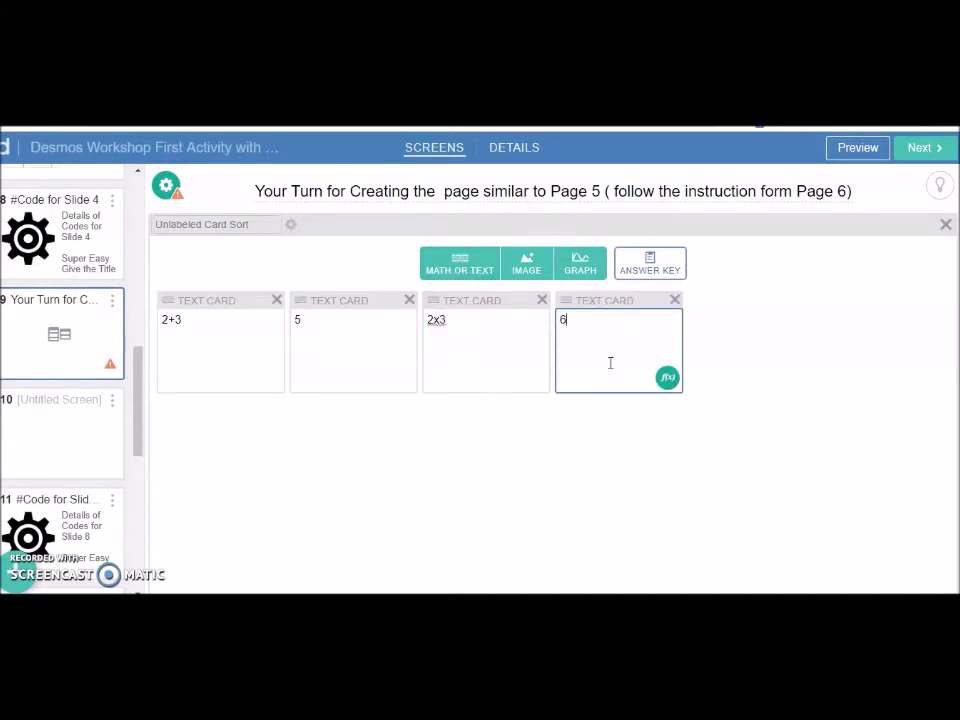
pyautogui.click(808, 391)
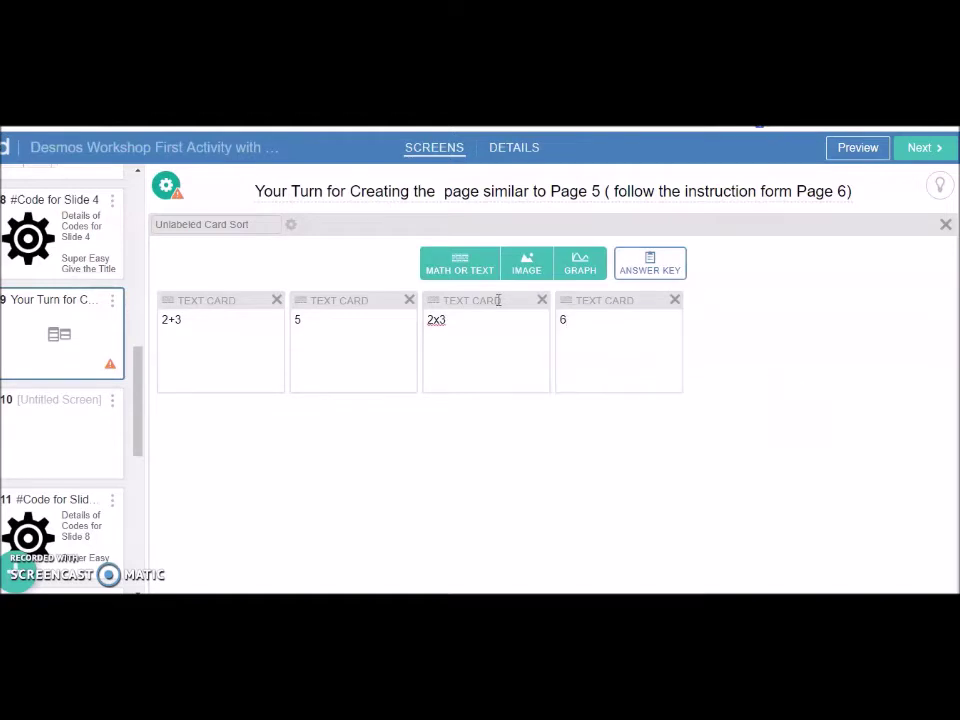
# - Create the card sort's answer key by grouping 2+3 with 5 and 2x3 with 6
pyautogui.click(649, 270)
pyautogui.moveTo(111, 216); pyautogui.dragTo(555, 212)
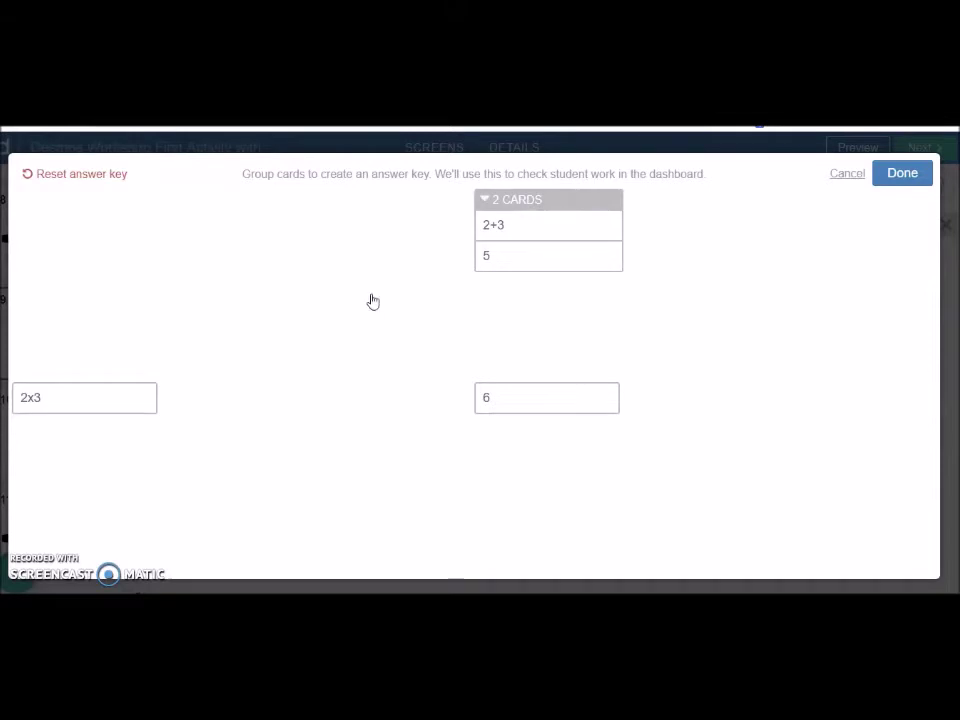
pyautogui.moveTo(94, 408); pyautogui.dragTo(527, 393)
pyautogui.click(897, 181)
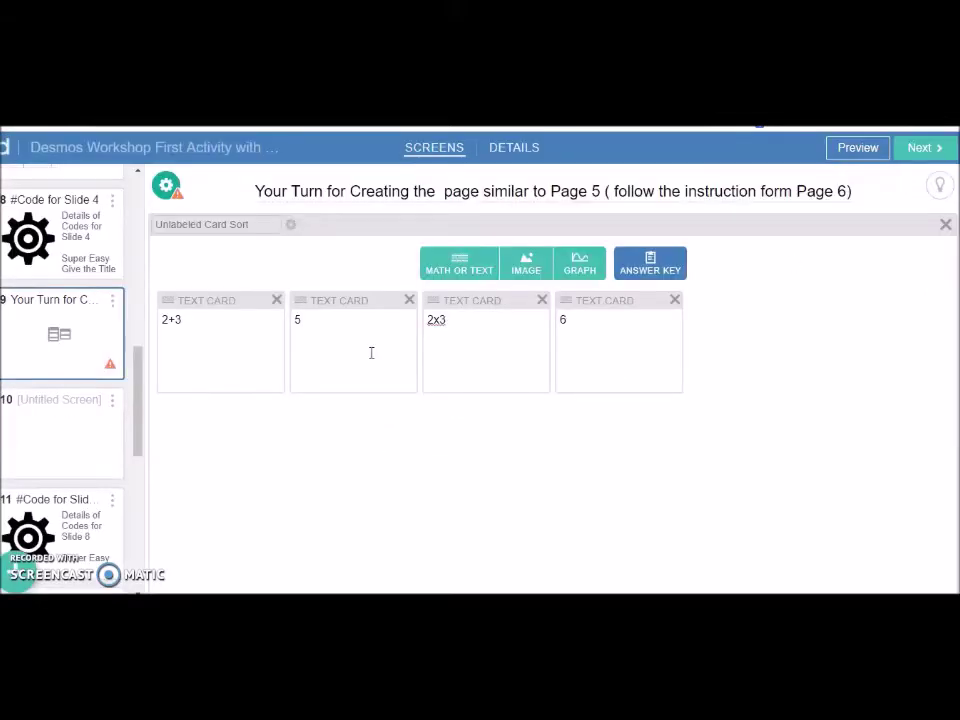
# - Label the card sort cardsort2 and check the screen's existing title script
pyautogui.click(246, 228)
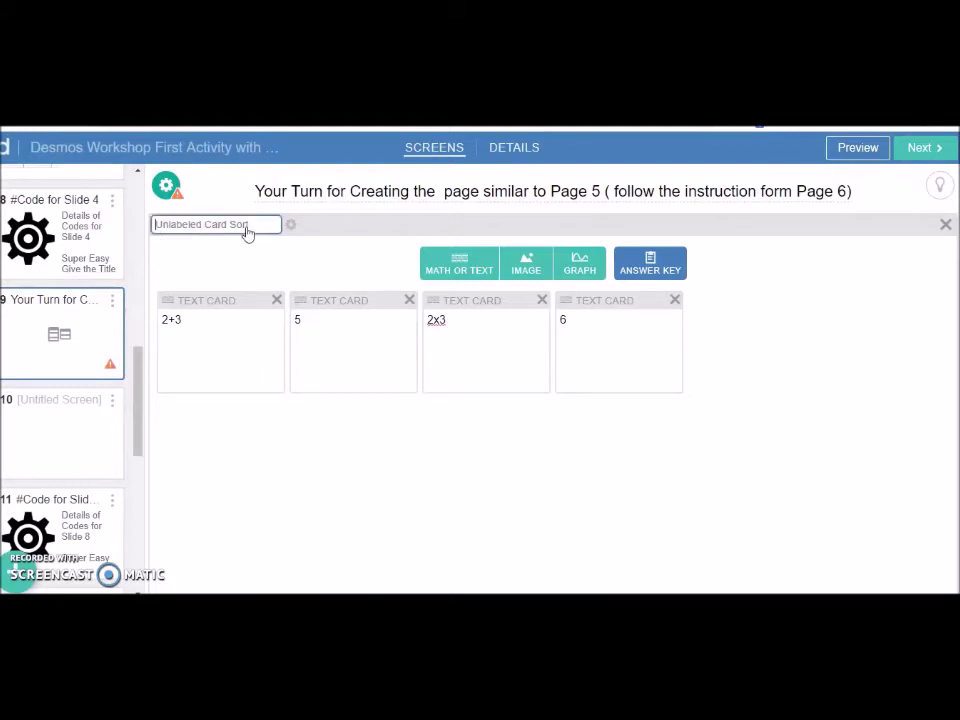
pyautogui.write('cardsort2')
pyautogui.click(166, 185)
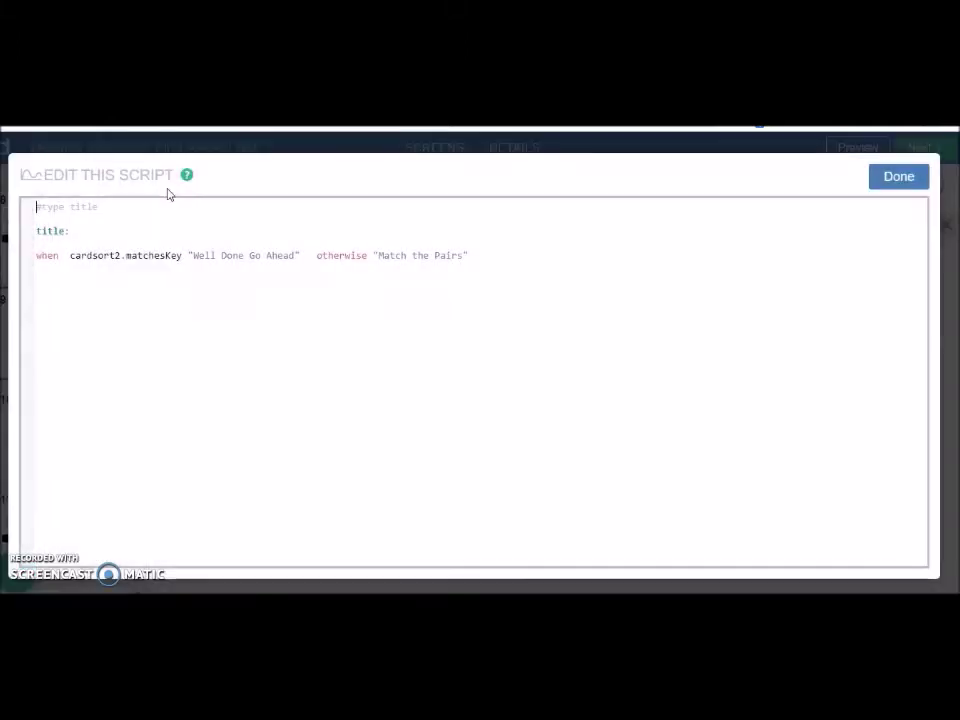
pyautogui.click(902, 180)
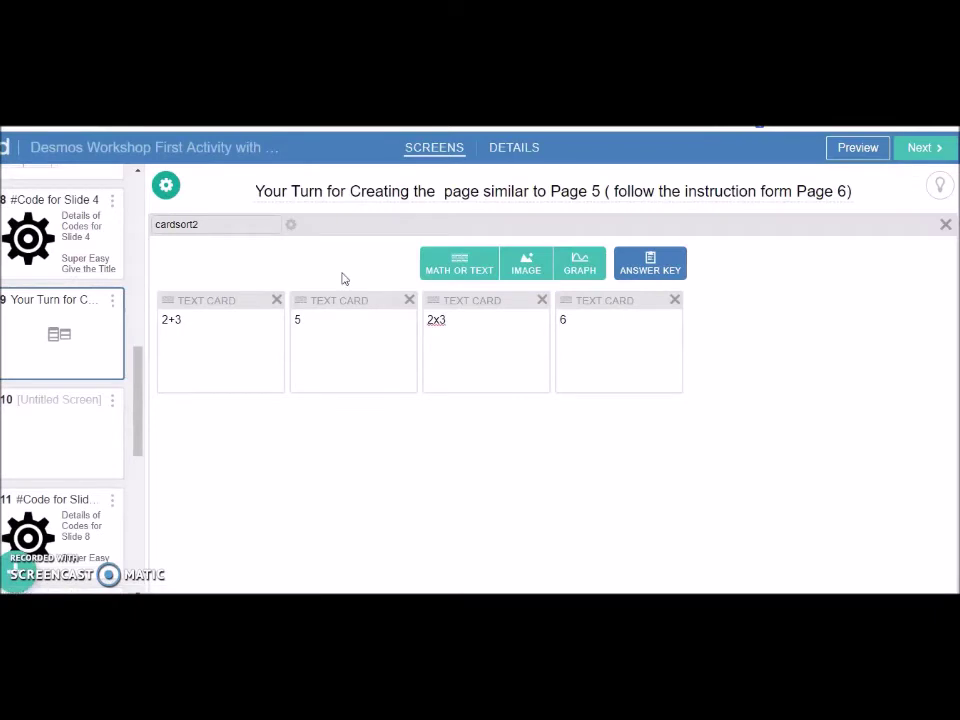
# - Delete the title rule from screen 9's script, keeping only the "#type title" comment
pyautogui.click(166, 187)
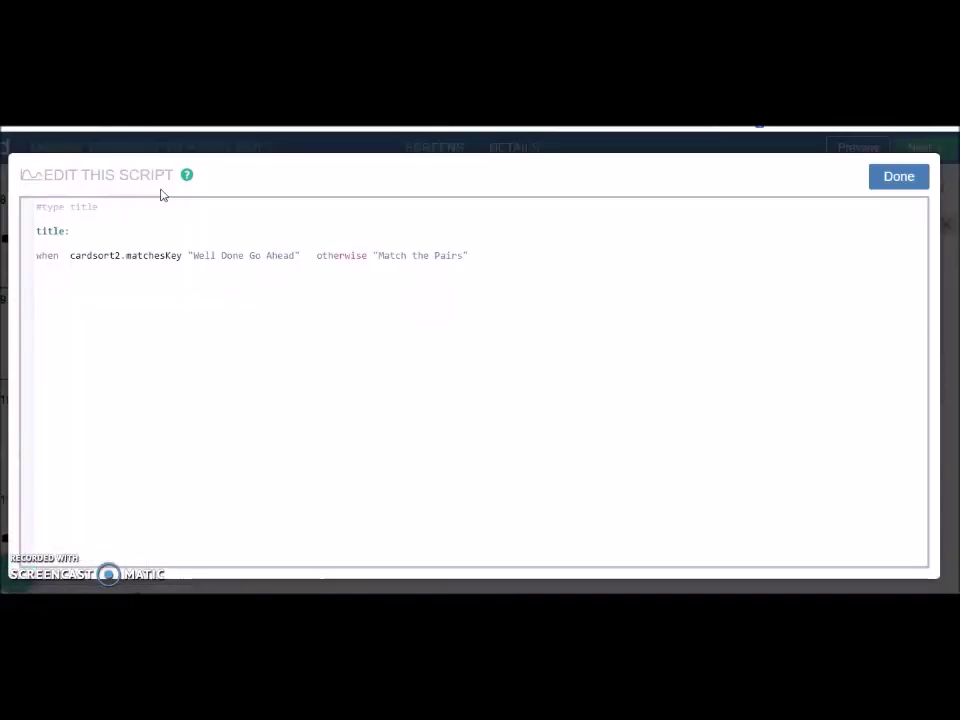
pyautogui.moveTo(36, 230); pyautogui.dragTo(245, 284)
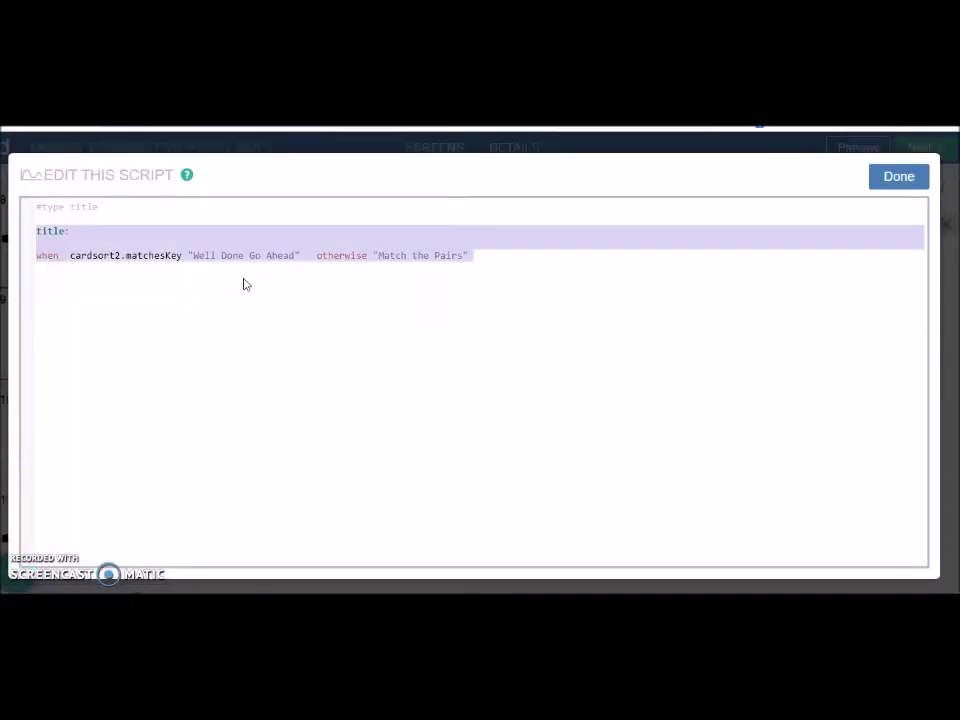
pyautogui.click(489, 281)
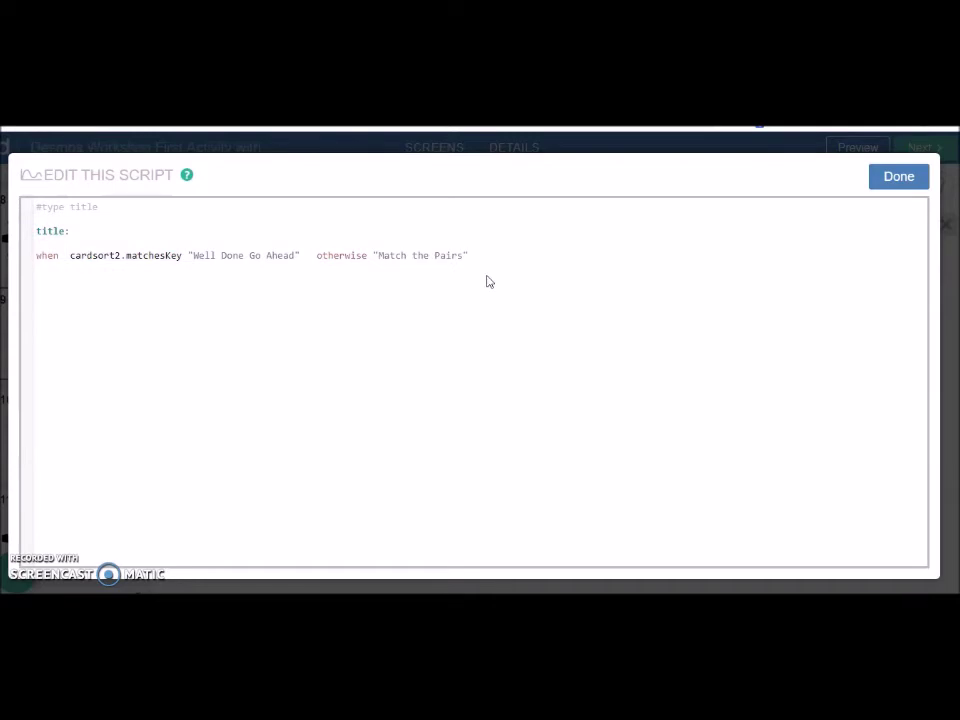
pyautogui.hotkey('ctrl', 'a')
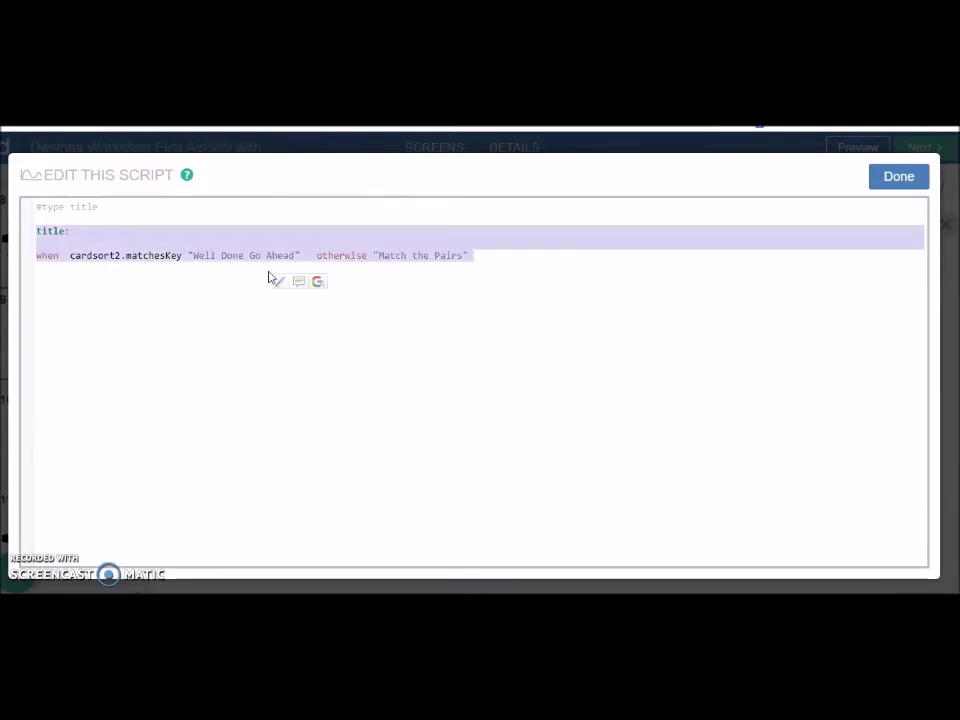
pyautogui.press('BackSpace')
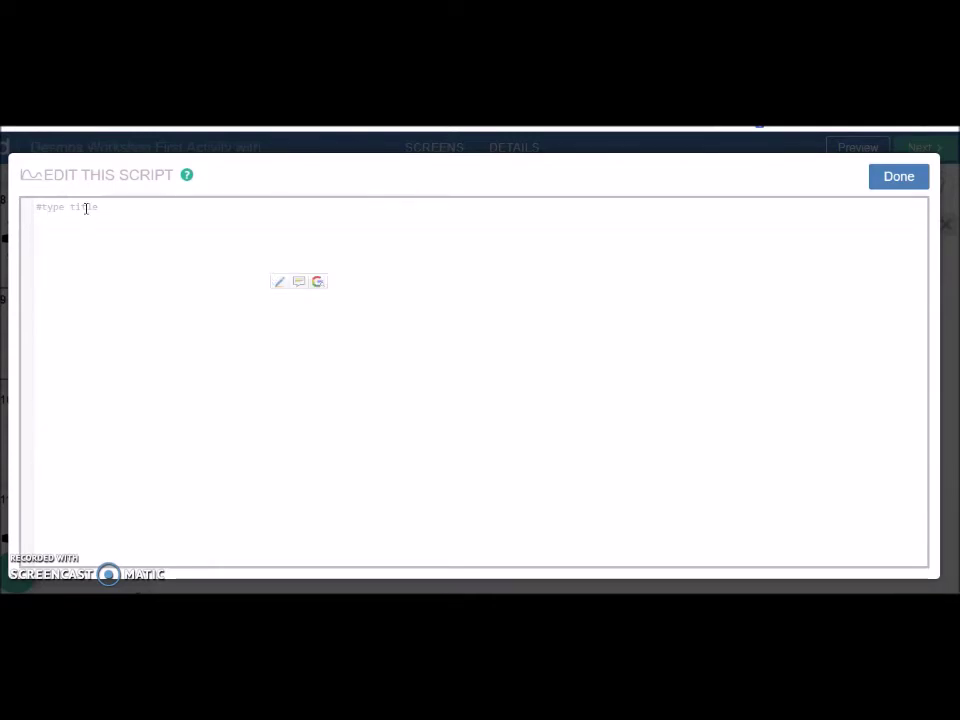
# - Begin a new title rule in the script with "title:" and the line "when cardsort2 otherwise"
pyautogui.write('title:')
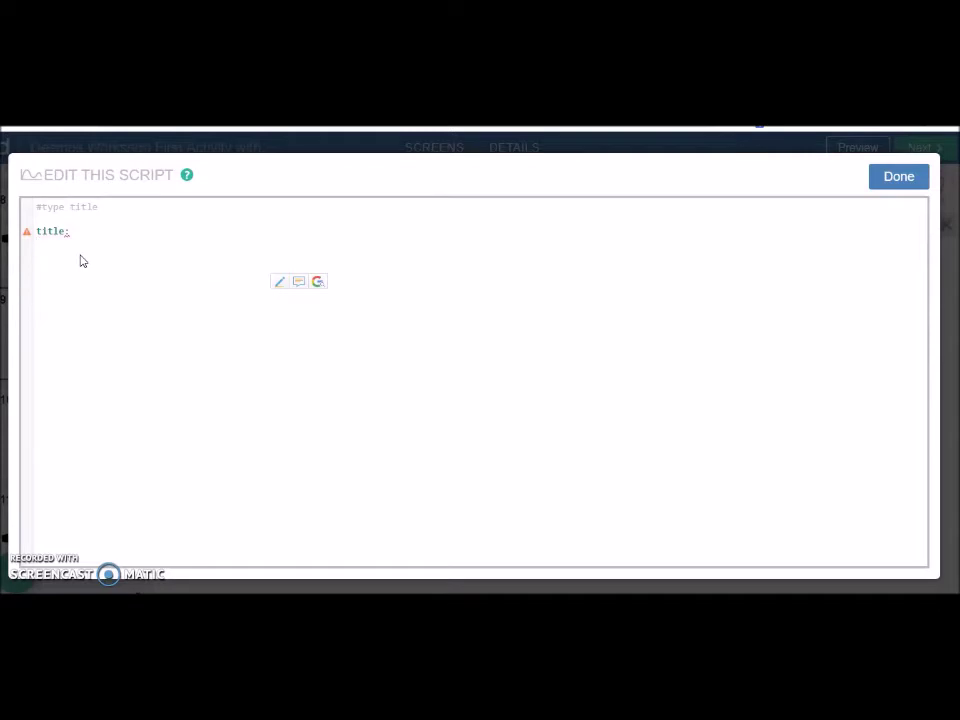
pyautogui.write('when ot')
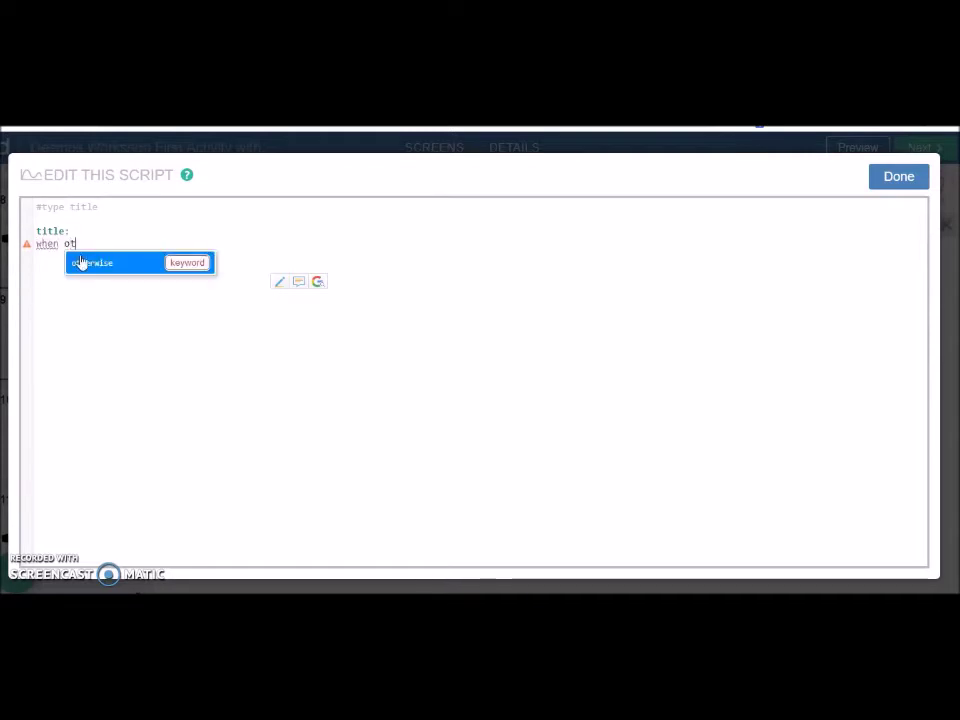
pyautogui.click(82, 262)
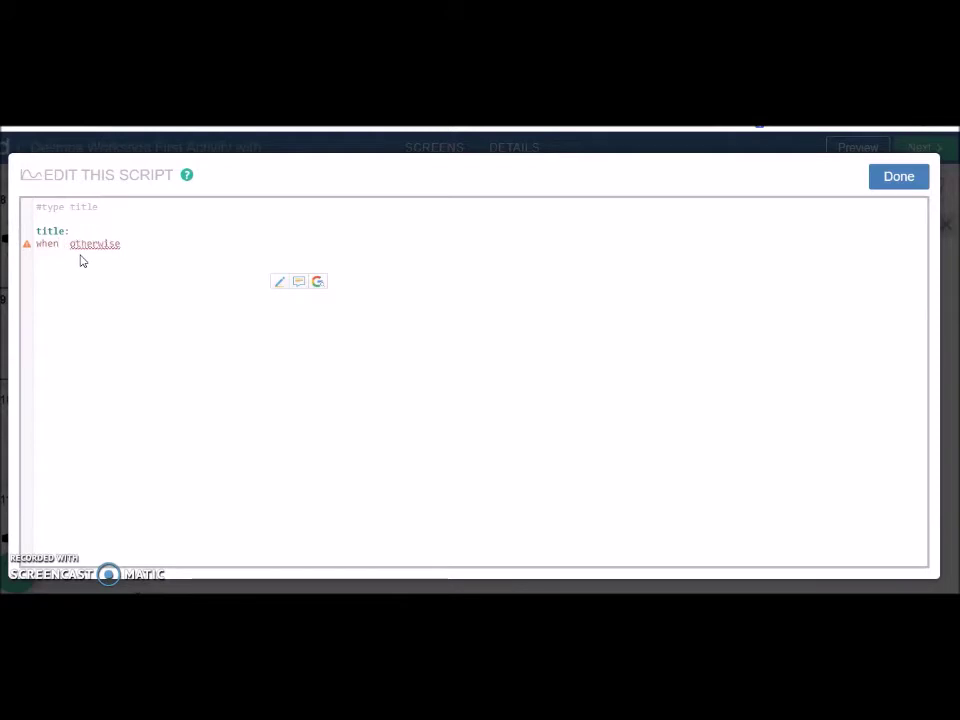
pyautogui.write('card')
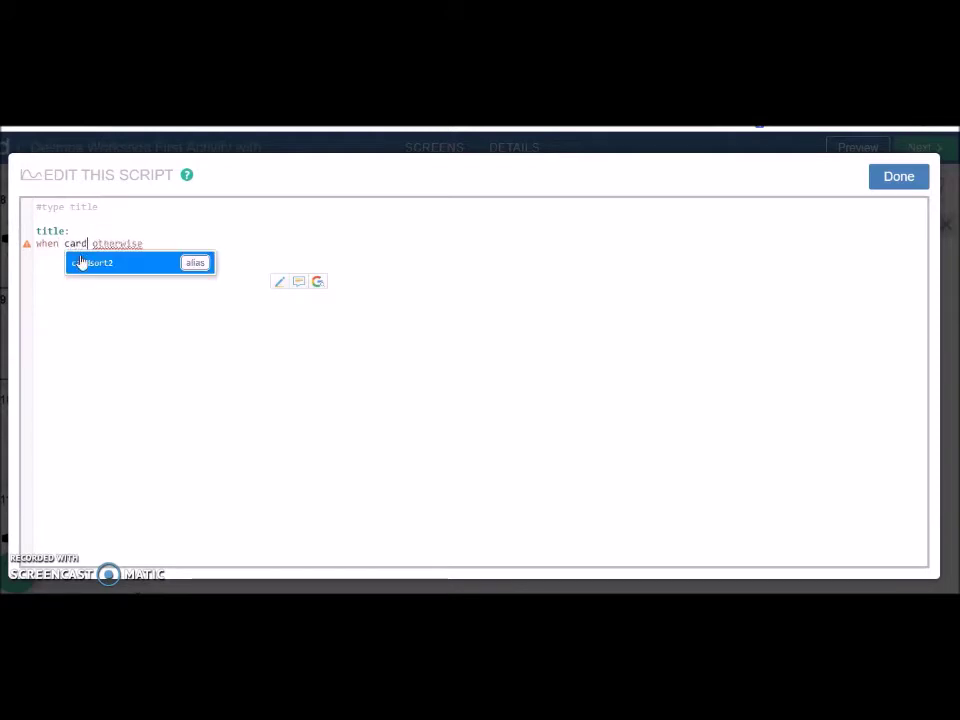
pyautogui.click(82, 262)
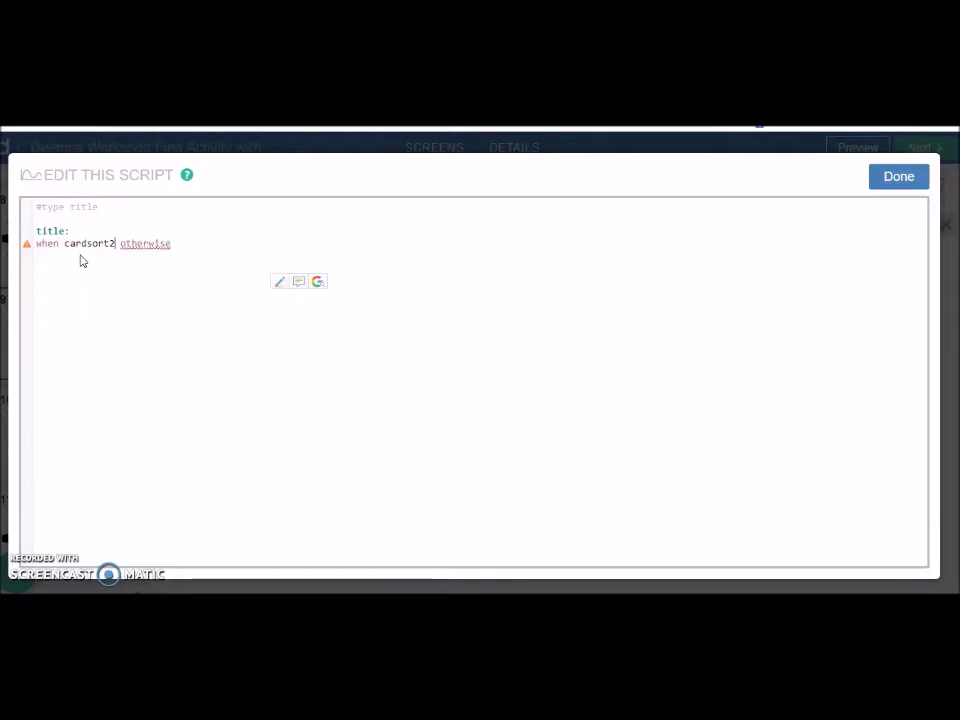
# - Complete the when condition as cardsort2.matchesKey with the title text "Well Done Go ahead"
pyautogui.write('.')
pyautogui.press('Down')
pyautogui.press('Down')
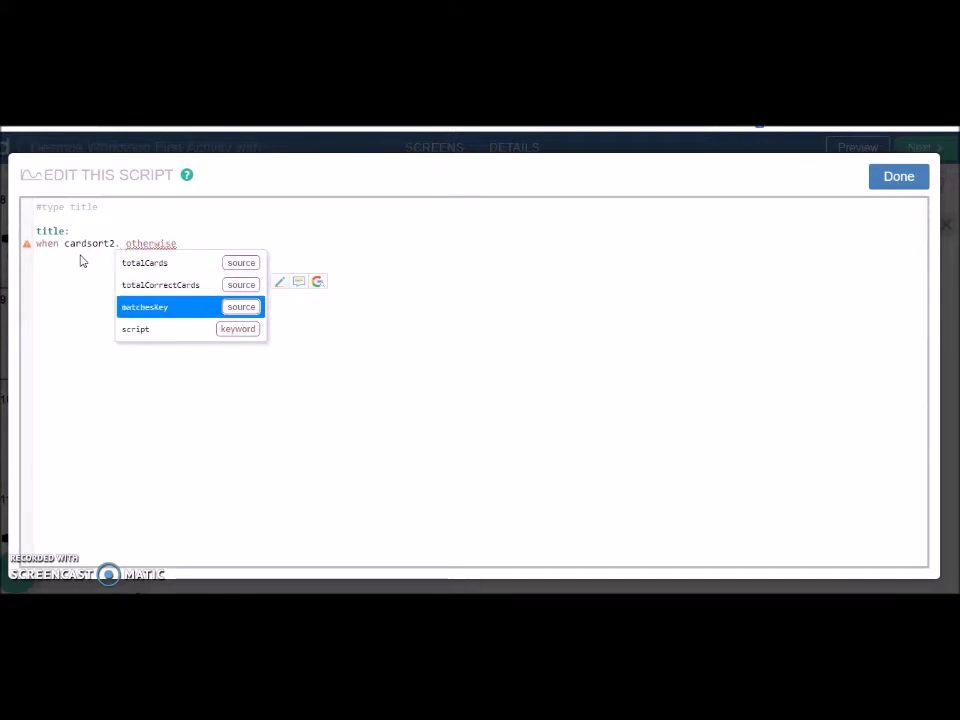
pyautogui.press('Return')
pyautogui.write('""')
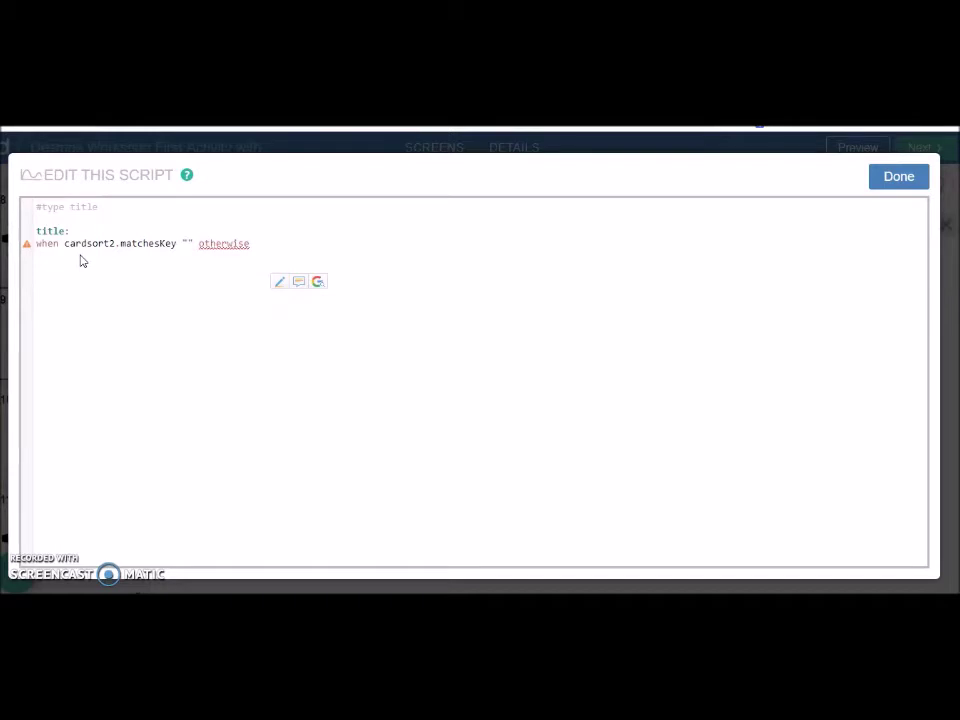
pyautogui.write('Well Done')
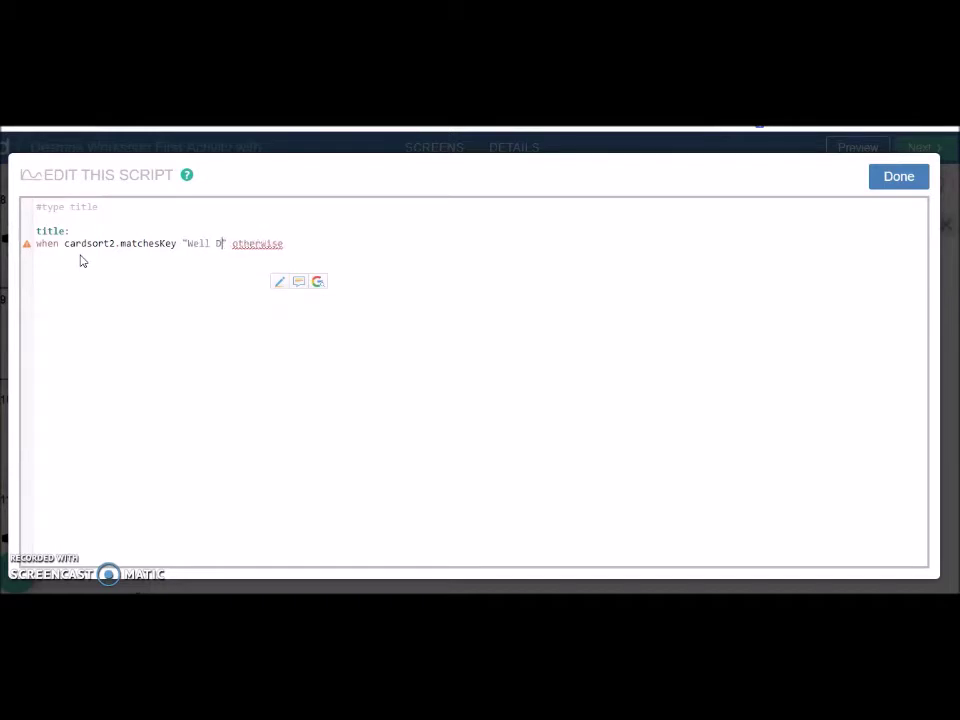
pyautogui.write(' Go ahe')
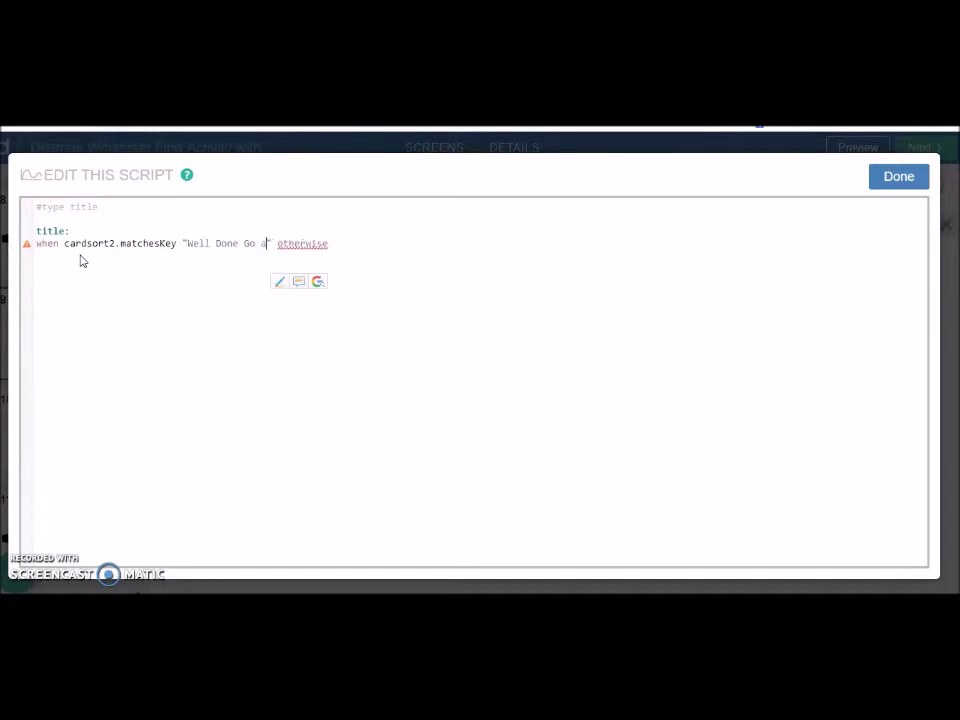
pyautogui.write('ad')
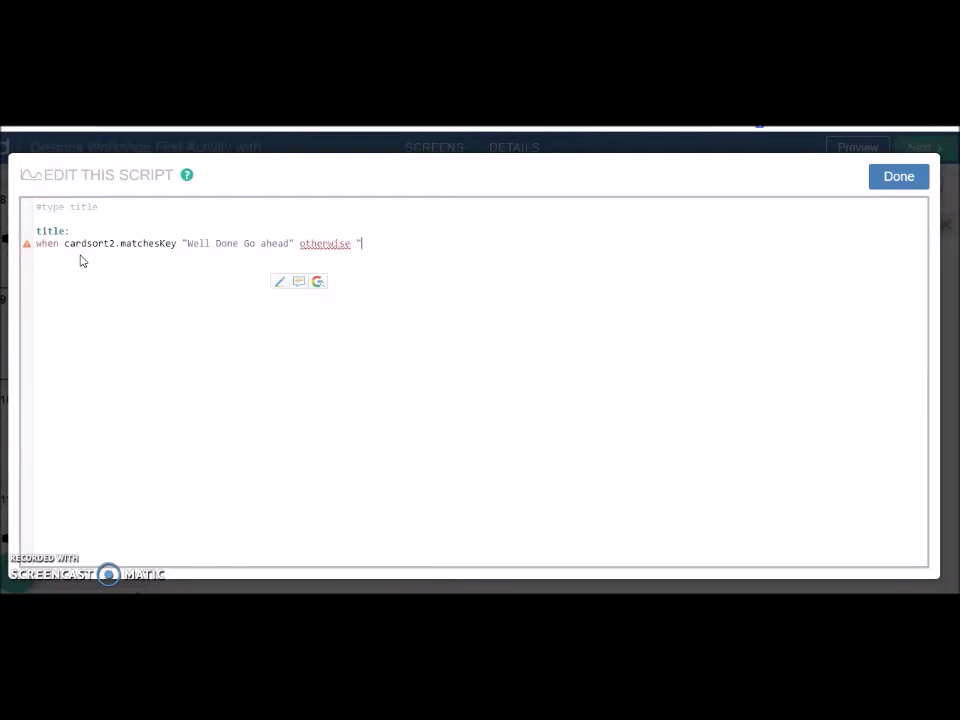
# - Set the otherwise title text to "Match the Pairs" and save the script
pyautogui.press('Left')
pyautogui.write('Match t')
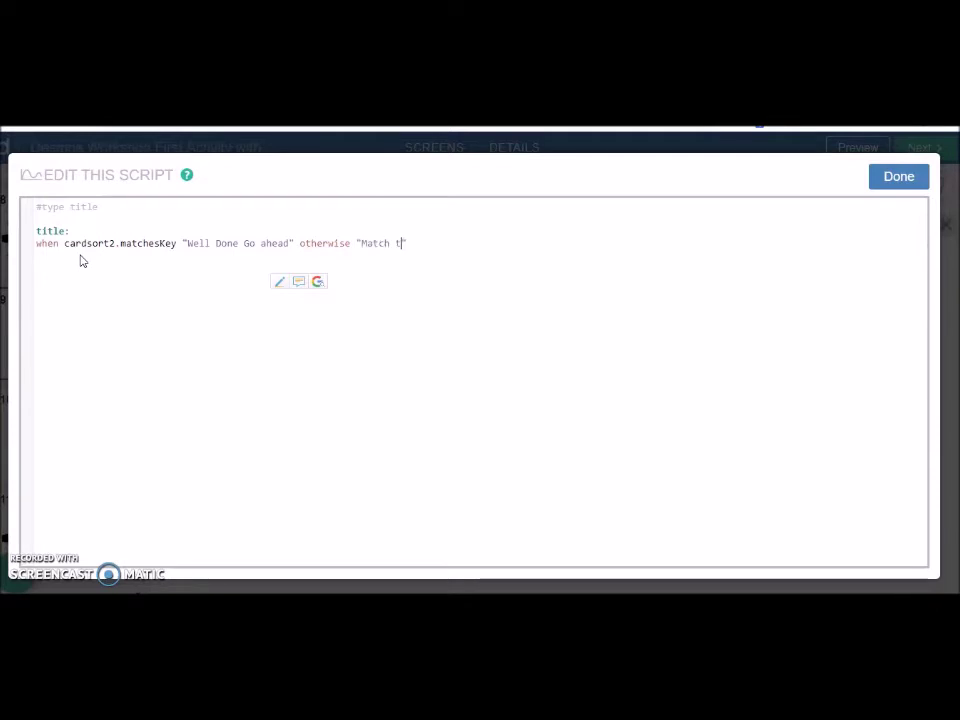
pyautogui.write('he Pars')
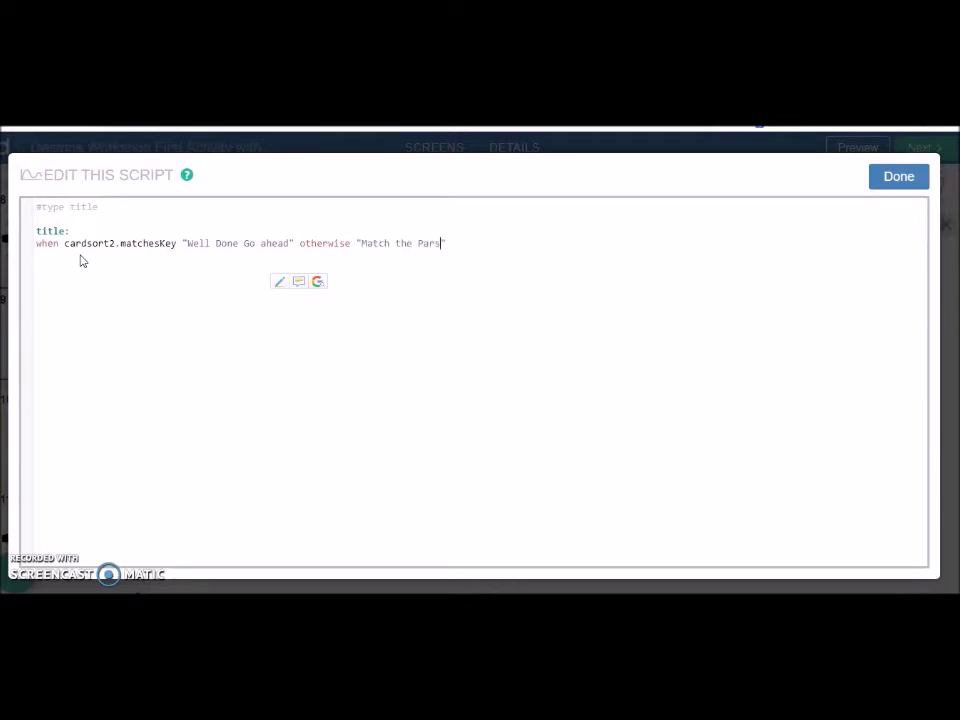
pyautogui.write('irs"')
pyautogui.click(921, 180)
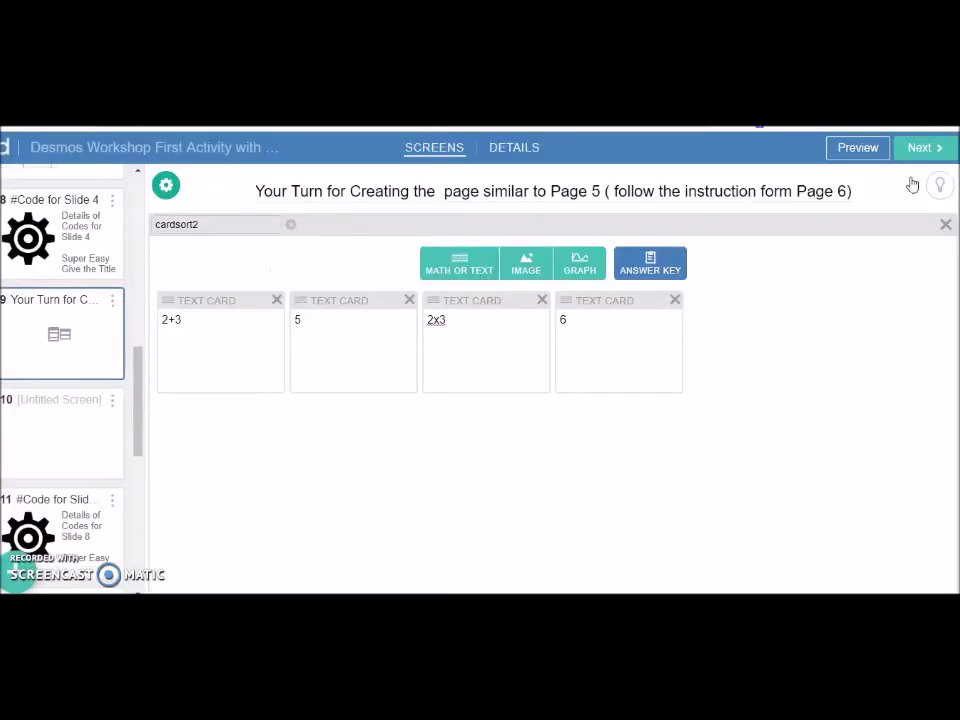
# - Preview screen 9 as a student and test it by matching 2+3 with 5 and 6 with 2x3
pyautogui.click(858, 148)
pyautogui.moveTo(129, 279); pyautogui.dragTo(579, 472)
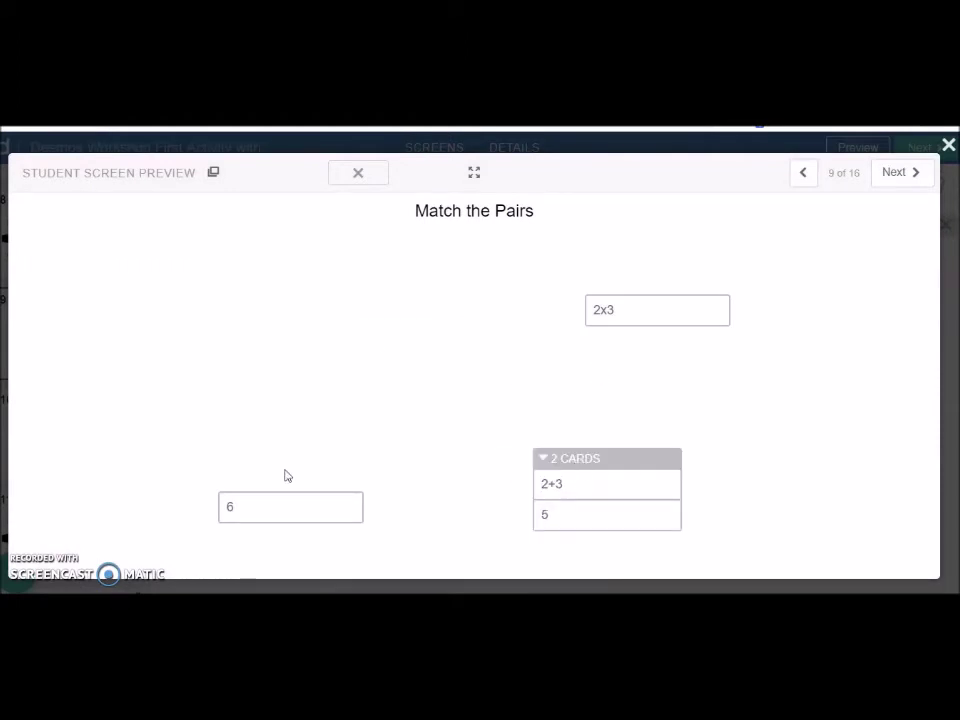
pyautogui.moveTo(272, 512); pyautogui.dragTo(653, 324)
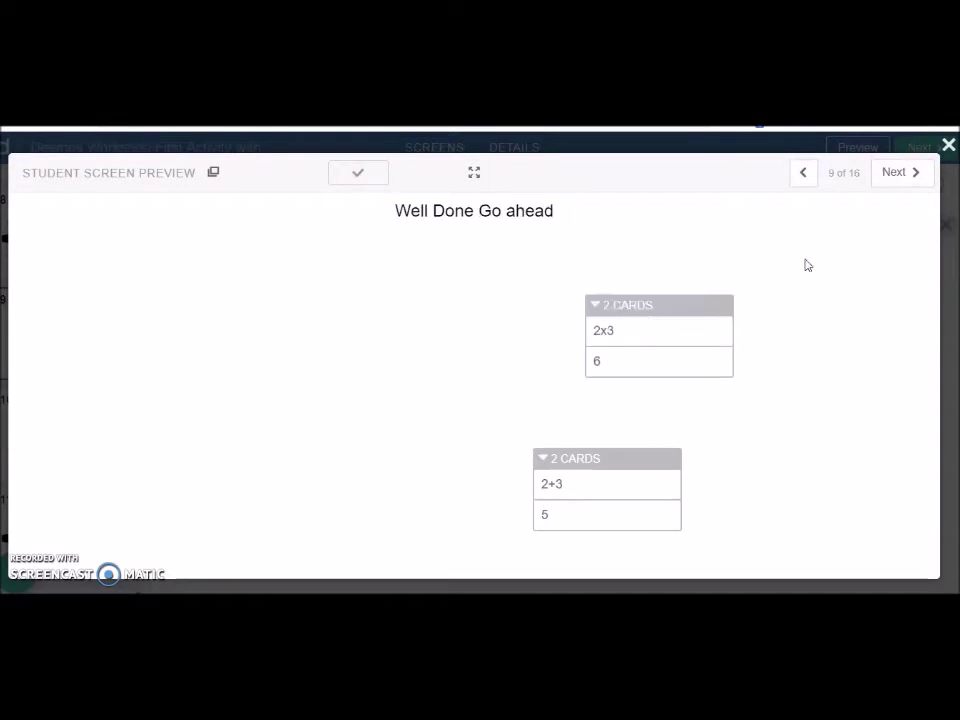
pyautogui.click(948, 146)
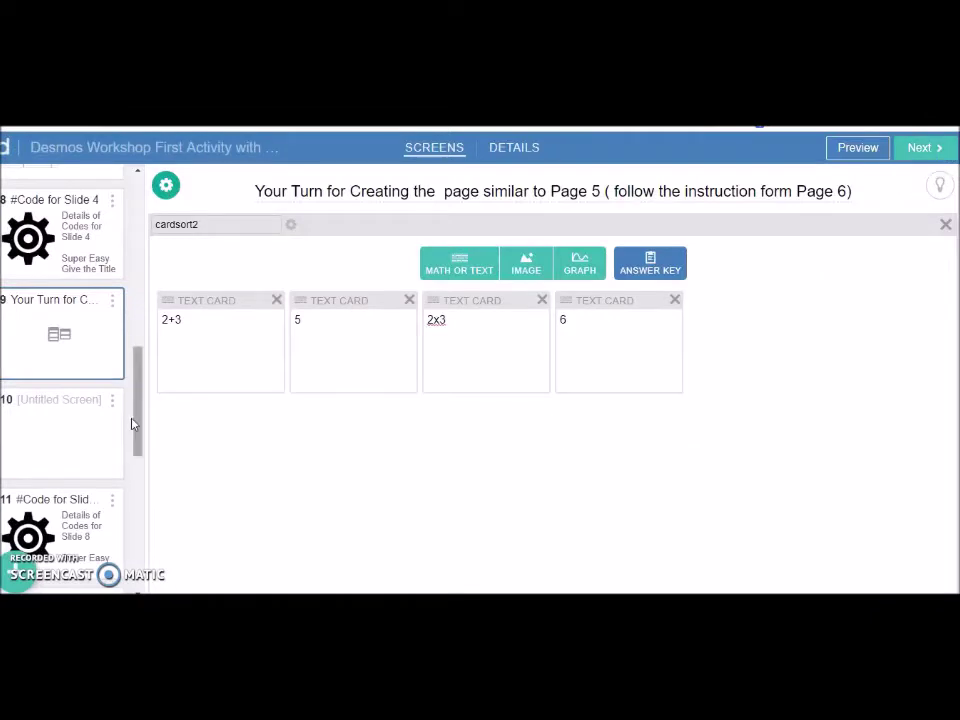
# - Open screen 11, "#Code for Slide 8", to view its card sort coding instructions
pyautogui.scroll(-3, 139, 425)
pyautogui.scroll(-1, 139, 430)
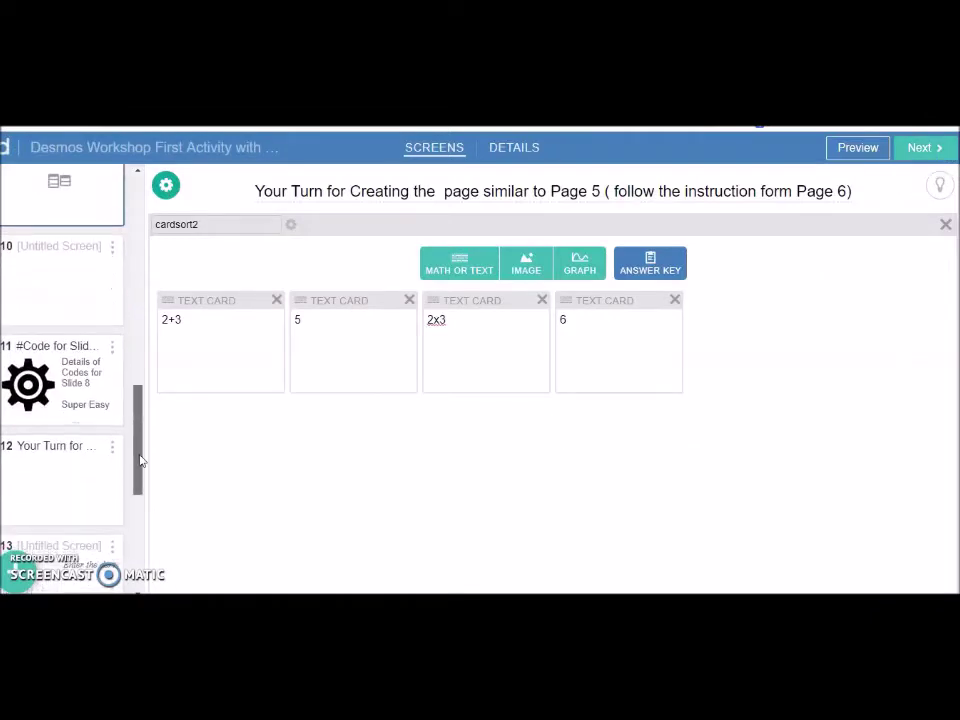
pyautogui.click(83, 393)
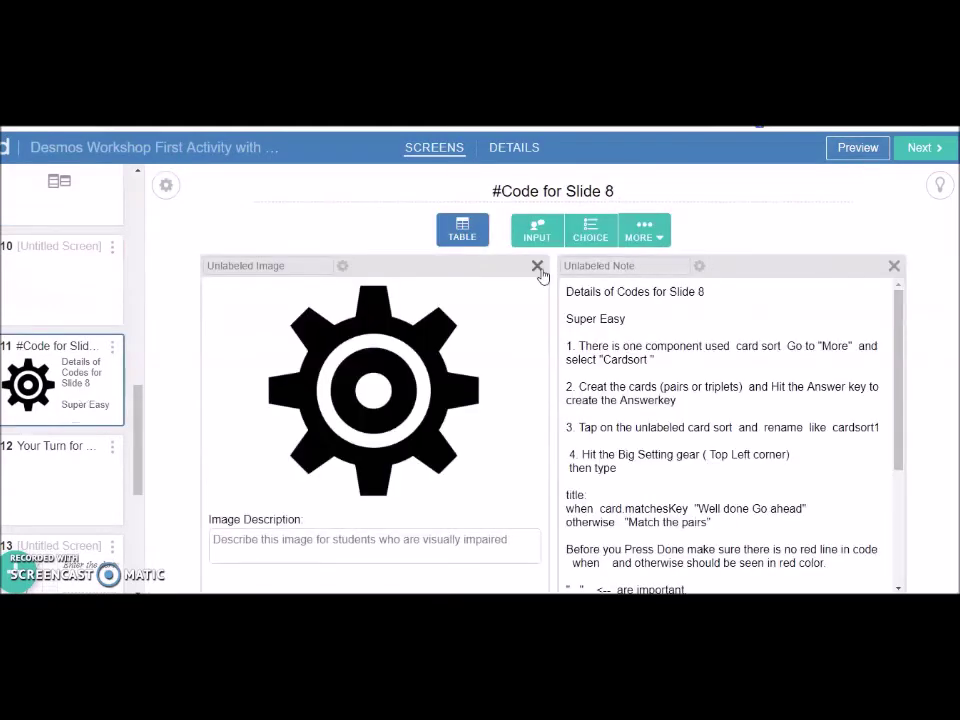
# - Remove the gear image from screen 11, "#Code for Slide 8", and open the screen's student preview
pyautogui.click(537, 268)
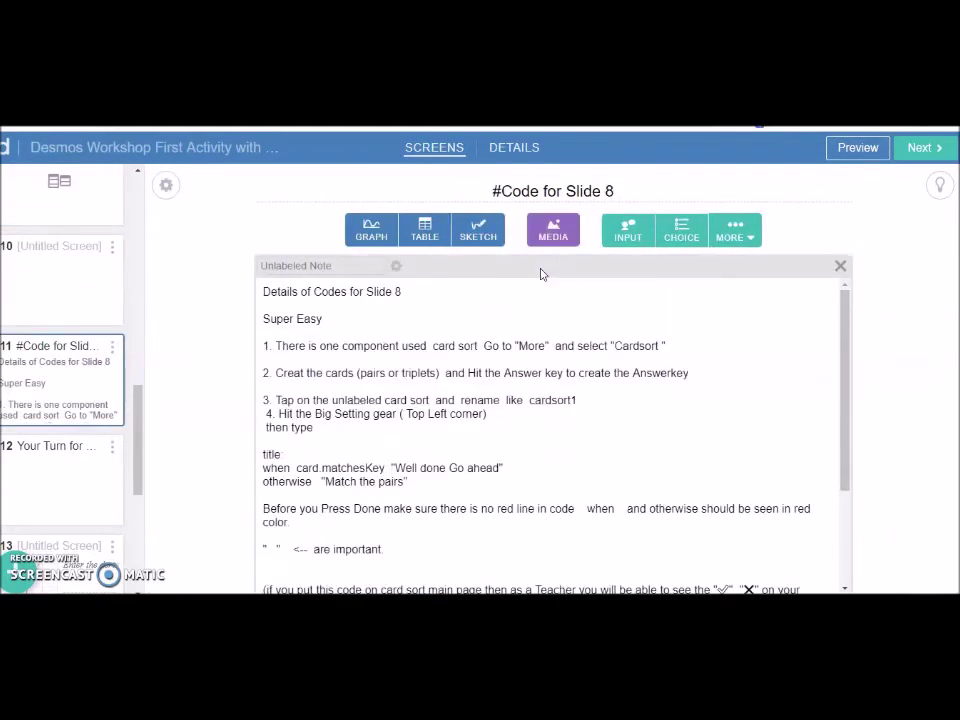
pyautogui.click(859, 148)
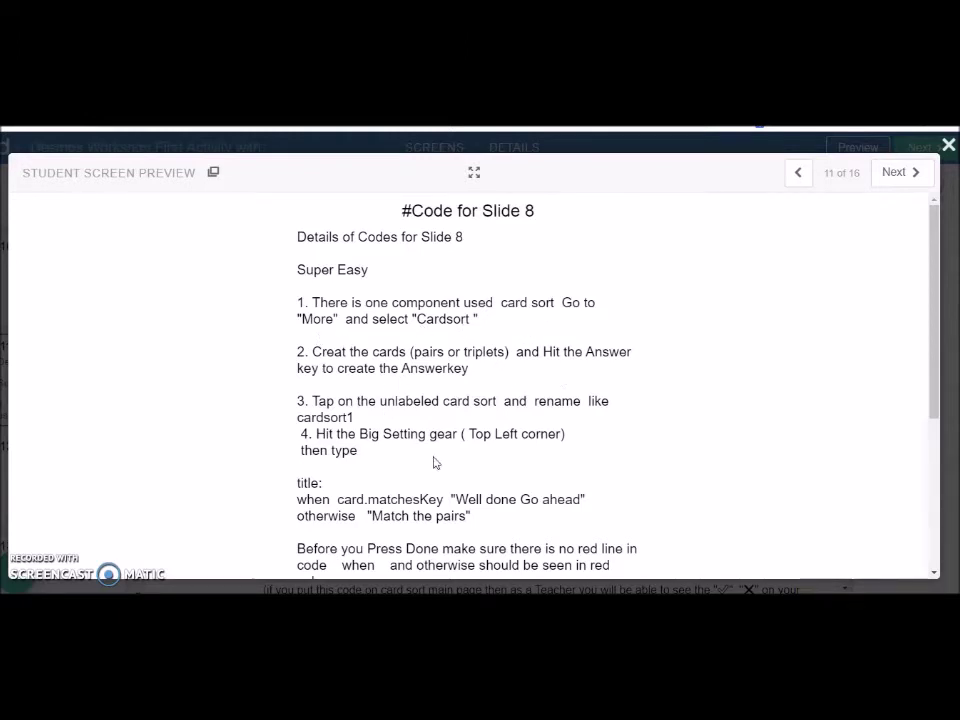
pyautogui.scroll(-4, 435, 462)
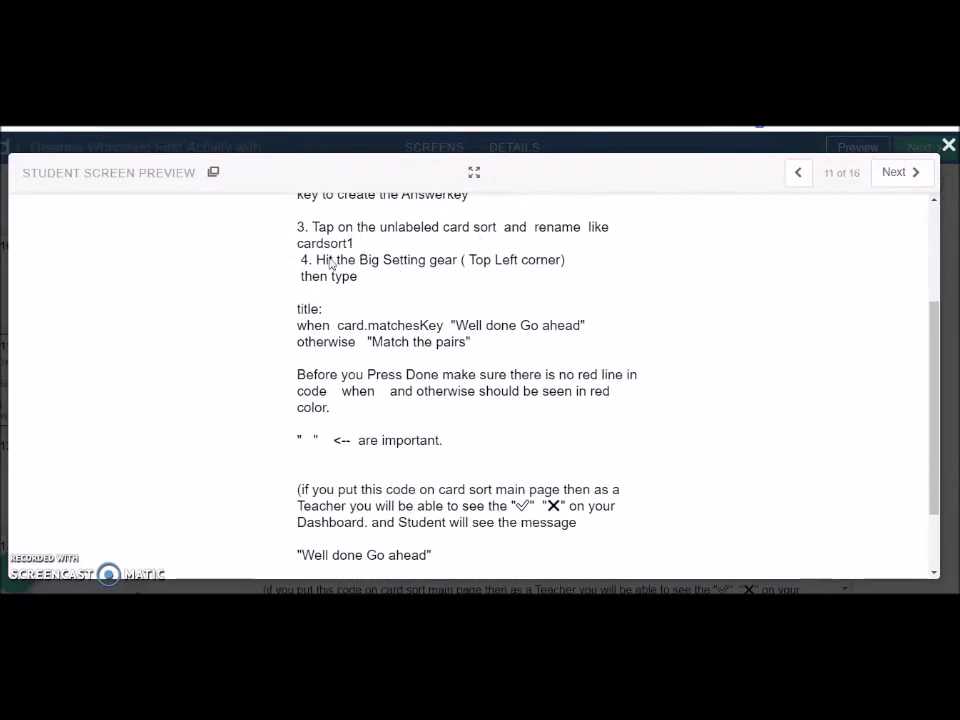
# - Read the card sort renaming, settings gear and title code instructions in the preview through to the end, and close it
pyautogui.moveTo(297, 246); pyautogui.dragTo(370, 247)
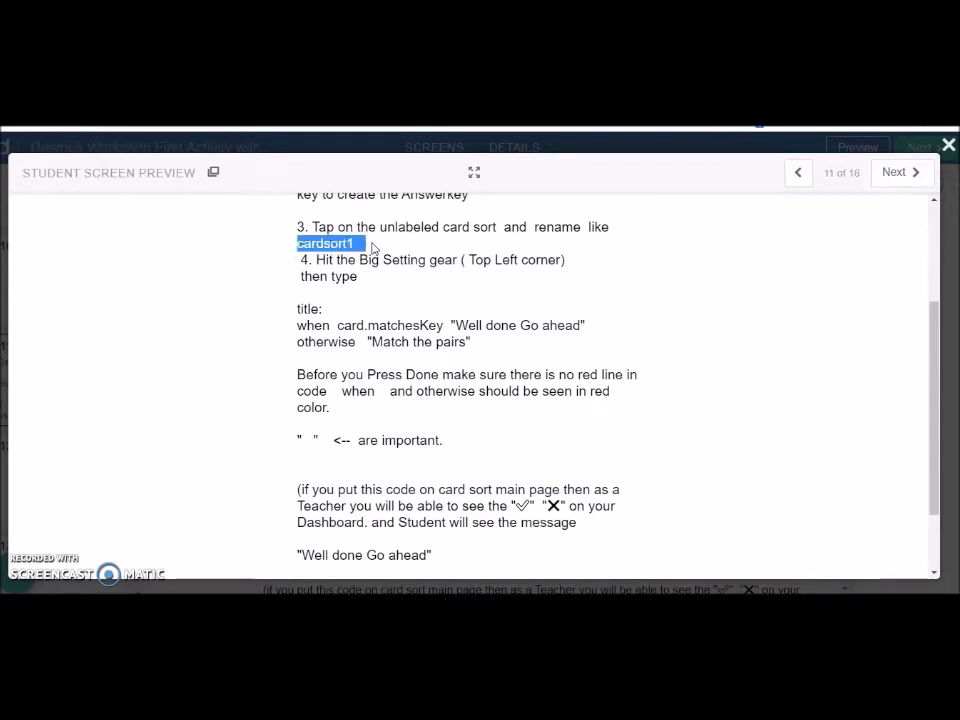
pyautogui.click(268, 300)
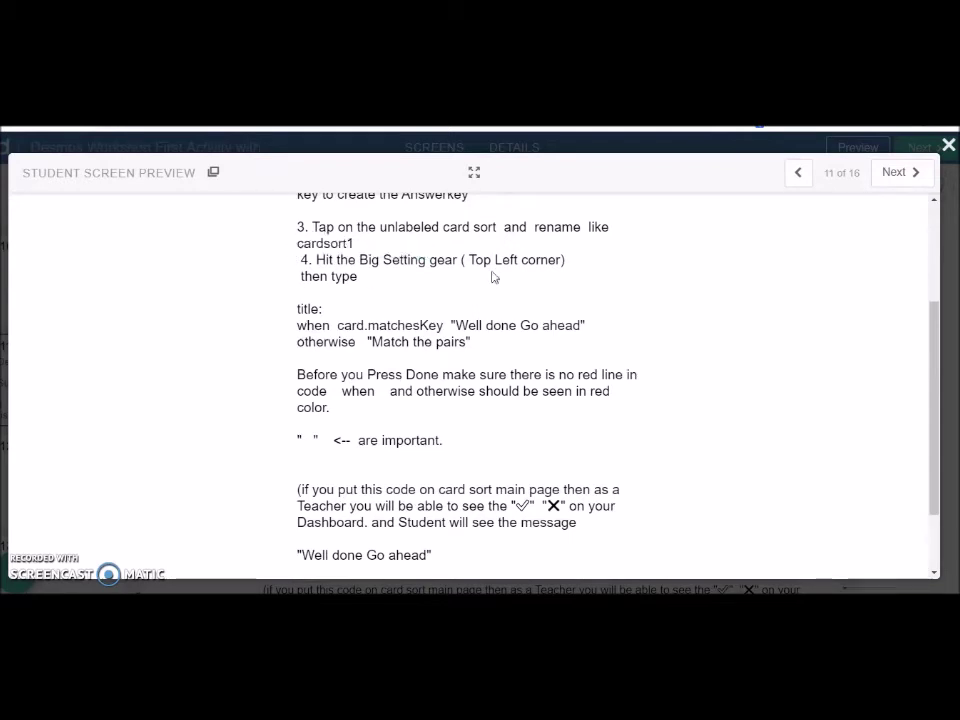
pyautogui.moveTo(359, 259); pyautogui.dragTo(459, 262)
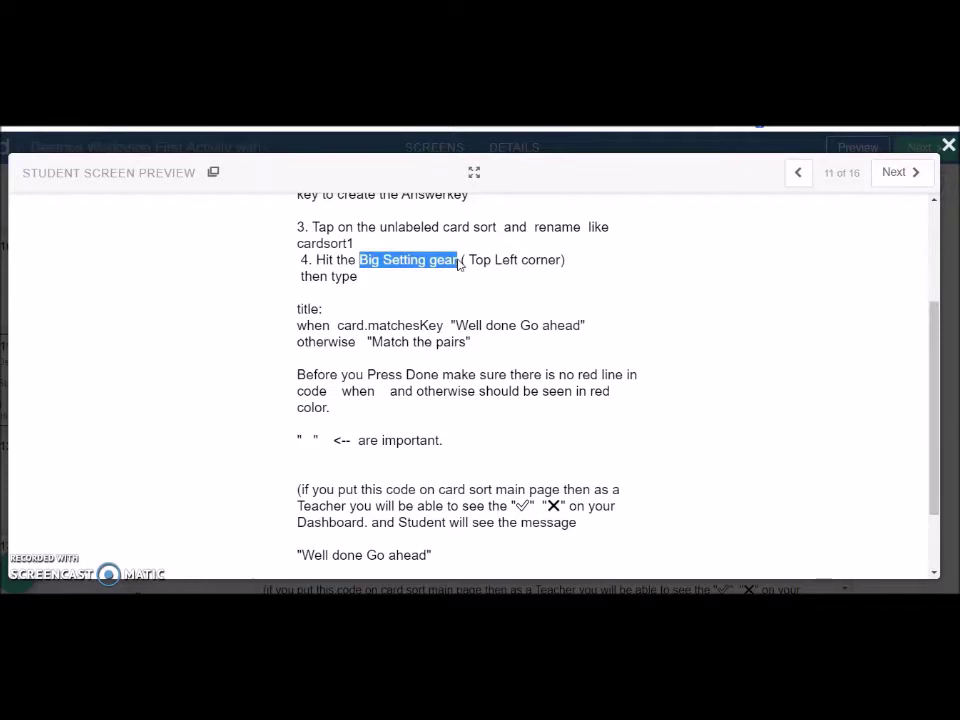
pyautogui.click(437, 306)
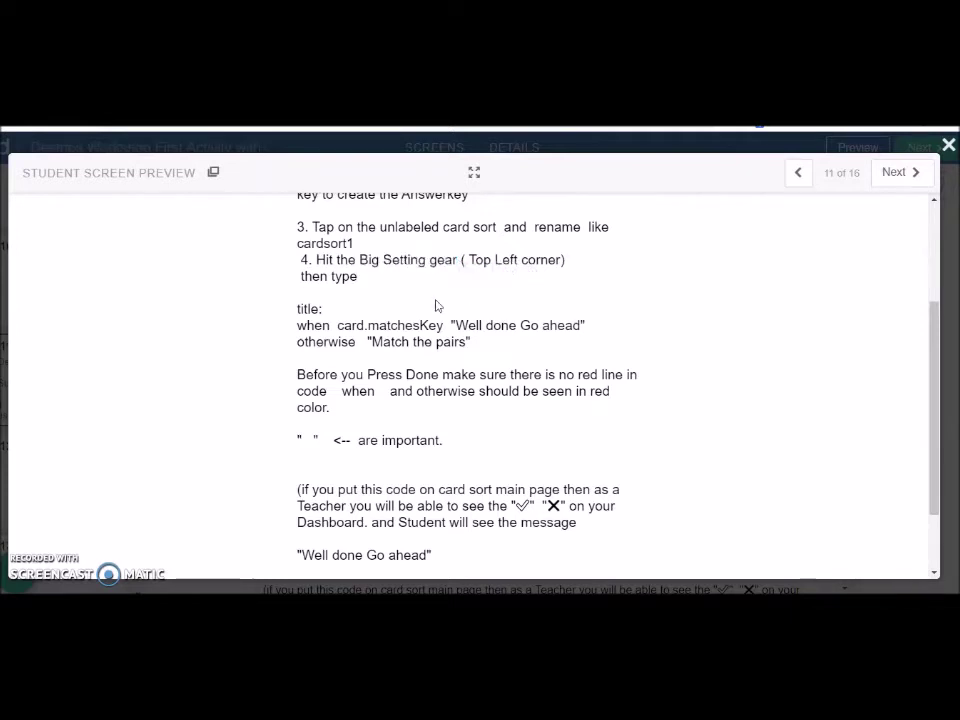
pyautogui.moveTo(302, 312); pyautogui.dragTo(484, 339)
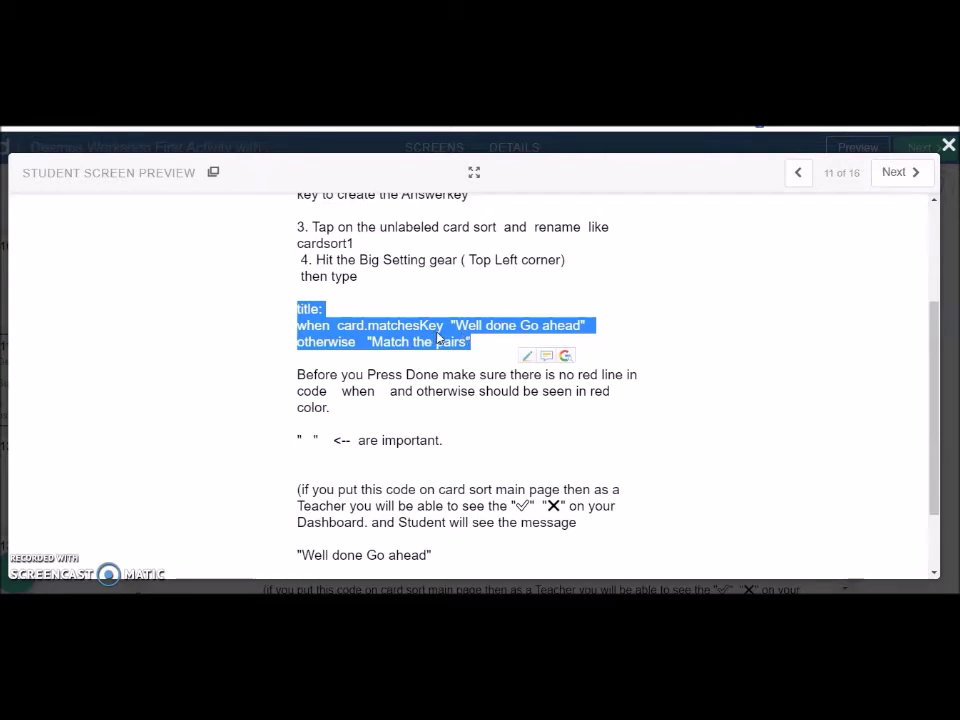
pyautogui.click(495, 452)
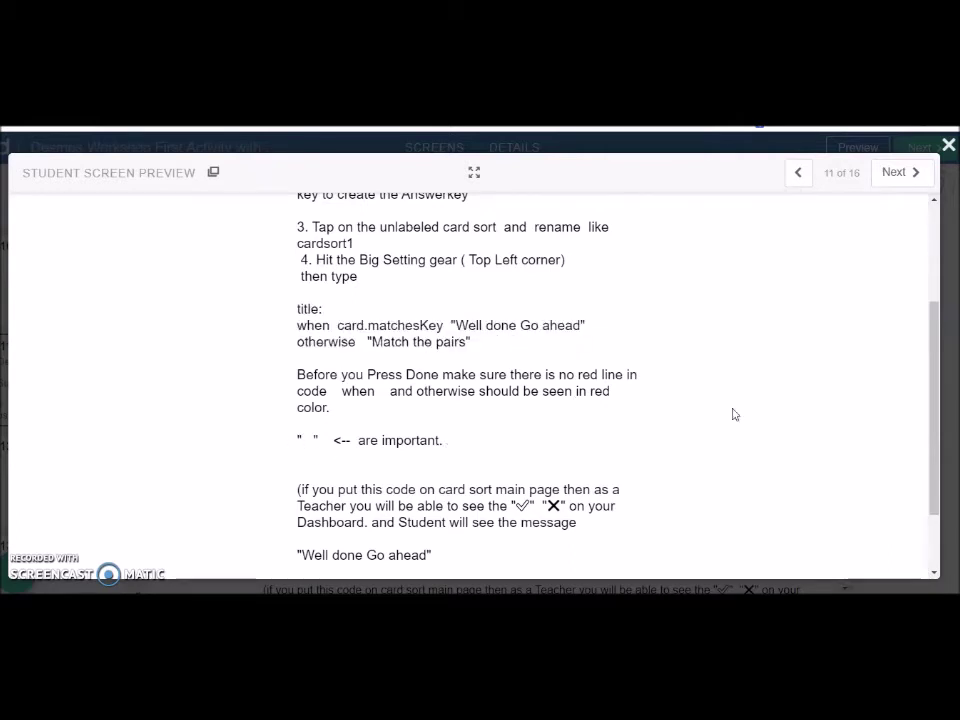
pyautogui.moveTo(936, 371); pyautogui.dragTo(934, 431)
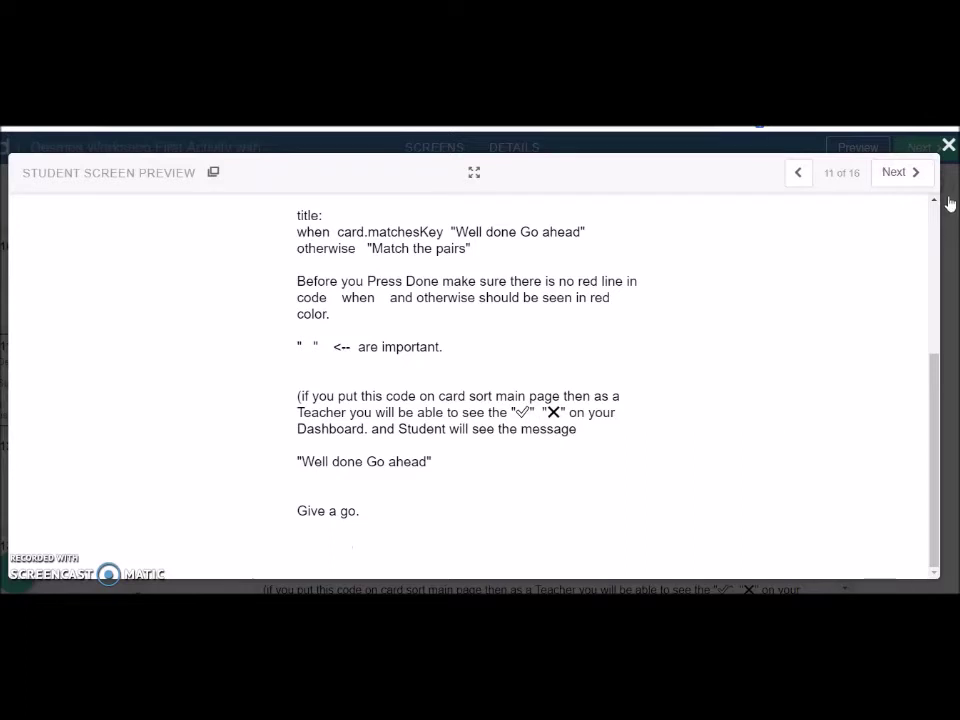
pyautogui.click(948, 145)
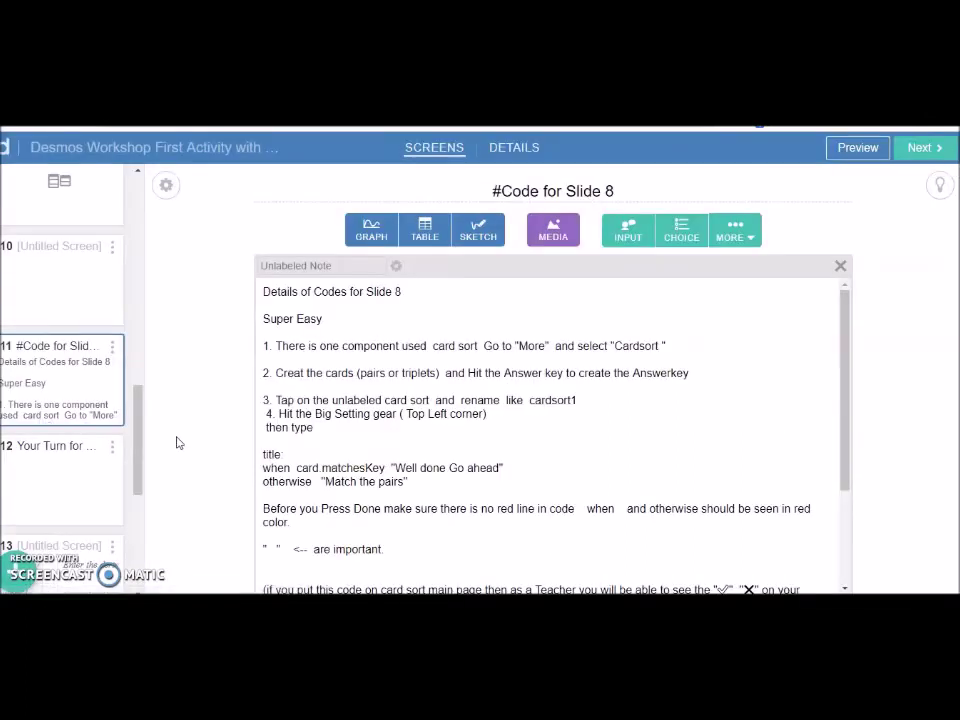
# - Open screen 14, "#Code for Slide 11", and preview its instructions for the graph, note and input components
pyautogui.moveTo(140, 424); pyautogui.dragTo(139, 508)
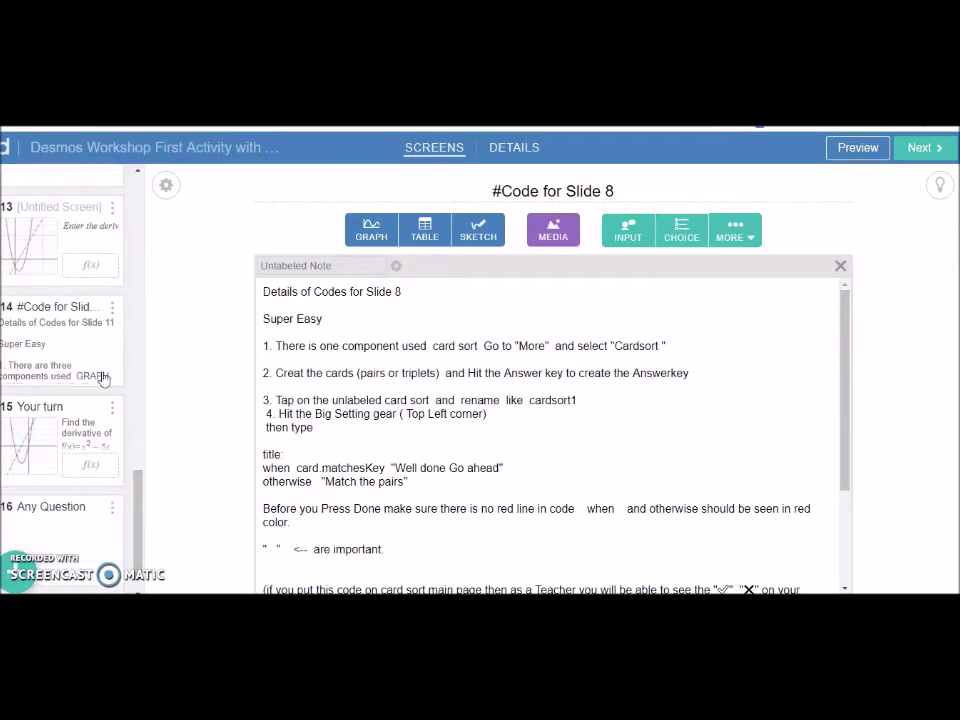
pyautogui.click(80, 348)
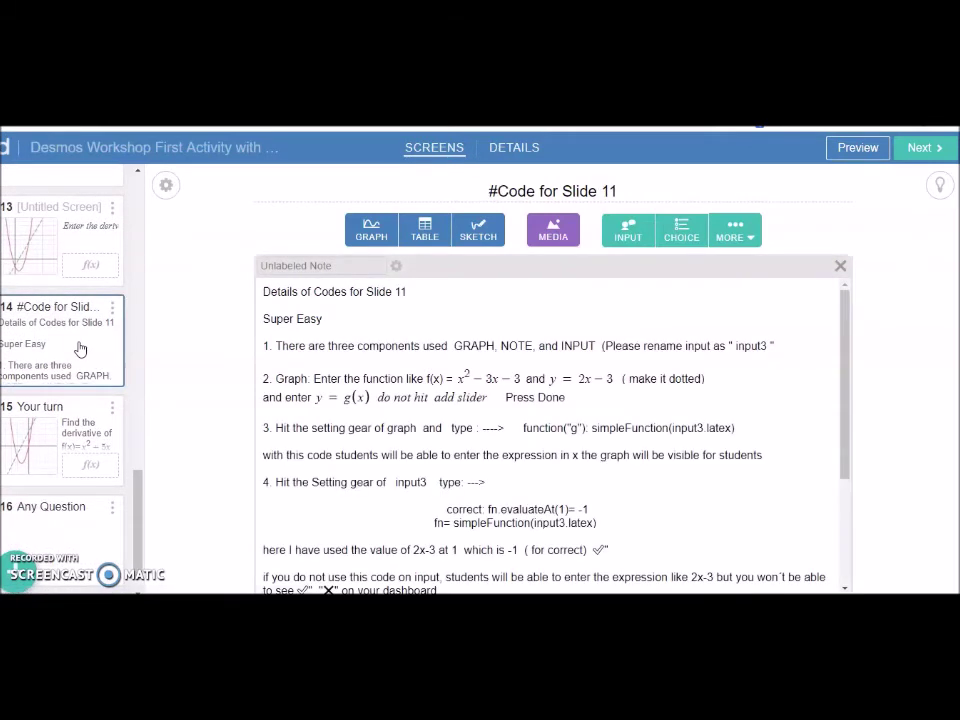
pyautogui.click(863, 149)
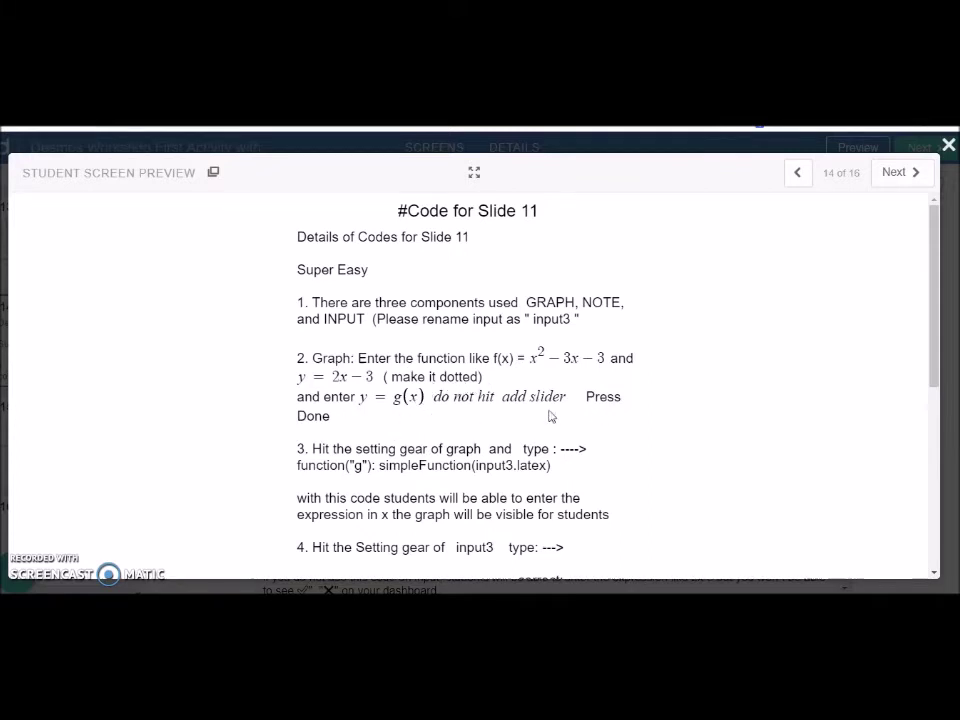
pyautogui.click(948, 146)
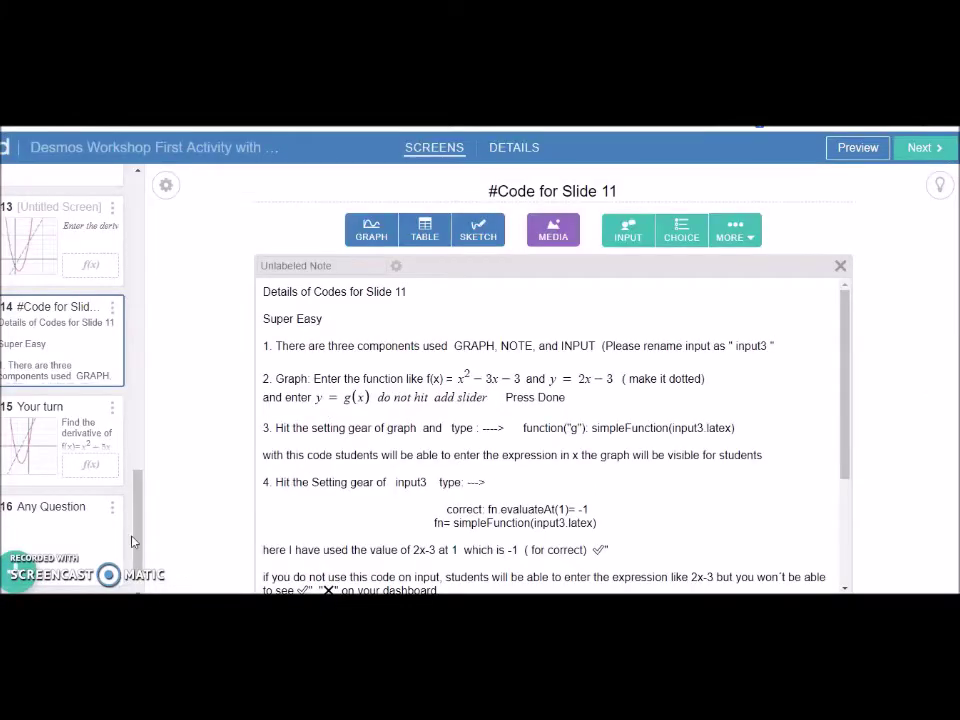
# - Open screen 16, "Any Question", and delete its note and title text to leave the screen blank
pyautogui.click(66, 534)
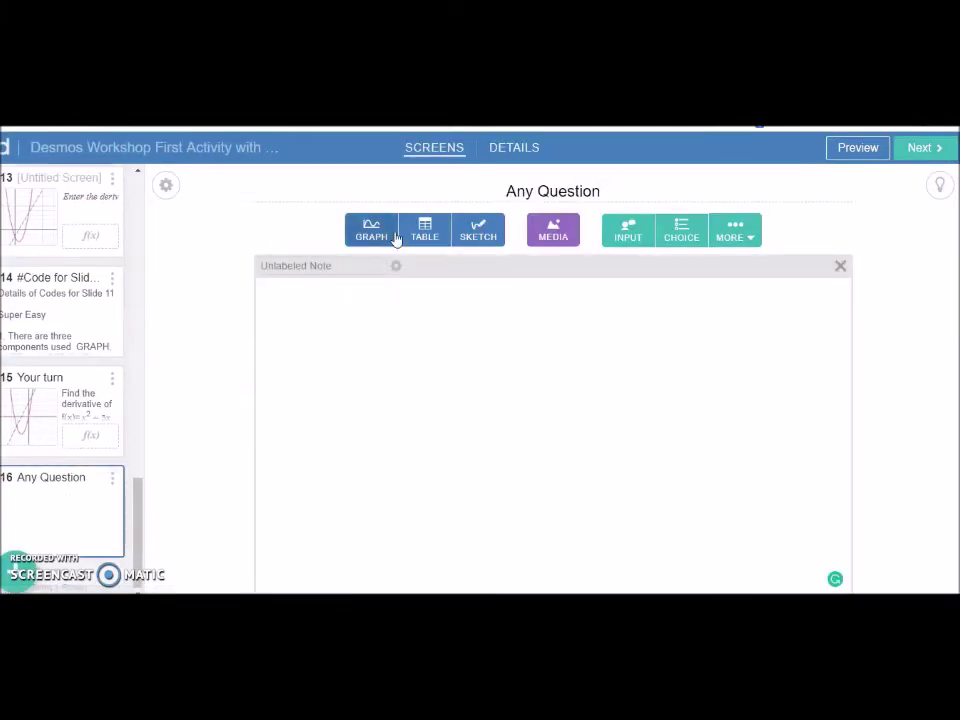
pyautogui.click(840, 267)
pyautogui.click(600, 184)
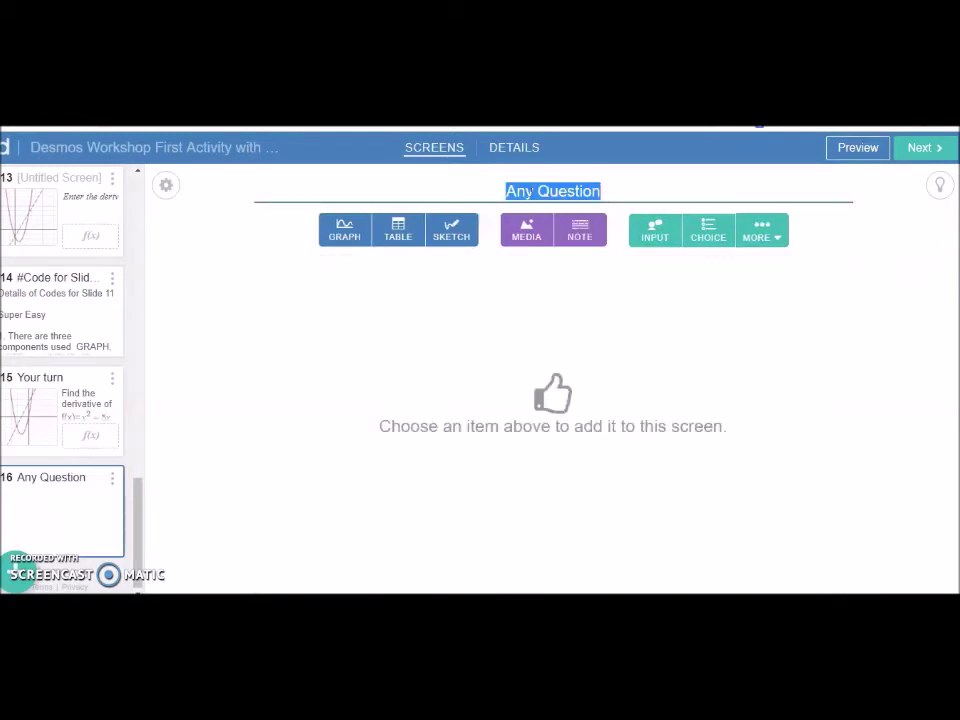
pyautogui.press('BackSpace')
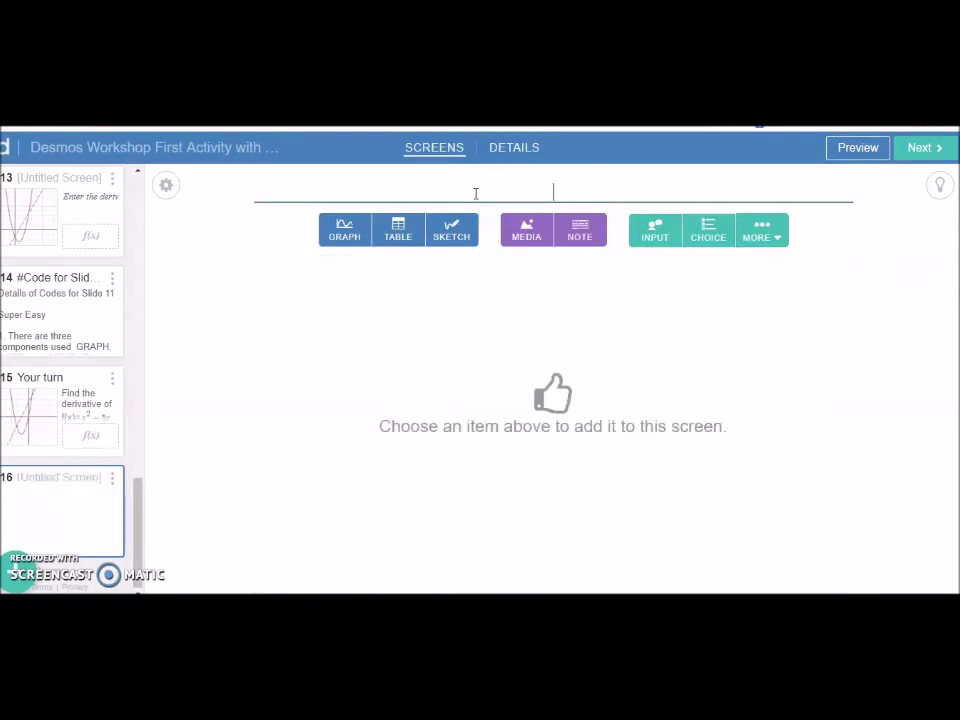
# - Add a graph, a note and an input to screen 16, and name the input "input16"
pyautogui.click(340, 232)
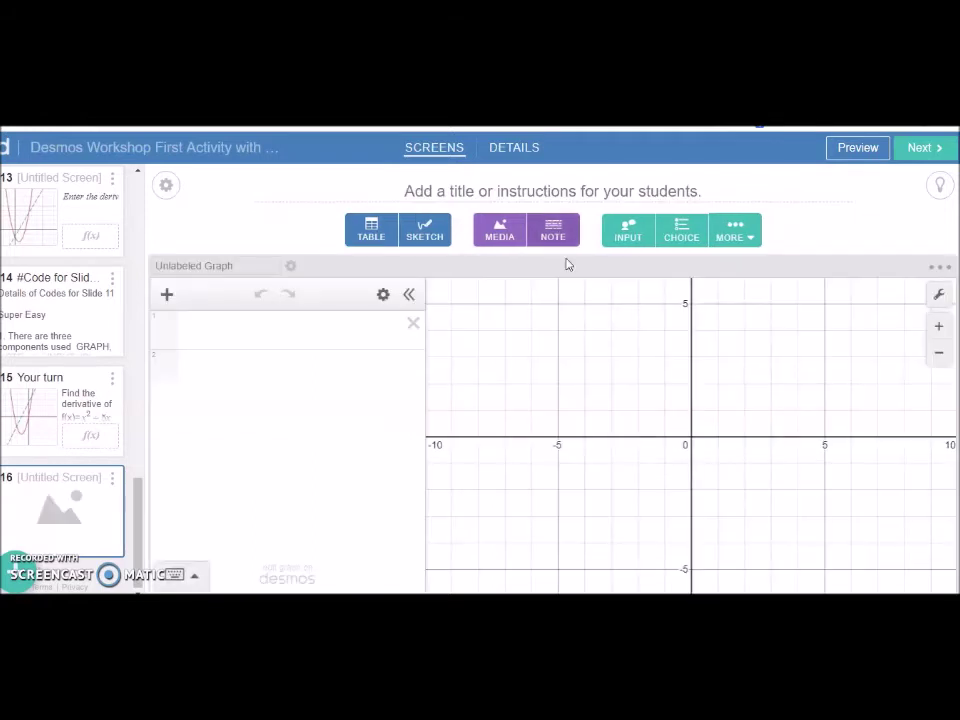
pyautogui.click(555, 240)
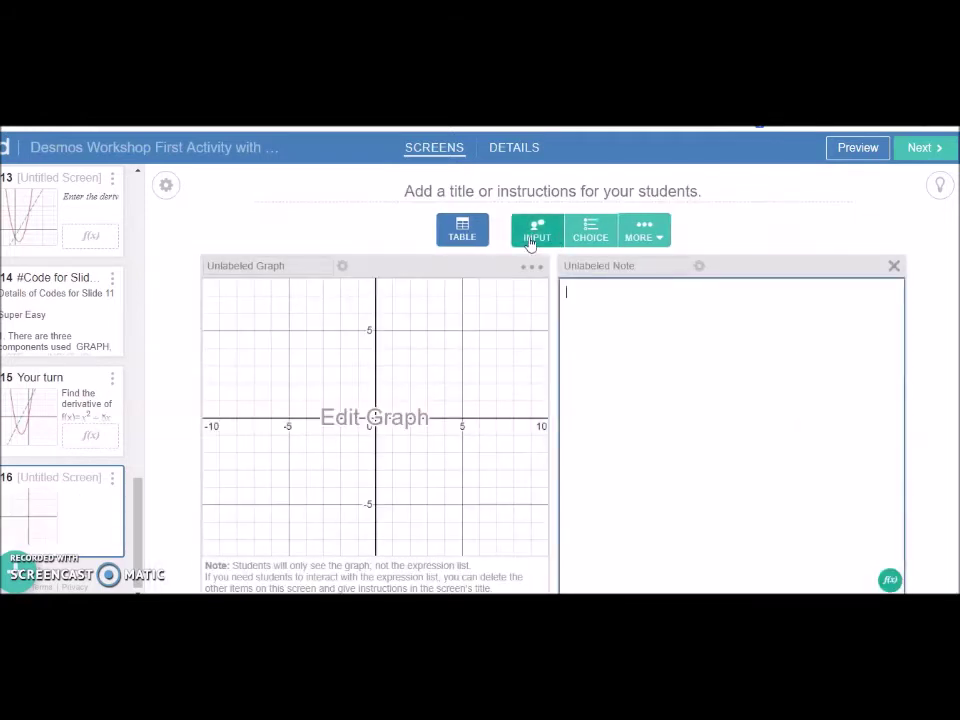
pyautogui.click(530, 242)
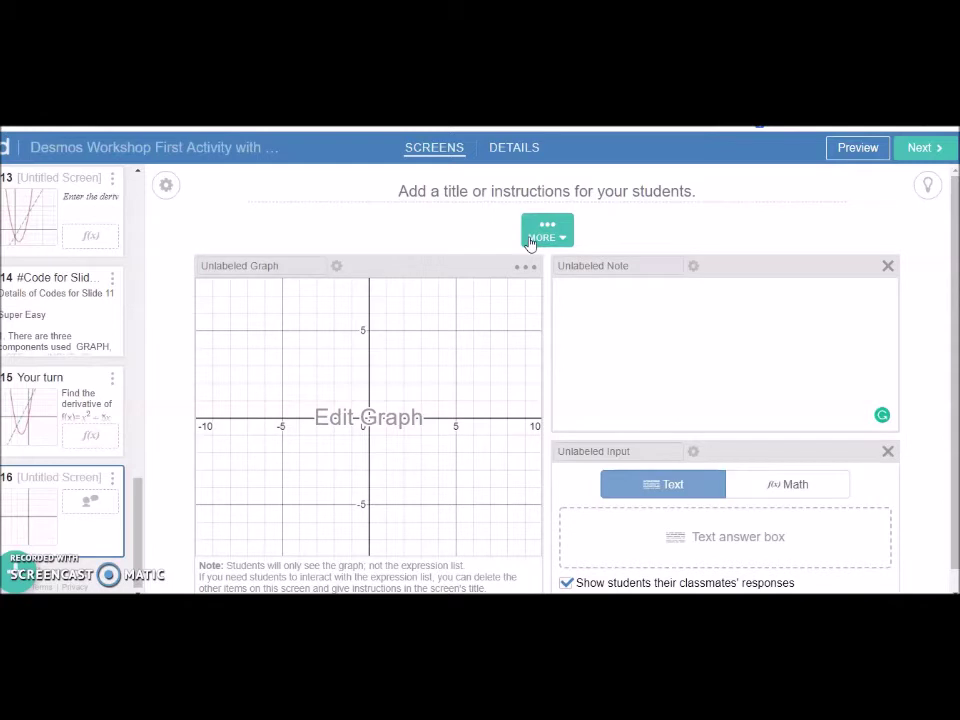
pyautogui.click(618, 451)
pyautogui.write('input16')
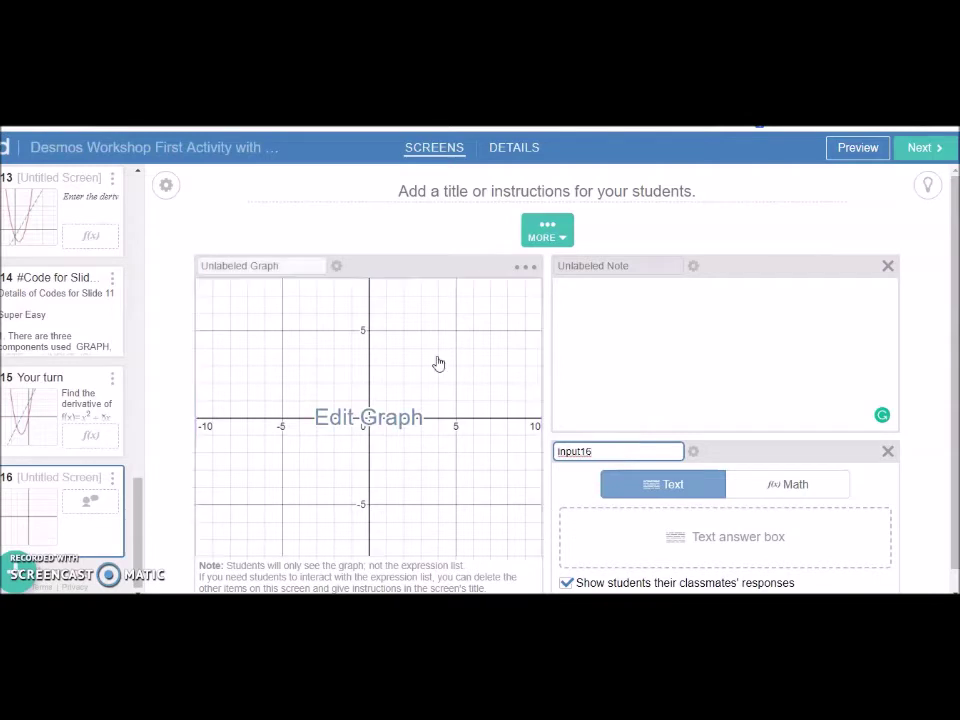
# - Edit the screen 16 graph and enter the function f(x) = x^2 - 3x as its first expression
pyautogui.click(369, 416)
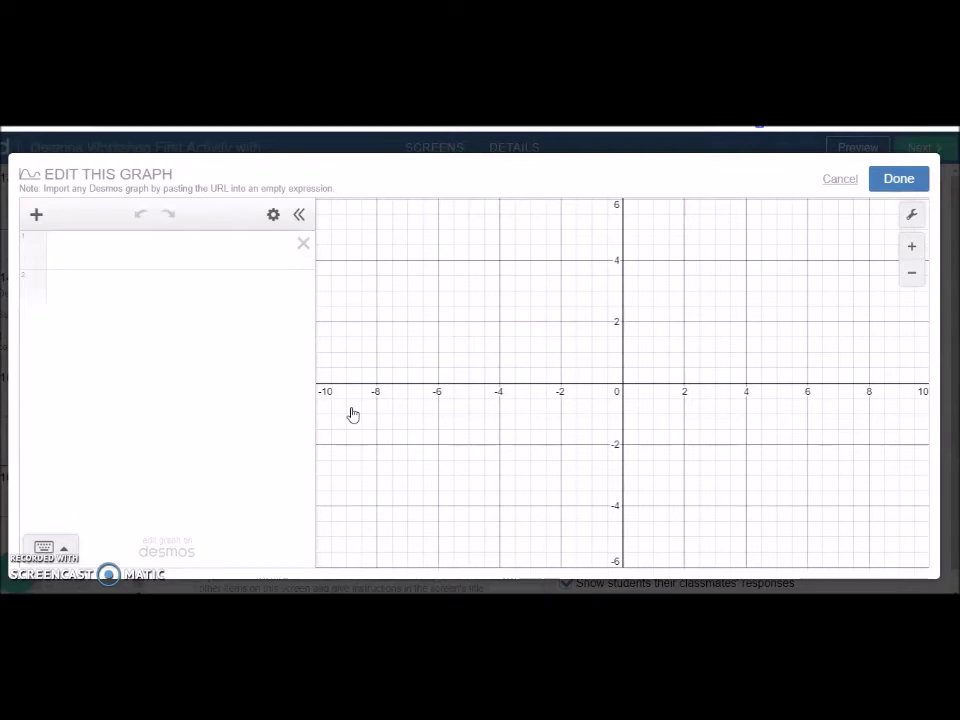
pyautogui.click(73, 260)
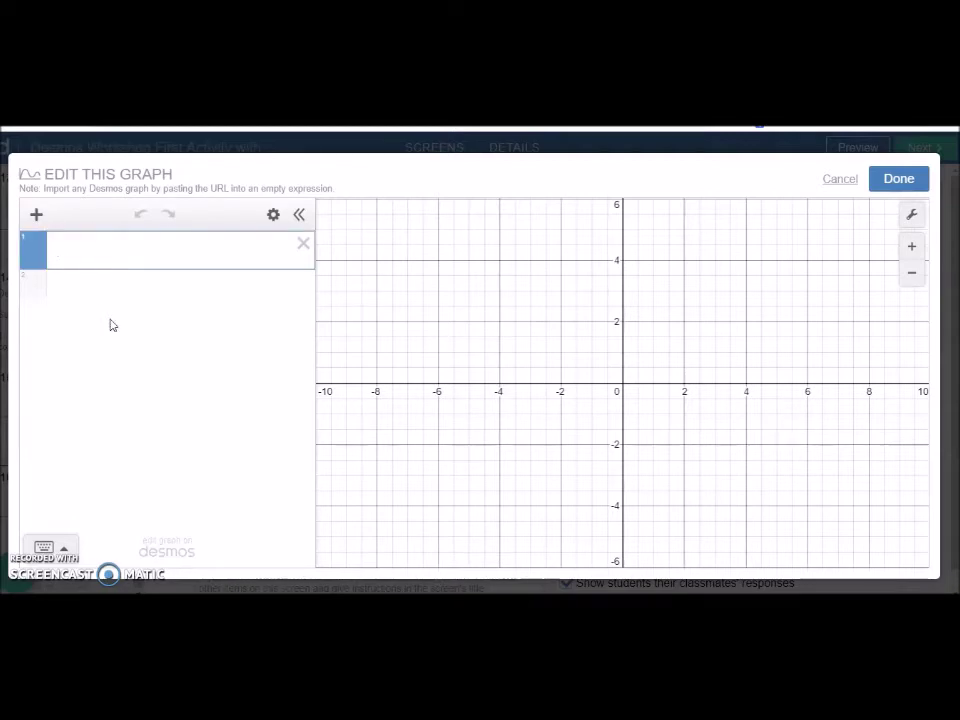
pyautogui.write('f(x')
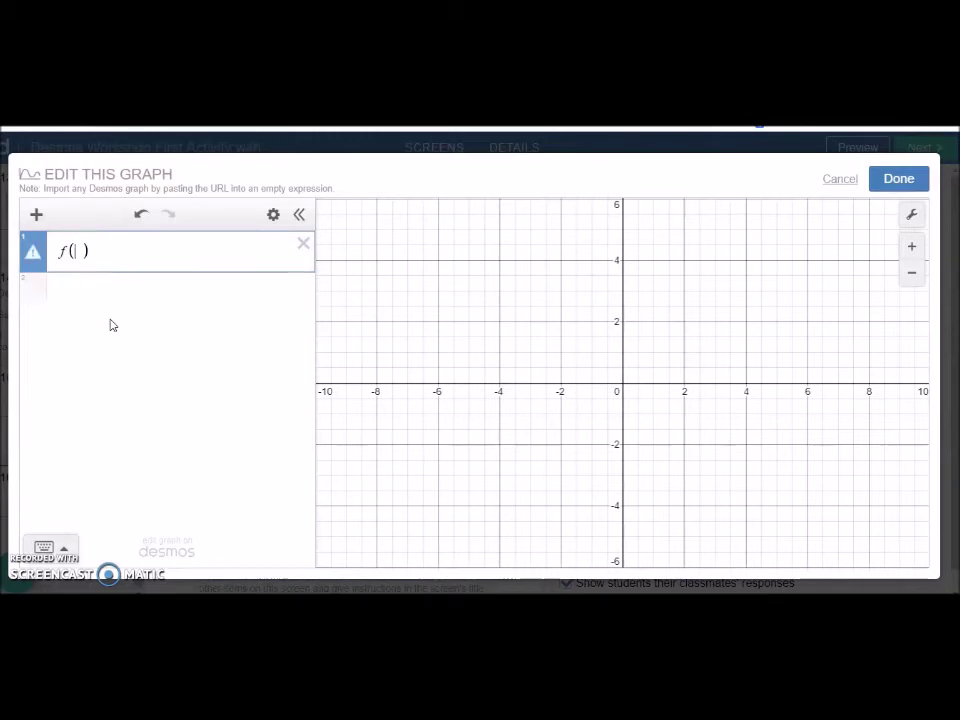
pyautogui.write(')=x^2')
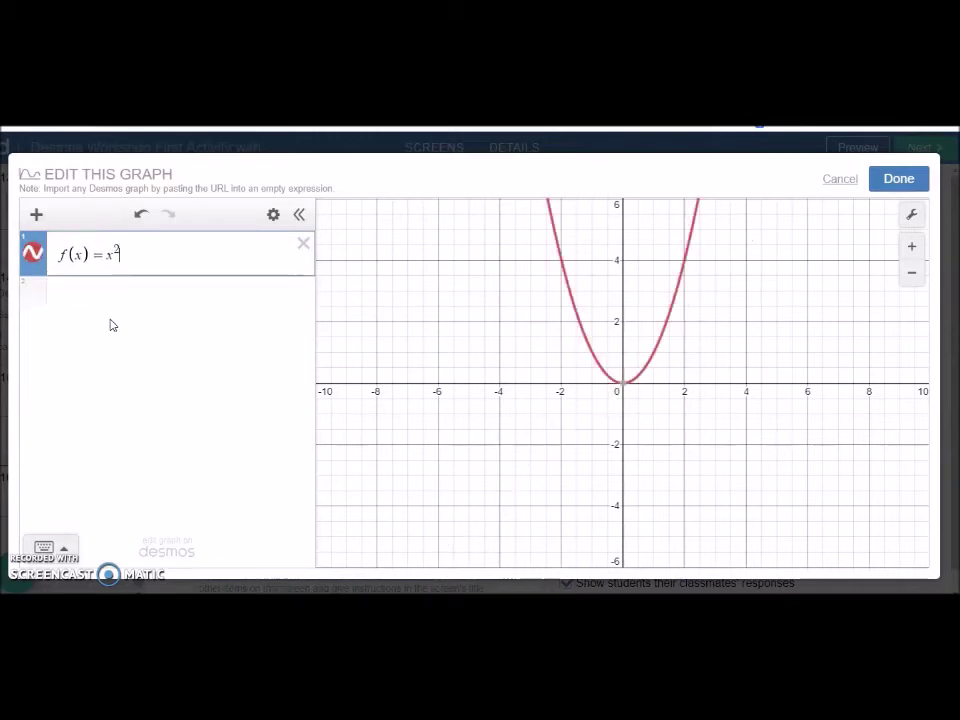
pyautogui.press('Right')
pyautogui.write('-3x')
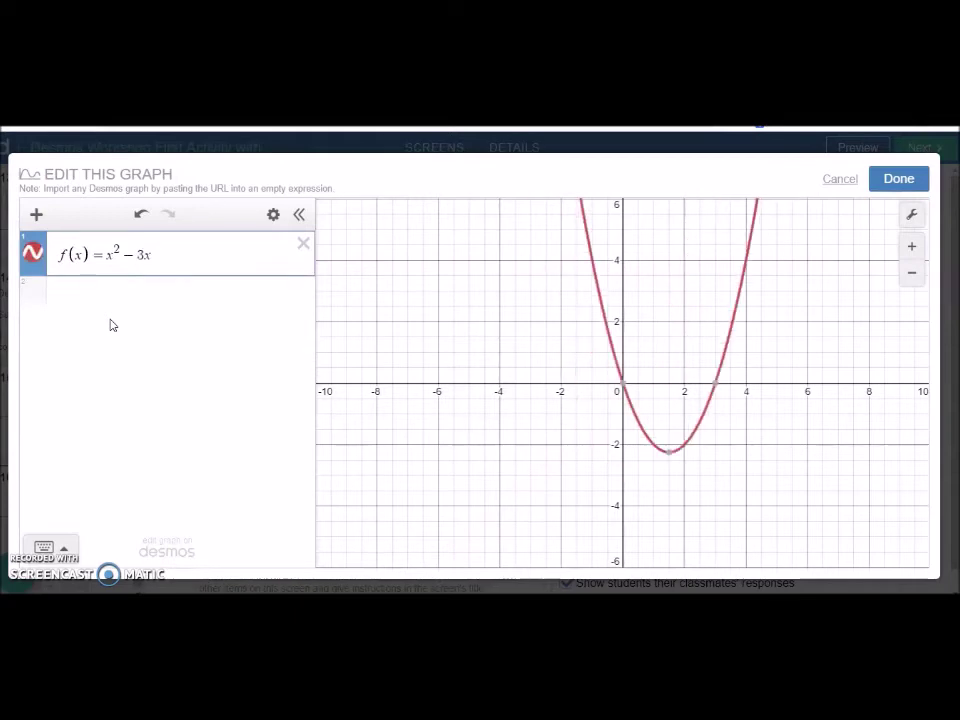
# - Add the line 2x - 3 as the second expression and set its line style to dashed
pyautogui.press('Return')
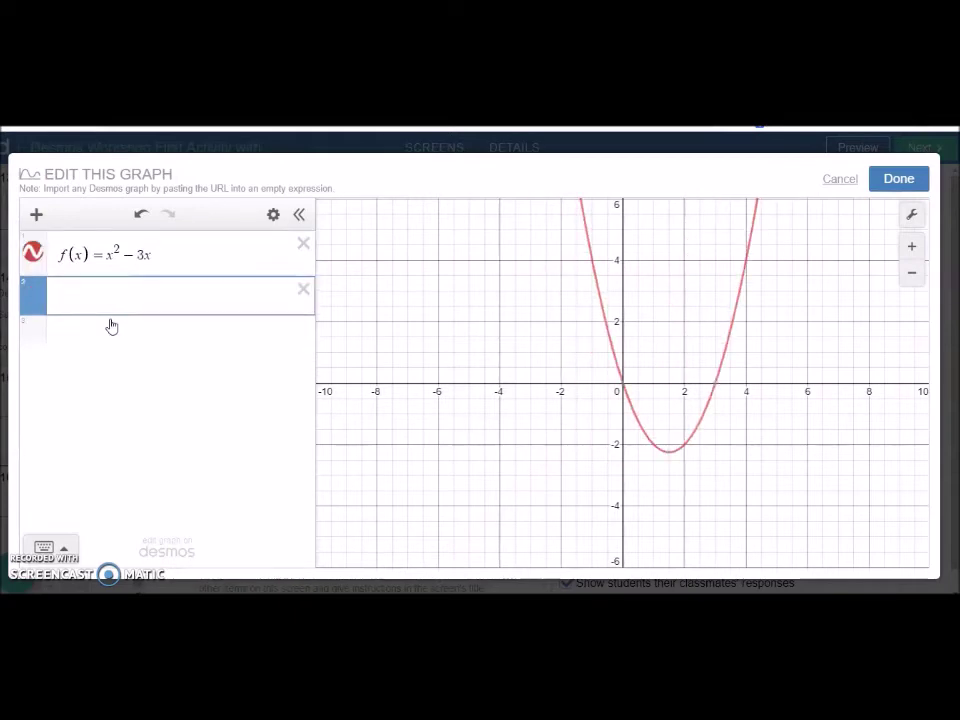
pyautogui.write('2x-3')
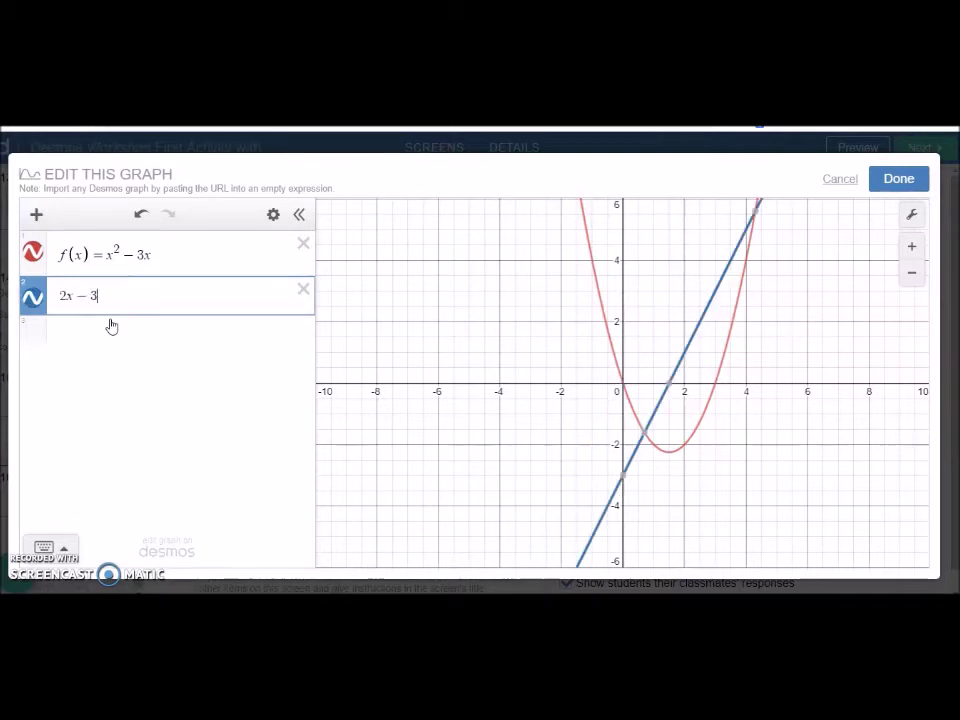
pyautogui.click(274, 216)
pyautogui.click(33, 297)
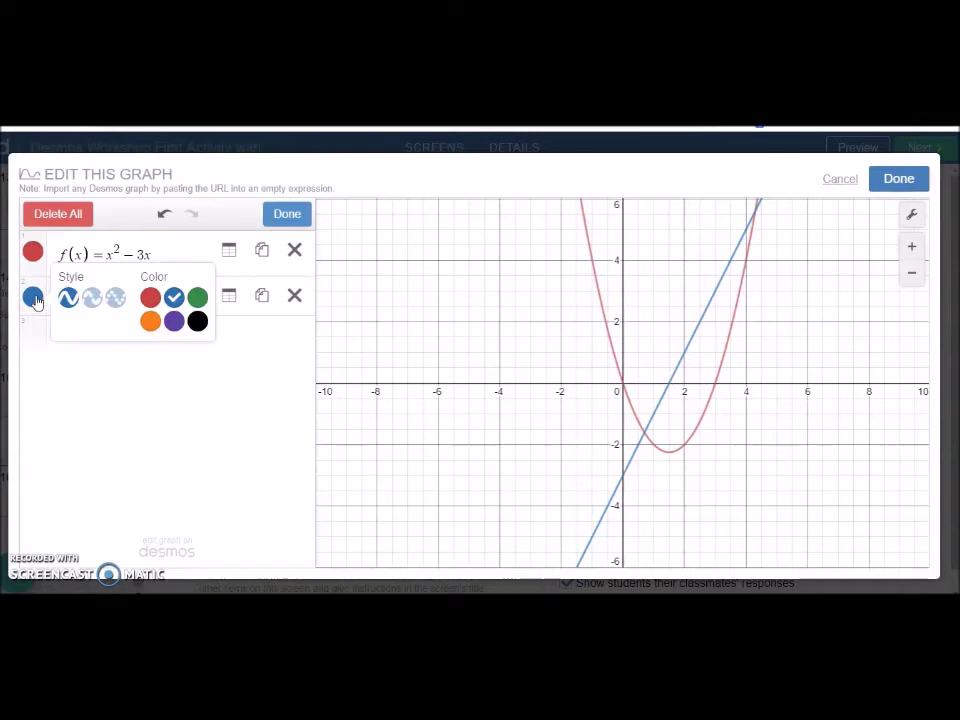
pyautogui.click(92, 298)
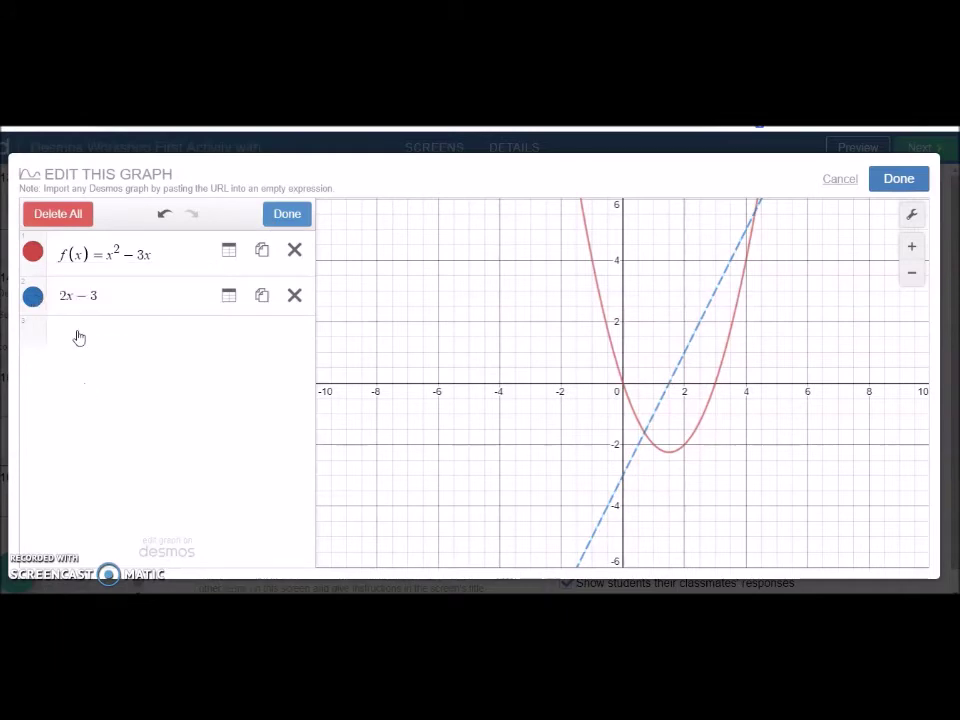
# - Add y = g(x) as the third expression without a slider and save the graph
pyautogui.click(77, 330)
pyautogui.write('y = g(')
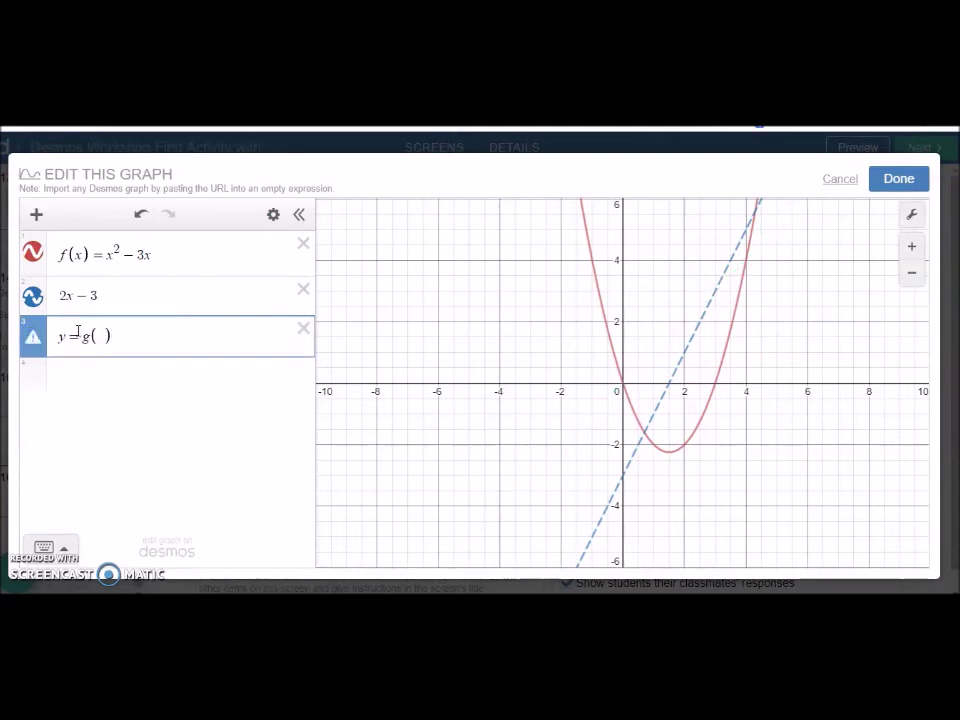
pyautogui.write('x)')
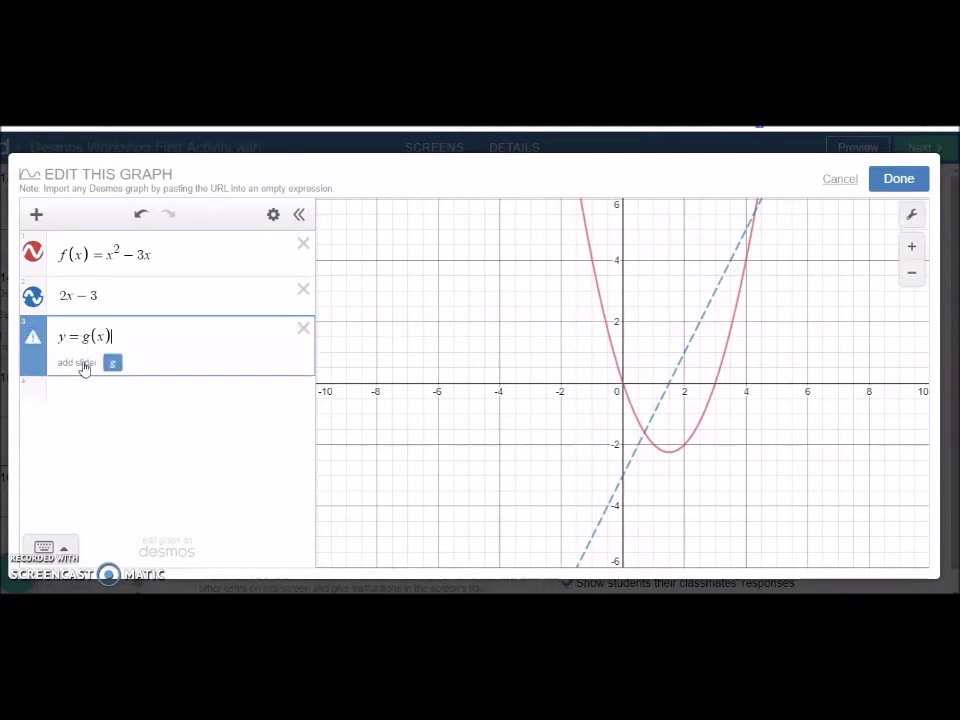
pyautogui.click(897, 182)
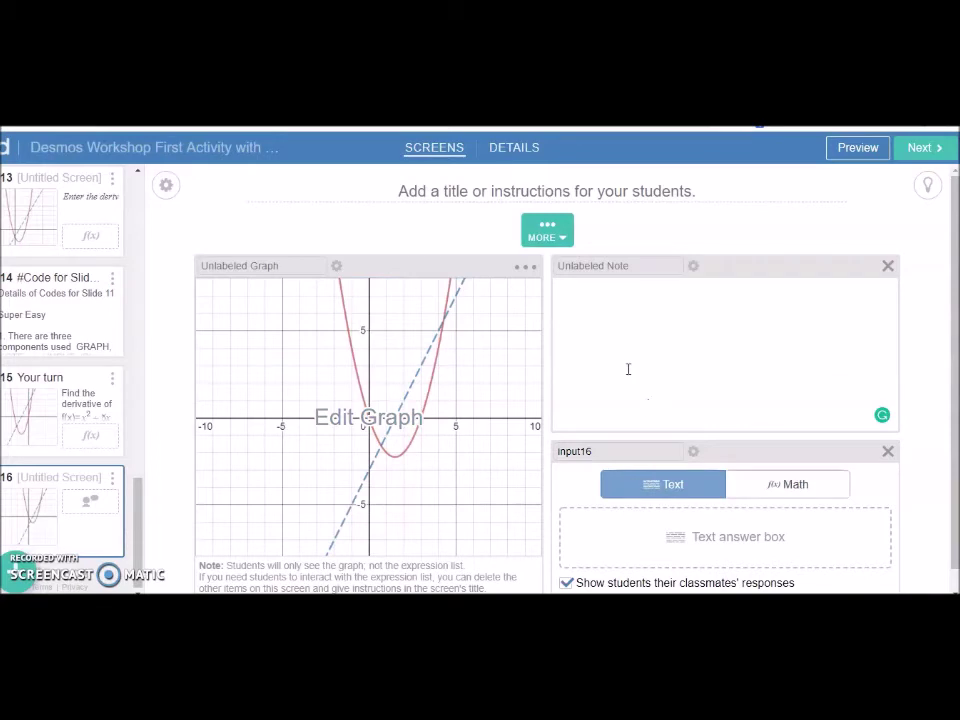
# - Set the answer type of input16 to Math
pyautogui.click(790, 487)
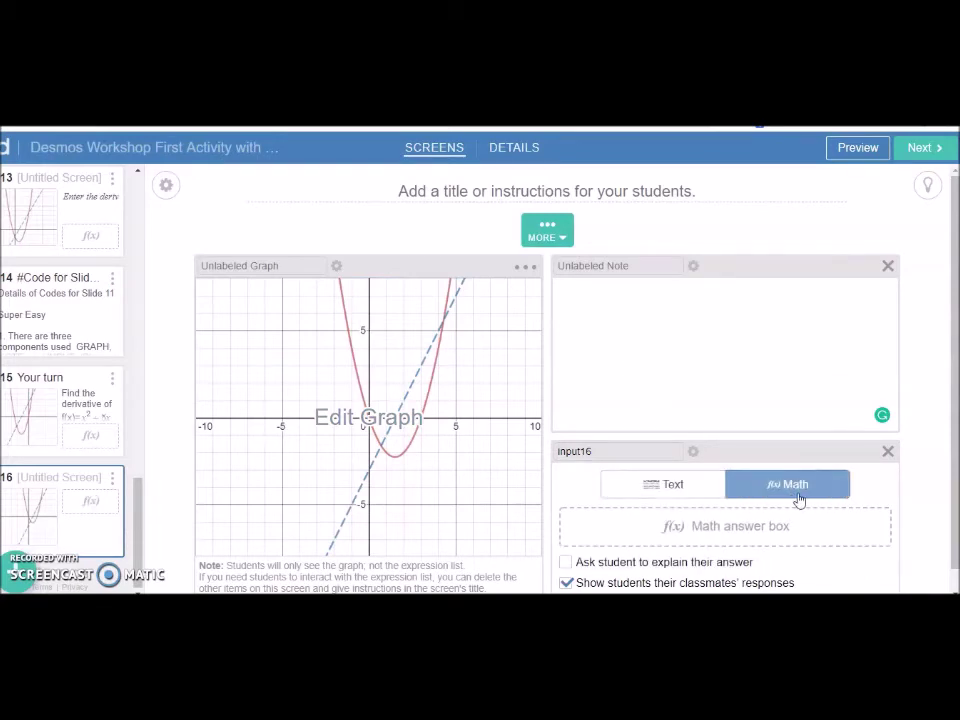
# - Script the screen 16 graph with function("g"): simpleFunction(input16.latex)
pyautogui.click(337, 269)
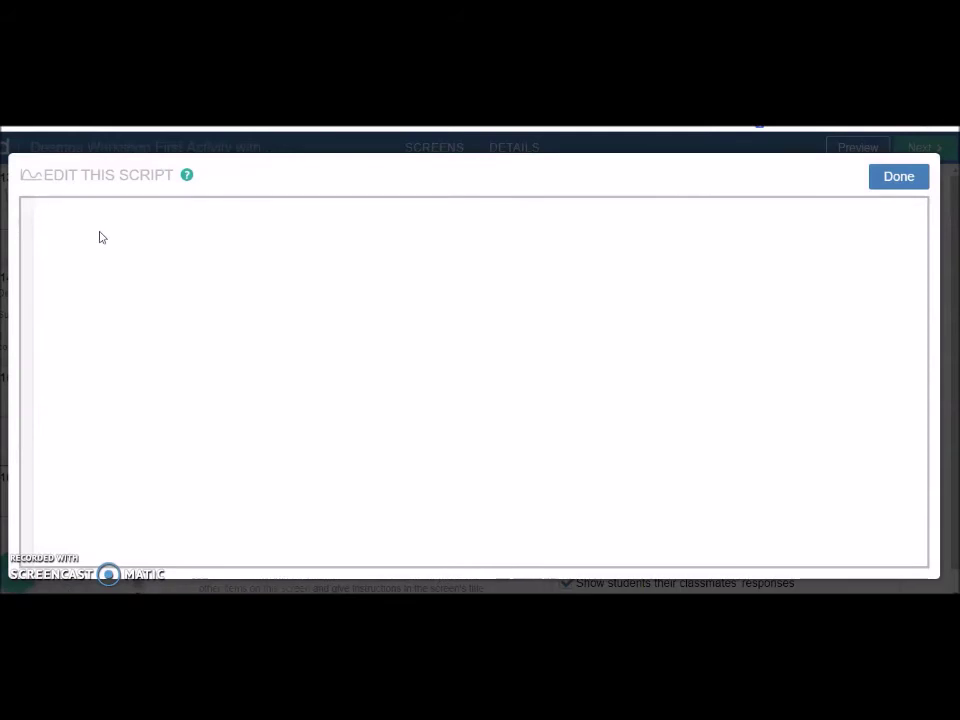
pyautogui.write('fun')
pyautogui.press('Return')
pyautogui.write('a')
pyautogui.write('sin')
pyautogui.press('BackSpace')
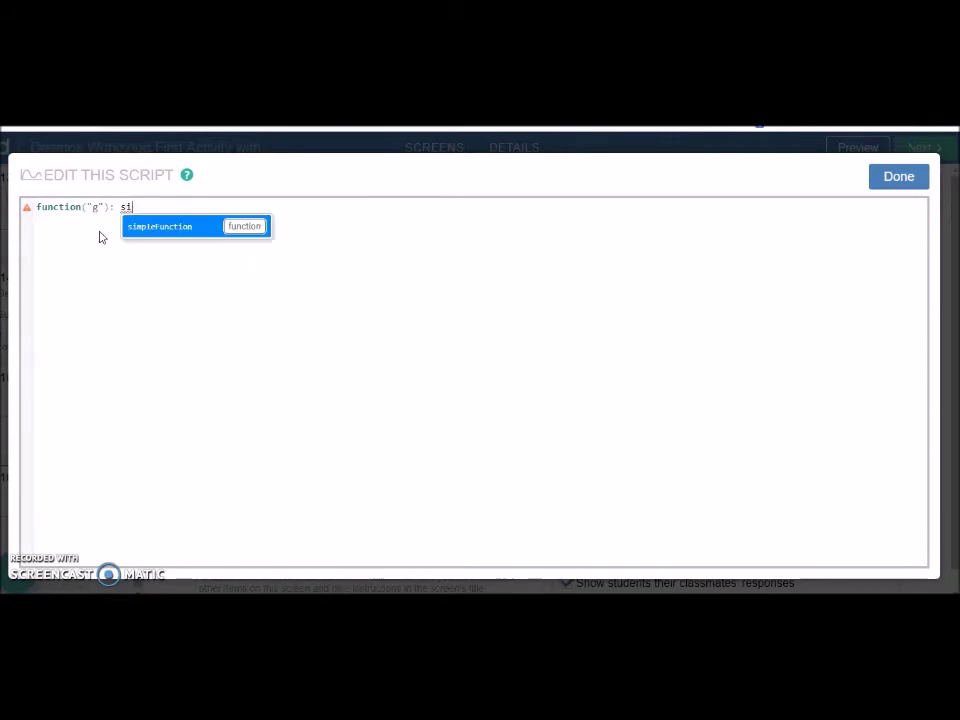
pyautogui.press('Tab')
pyautogui.write('in')
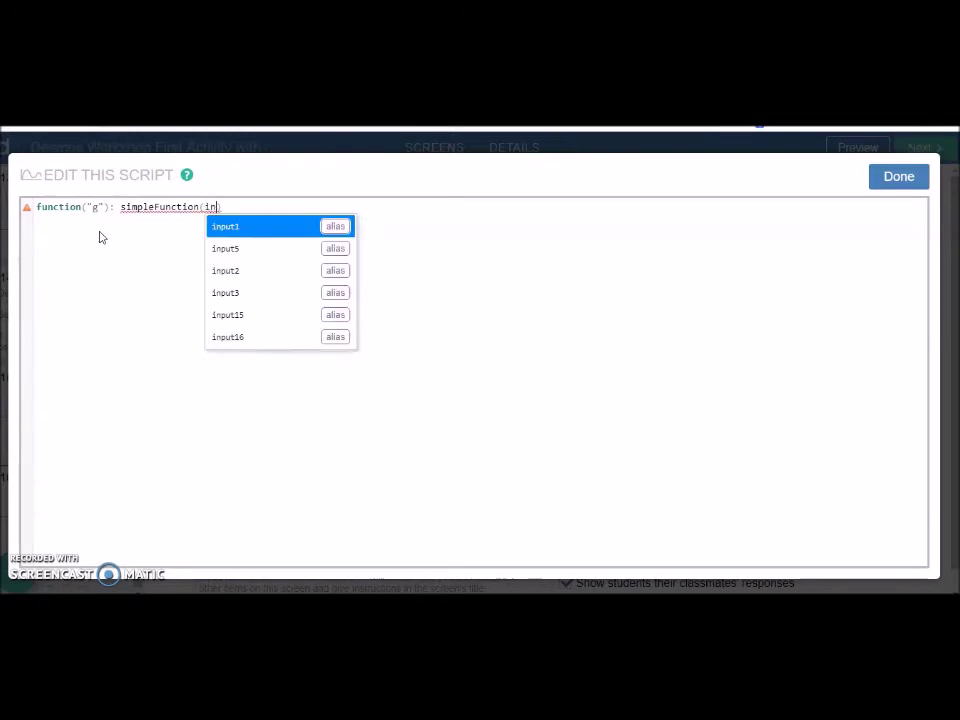
pyautogui.press('Up')
pyautogui.press('Tab')
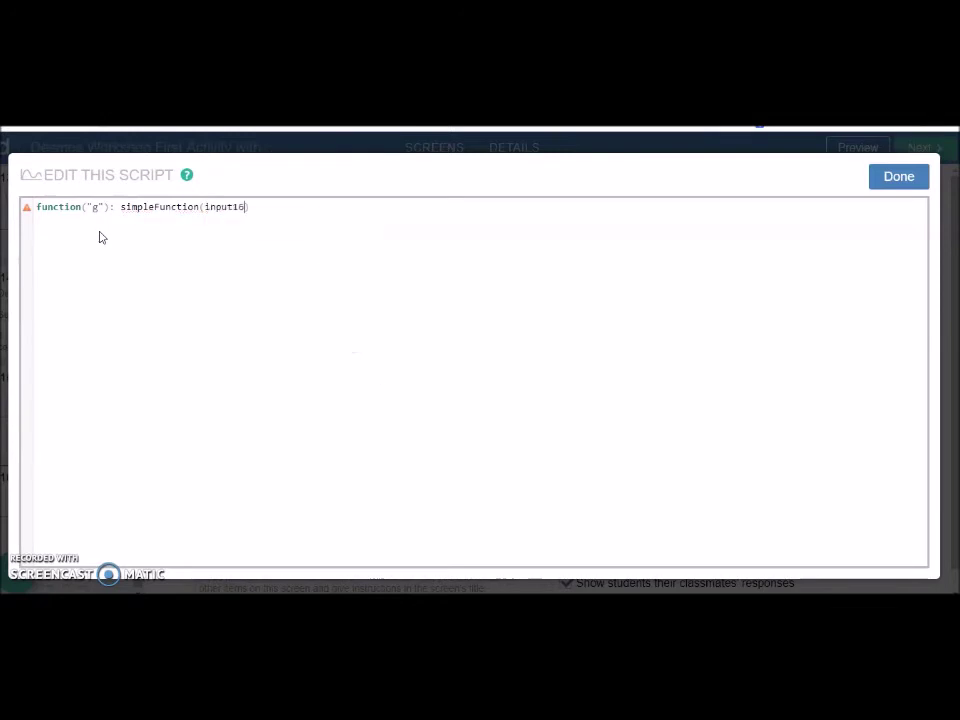
pyautogui.write('.')
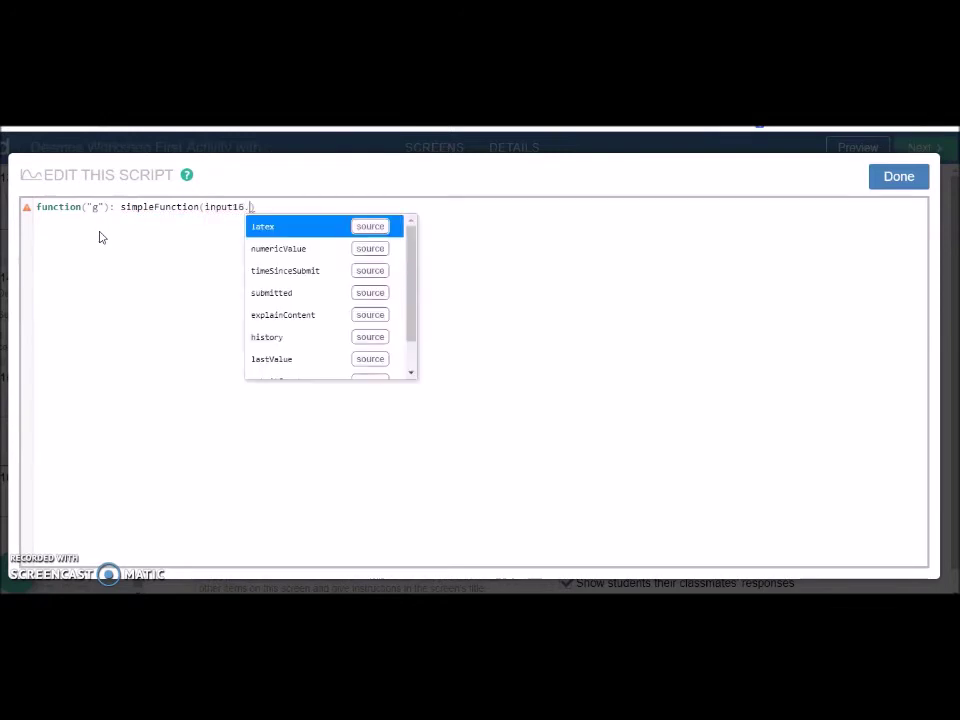
pyautogui.press('Tab')
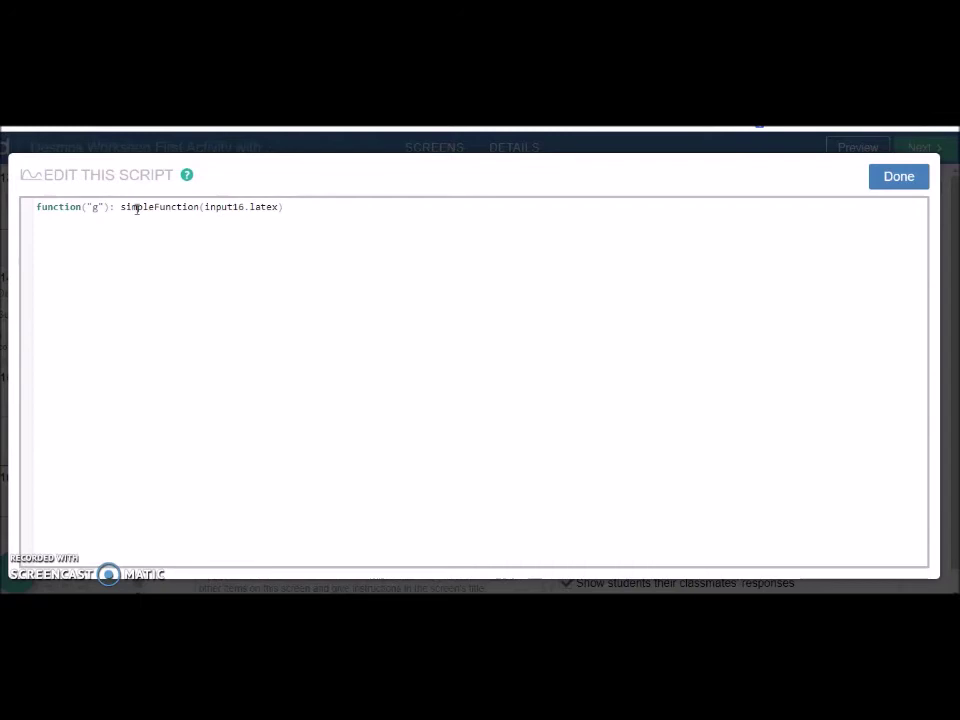
# - Clear the expression after function("g"): in the graph script, re-enter it as simpleFunction(input16.latex), and finish the script
pyautogui.moveTo(121, 207); pyautogui.dragTo(284, 207)
pyautogui.press('BackSpace')
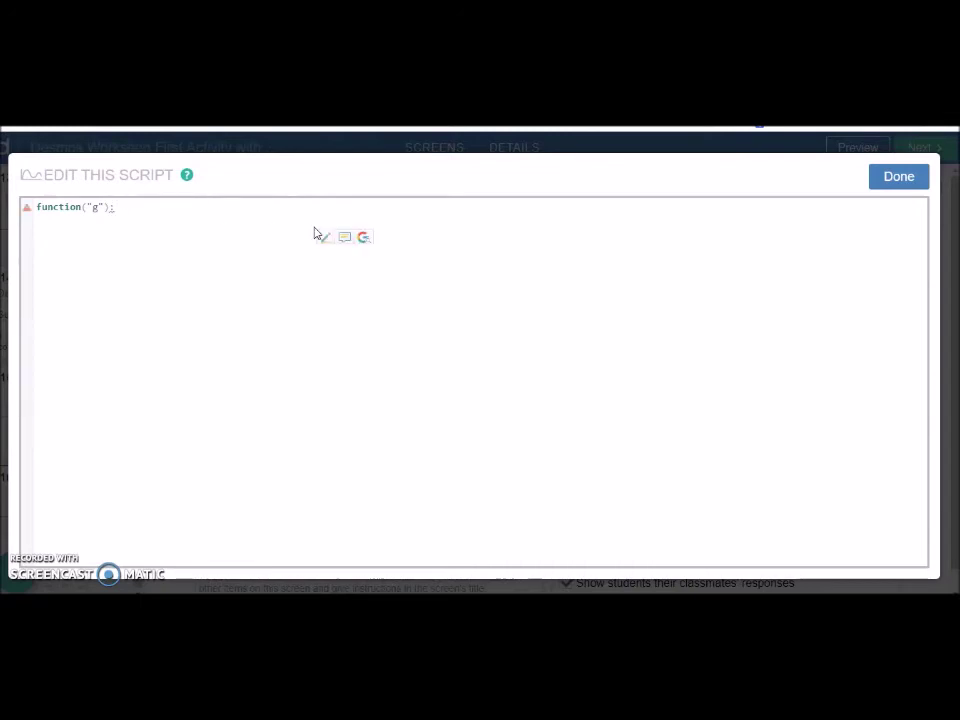
pyautogui.write('sim')
pyautogui.press('Return')
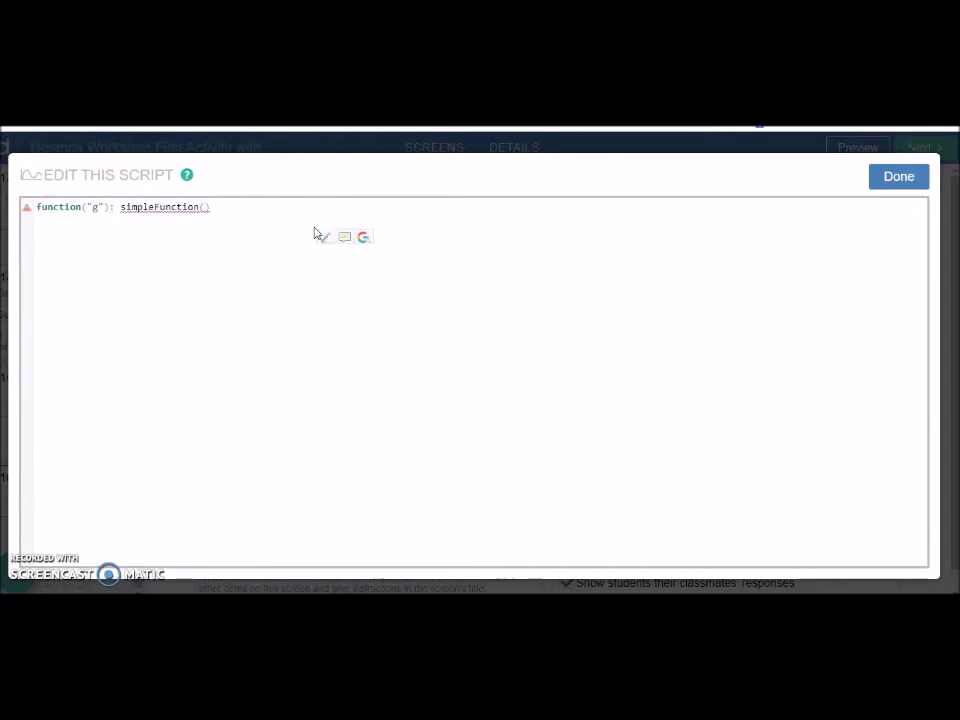
pyautogui.write('in')
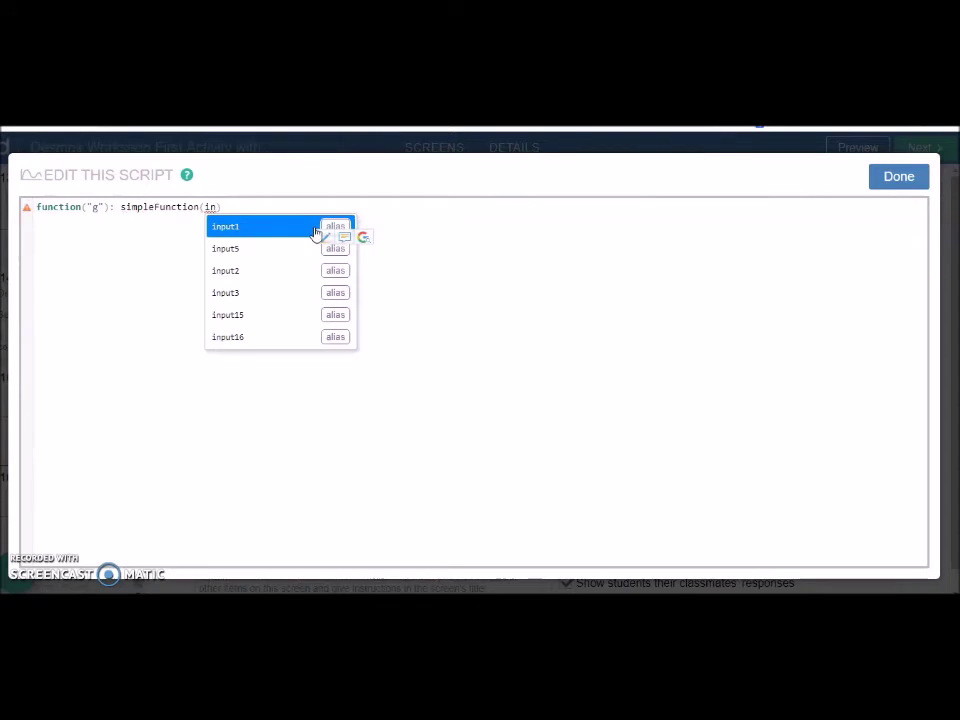
pyautogui.press('Up')
pyautogui.press('Return')
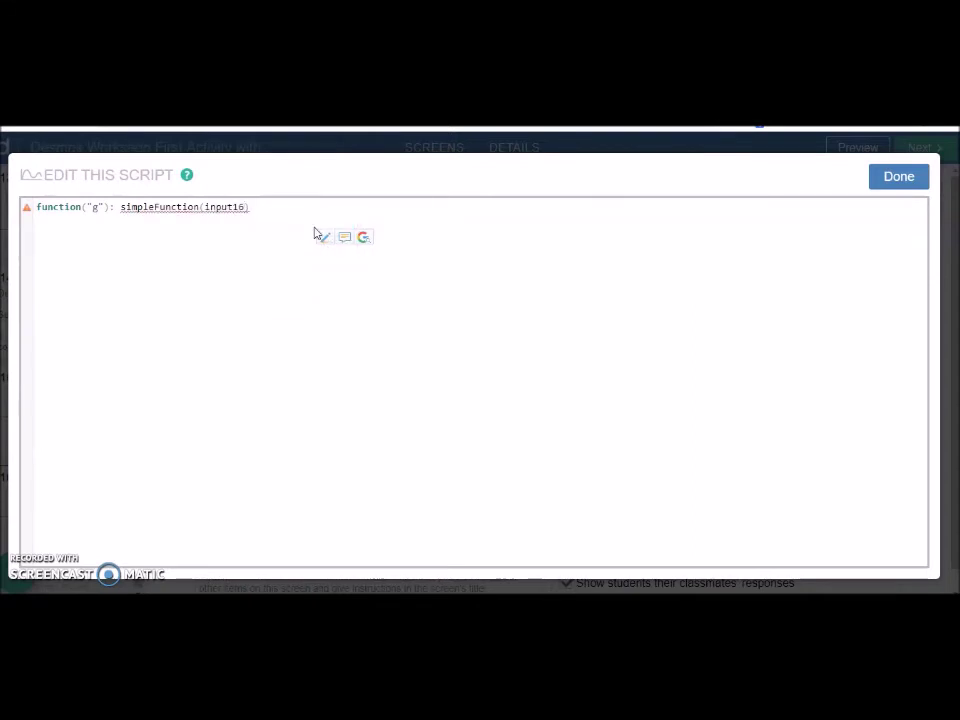
pyautogui.write('.')
pyautogui.click(315, 232)
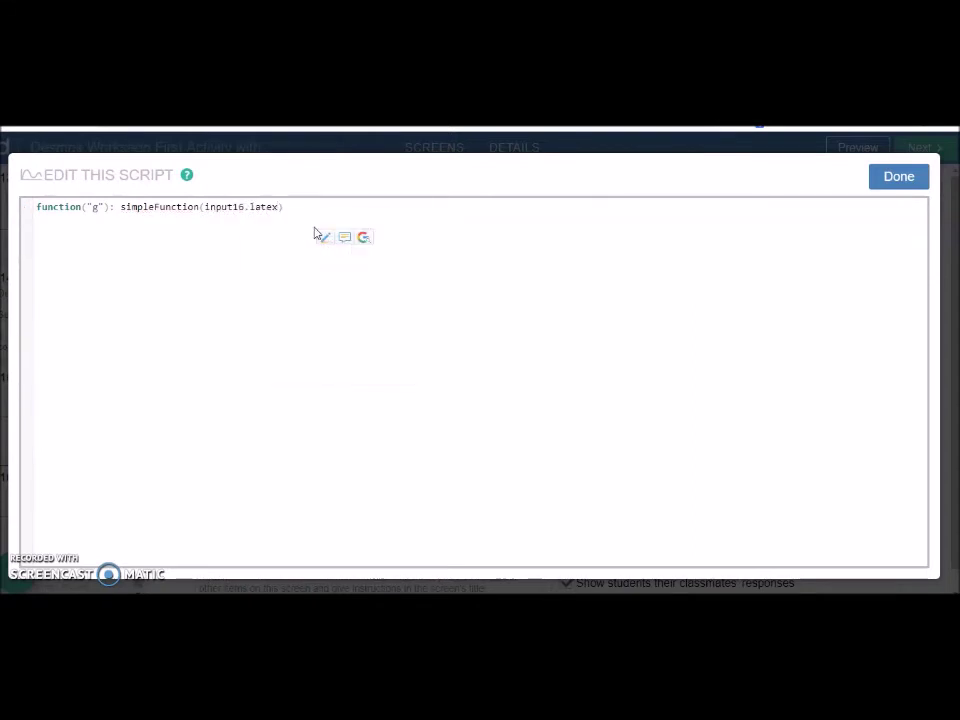
pyautogui.click(300, 207)
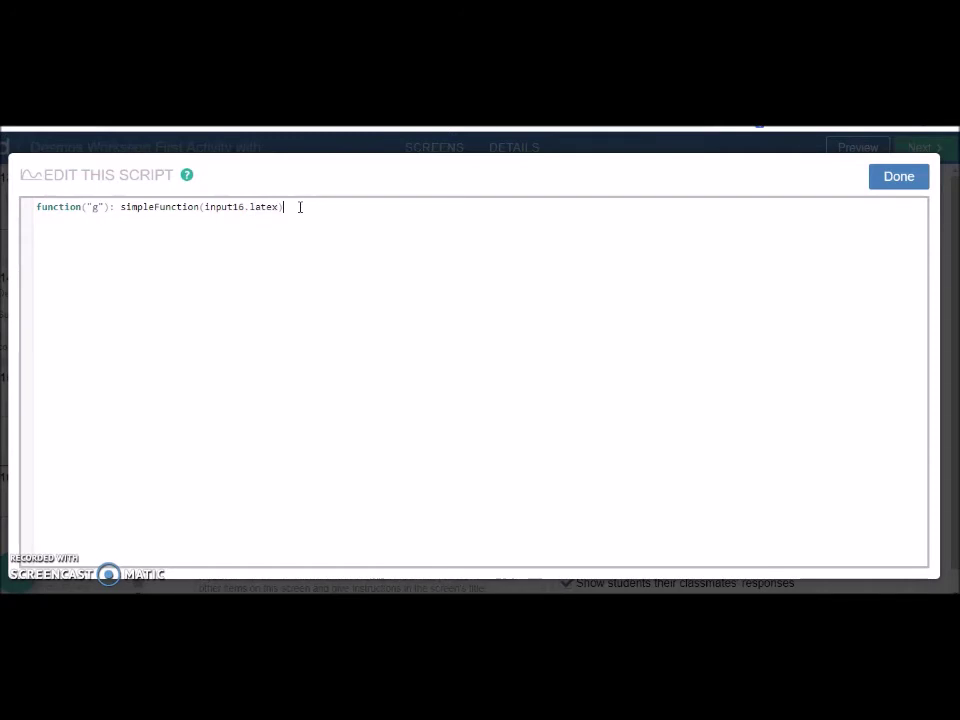
pyautogui.click(912, 182)
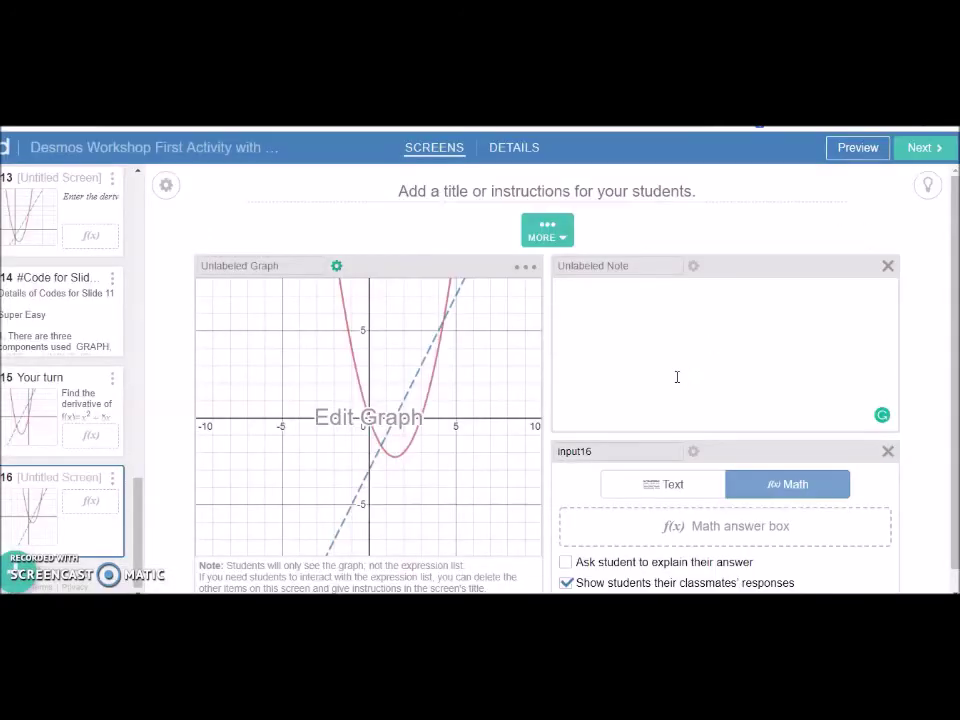
# - Preview screen 16 as a student, check the graph and answer box, and close the preview
pyautogui.click(858, 150)
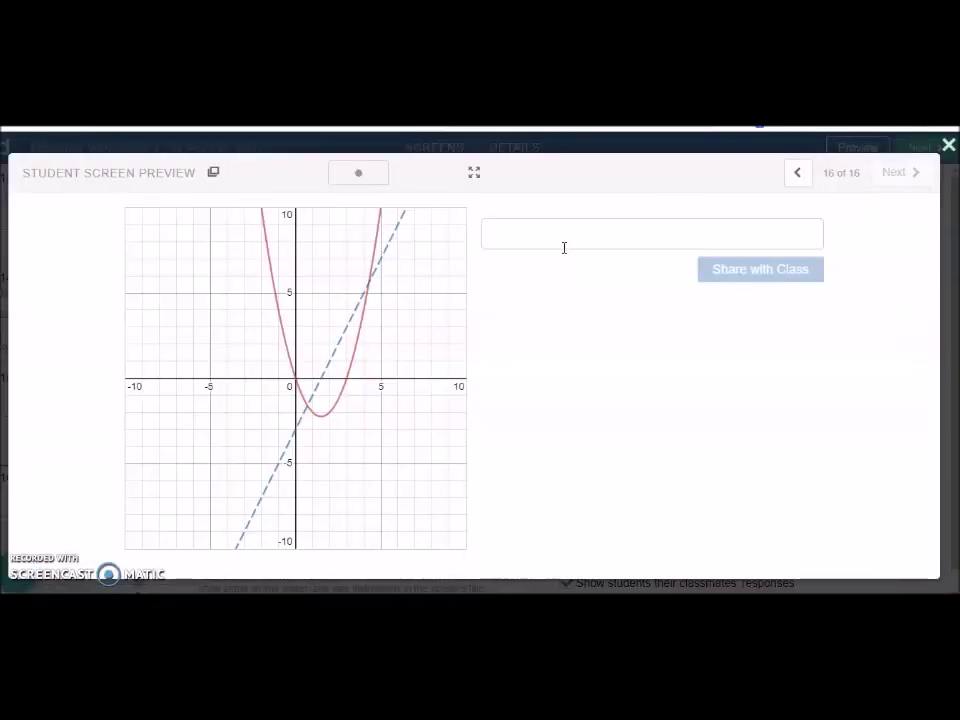
pyautogui.click(525, 237)
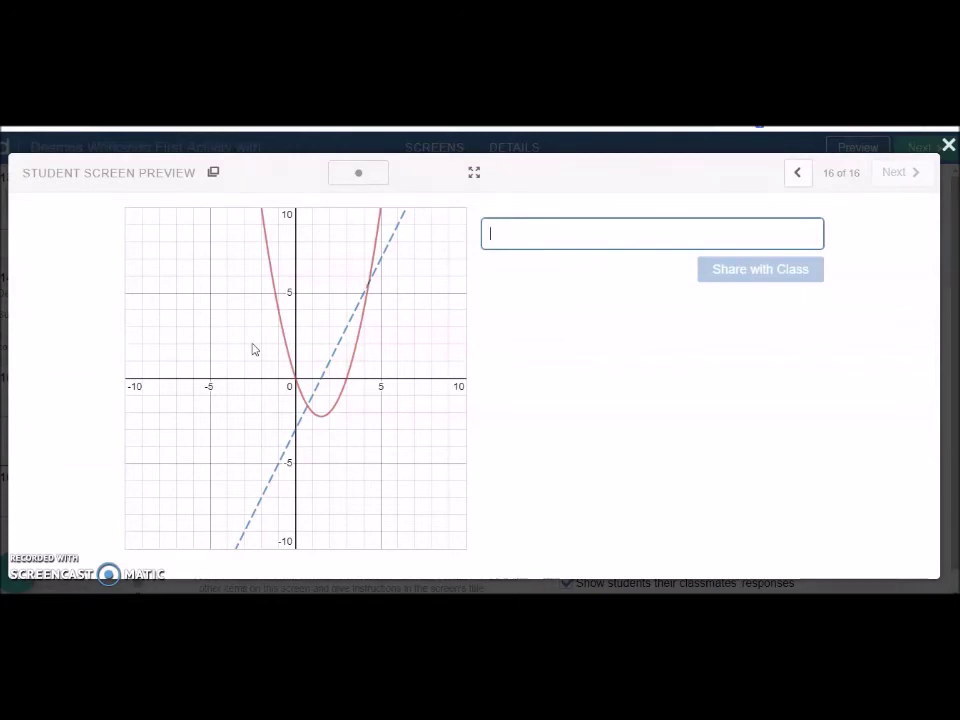
pyautogui.click(949, 150)
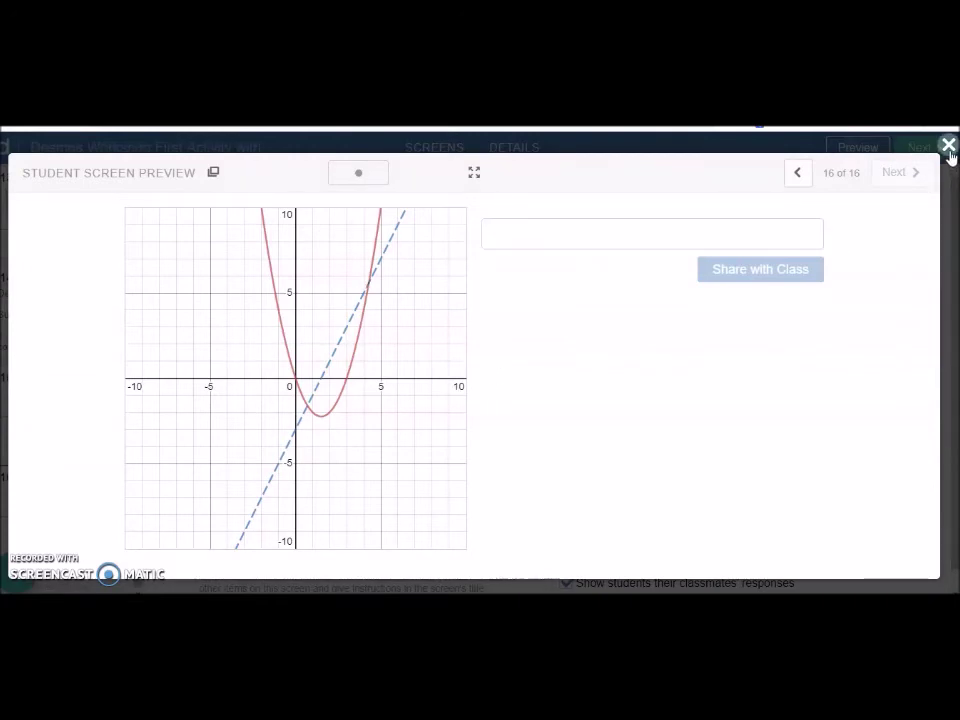
# - Write the prompt "find dy/dx of x^2 - 3x" as a math expression in the screen 16 note
pyautogui.click(583, 289)
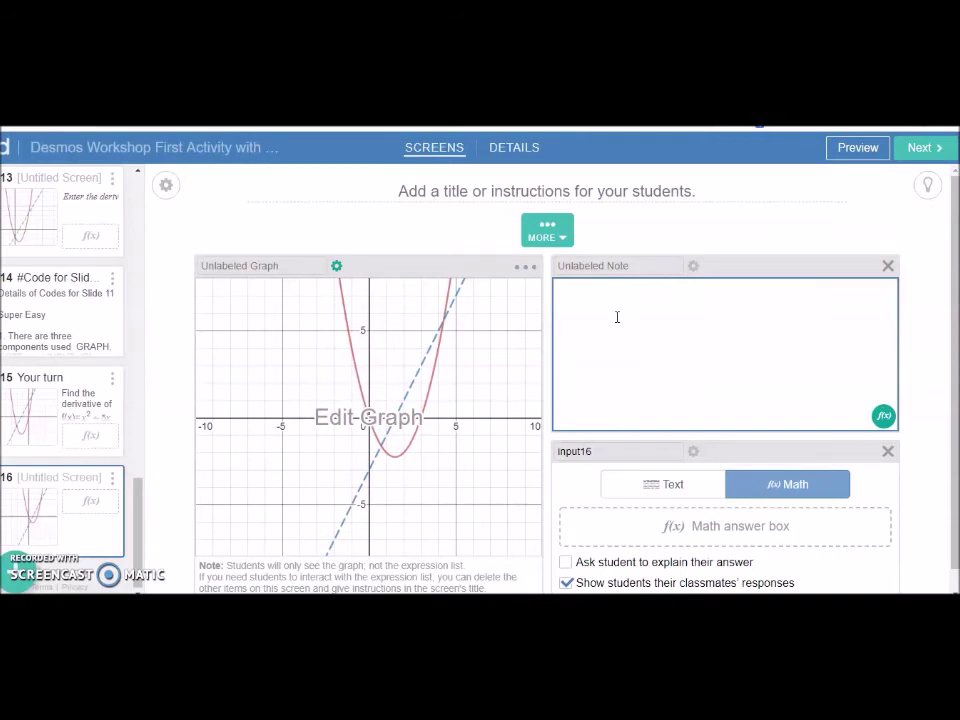
pyautogui.click(886, 419)
pyautogui.write('find dy')
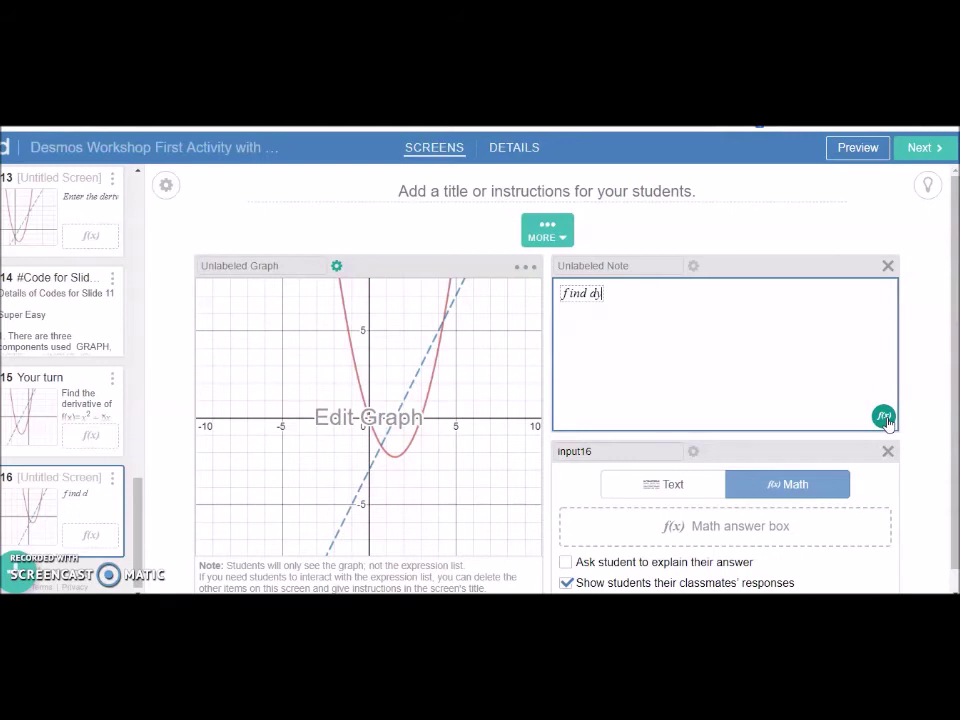
pyautogui.write('/dx')
pyautogui.press('Right')
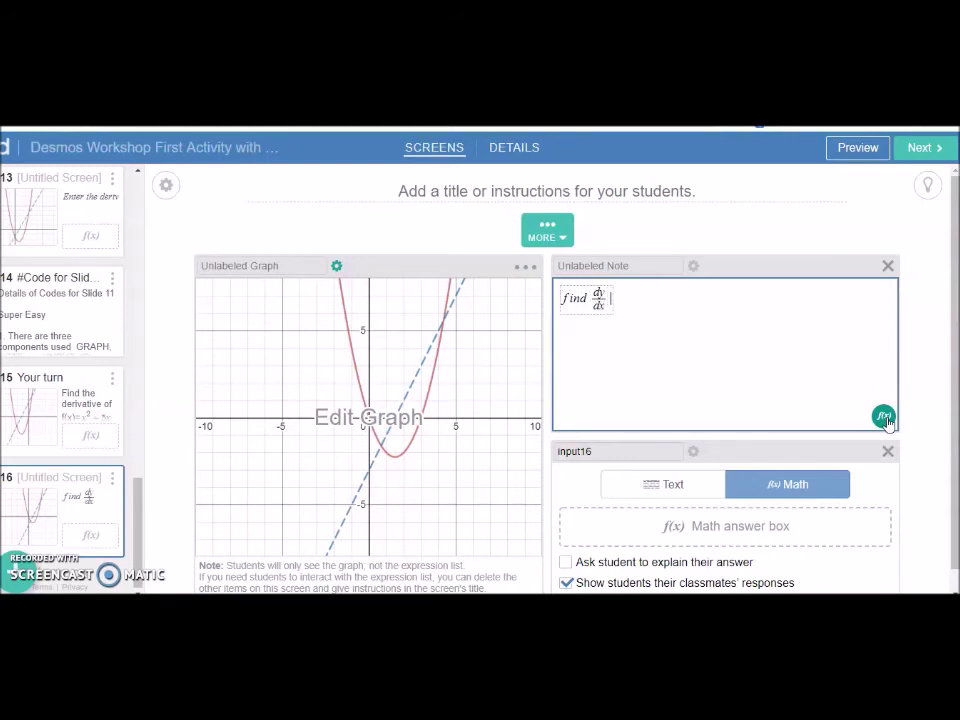
pyautogui.write('of x^2')
pyautogui.press('Right')
pyautogui.write('-3x')
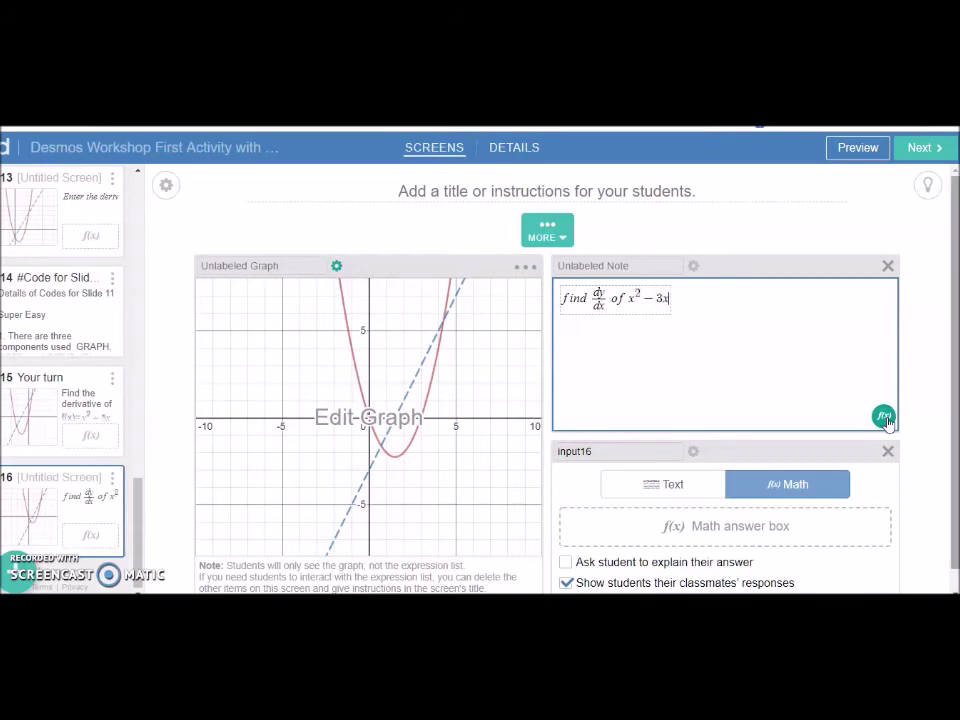
# - Preview screen 16 as a student and submit 2x - 3 as the answer
pyautogui.click(862, 150)
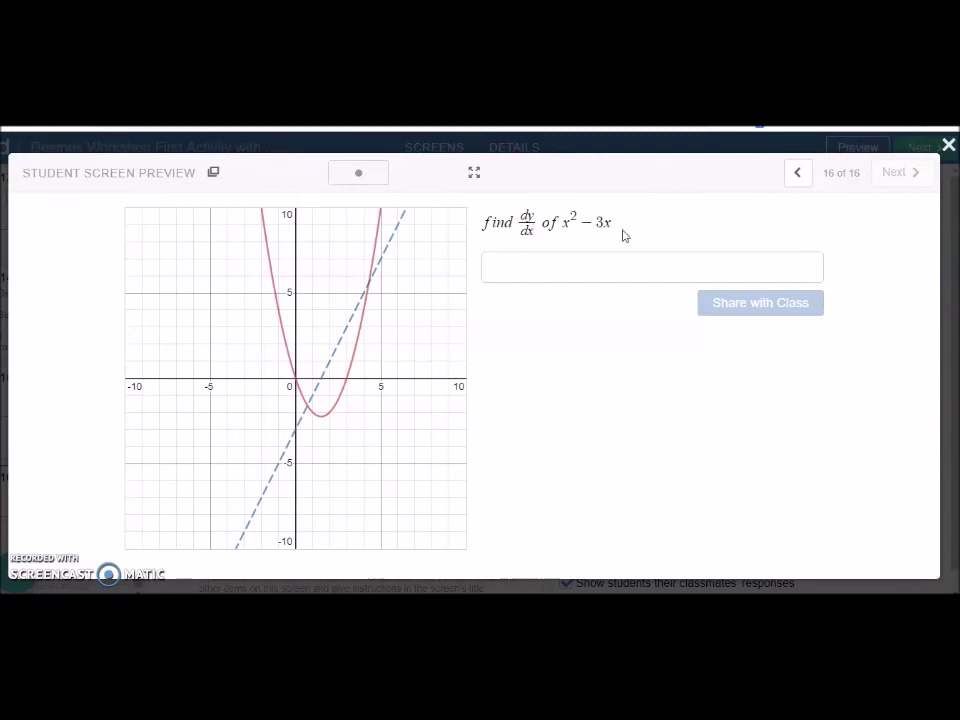
pyautogui.click(536, 274)
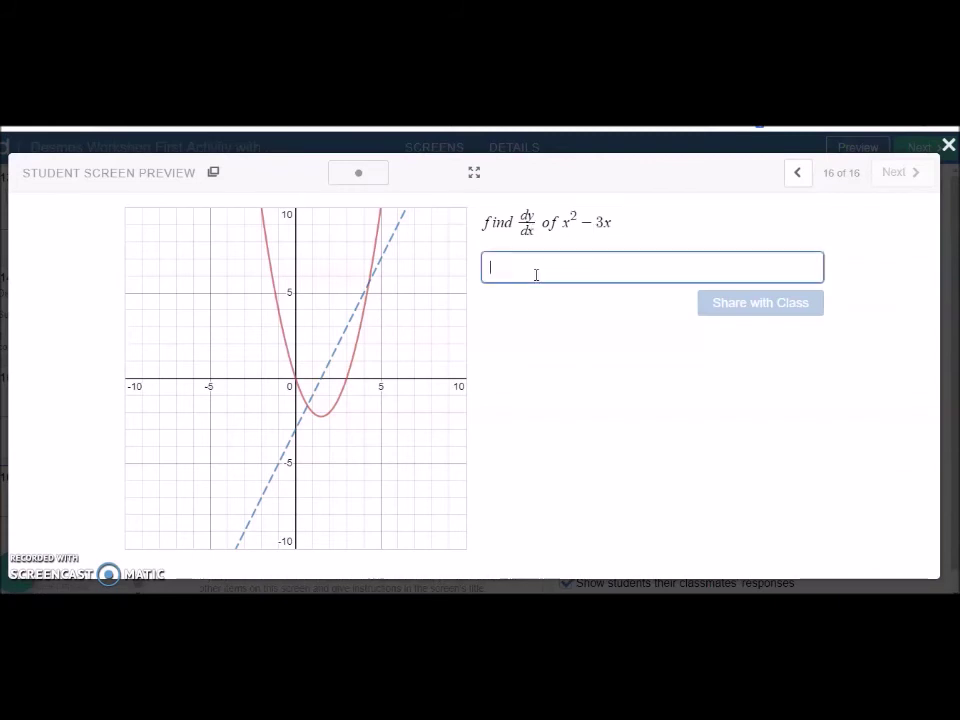
pyautogui.write('2x-3')
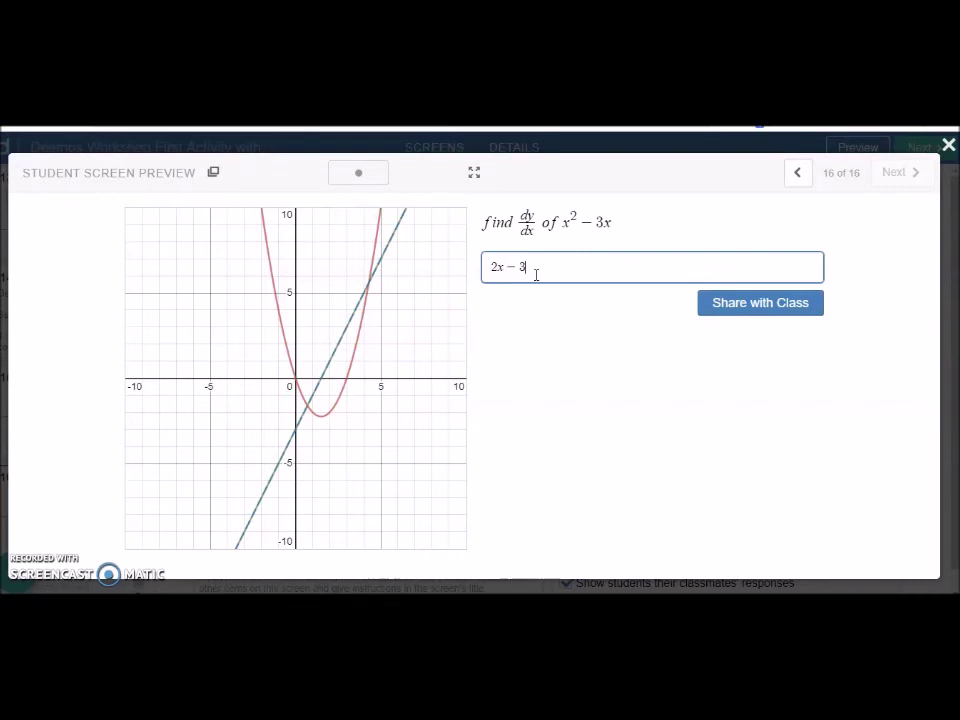
pyautogui.press('Return')
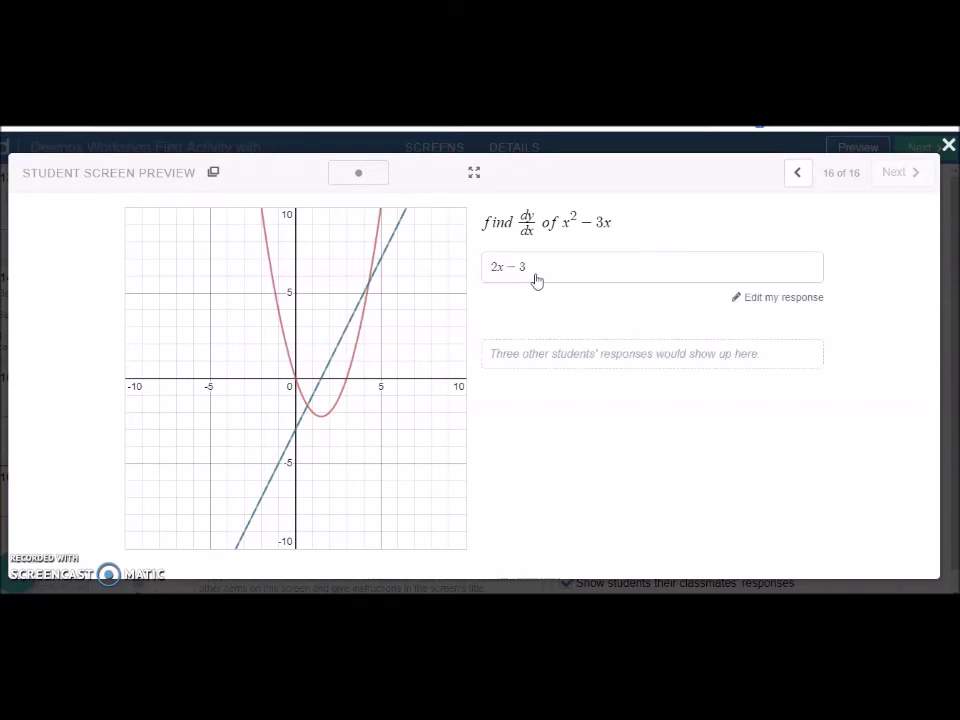
# - Change the previewed answer to 2x - 1, share it with the class, and close the preview
pyautogui.click(535, 279)
pyautogui.press('BackSpace')
pyautogui.write('1')
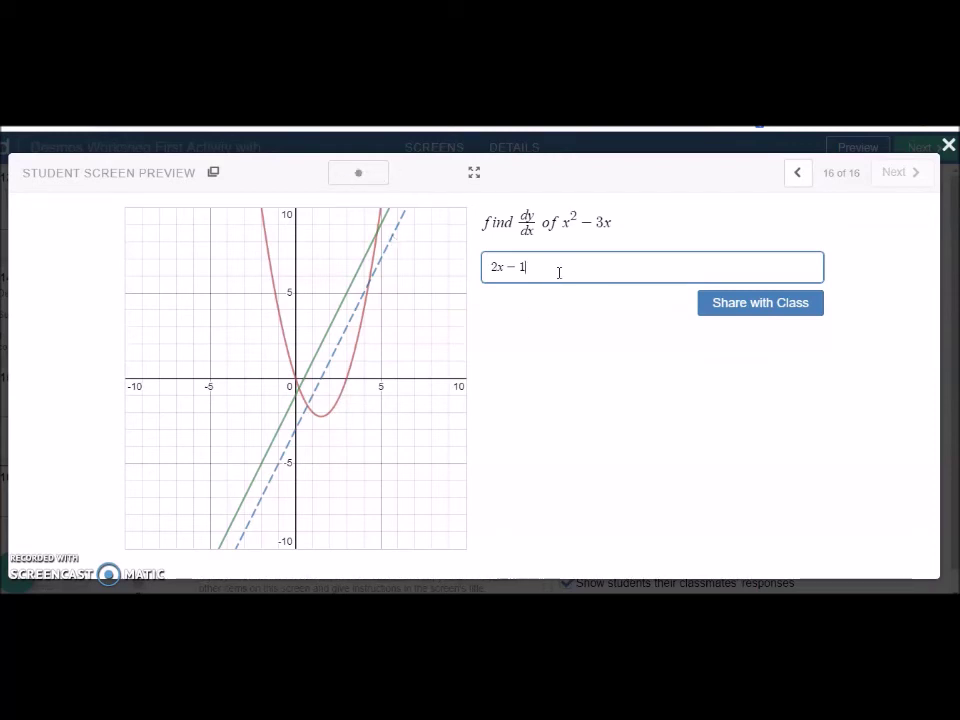
pyautogui.click(767, 313)
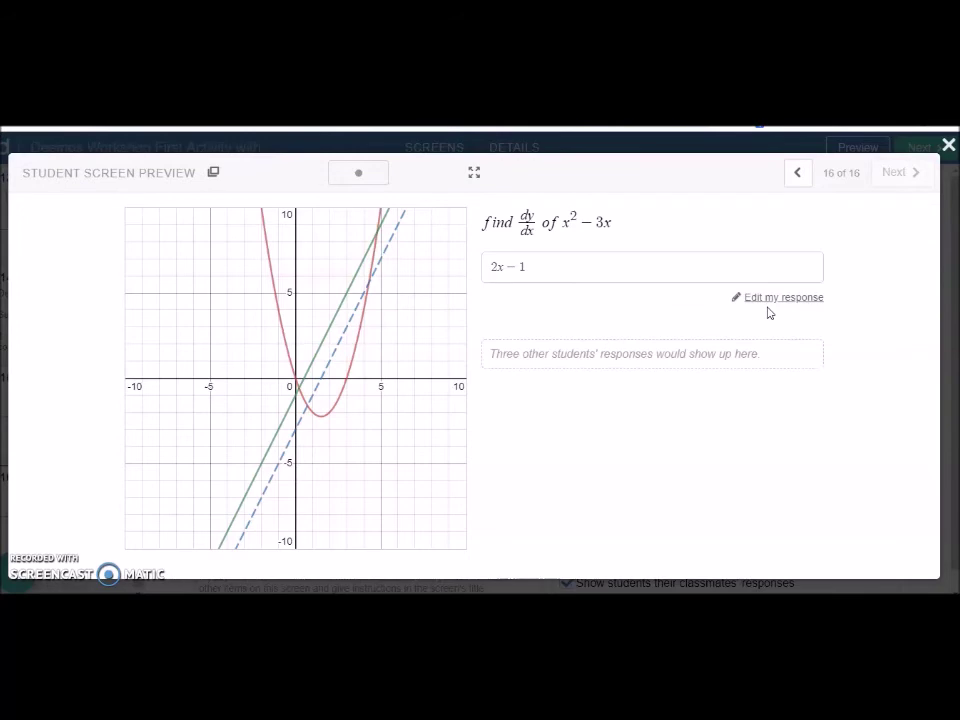
pyautogui.click(948, 146)
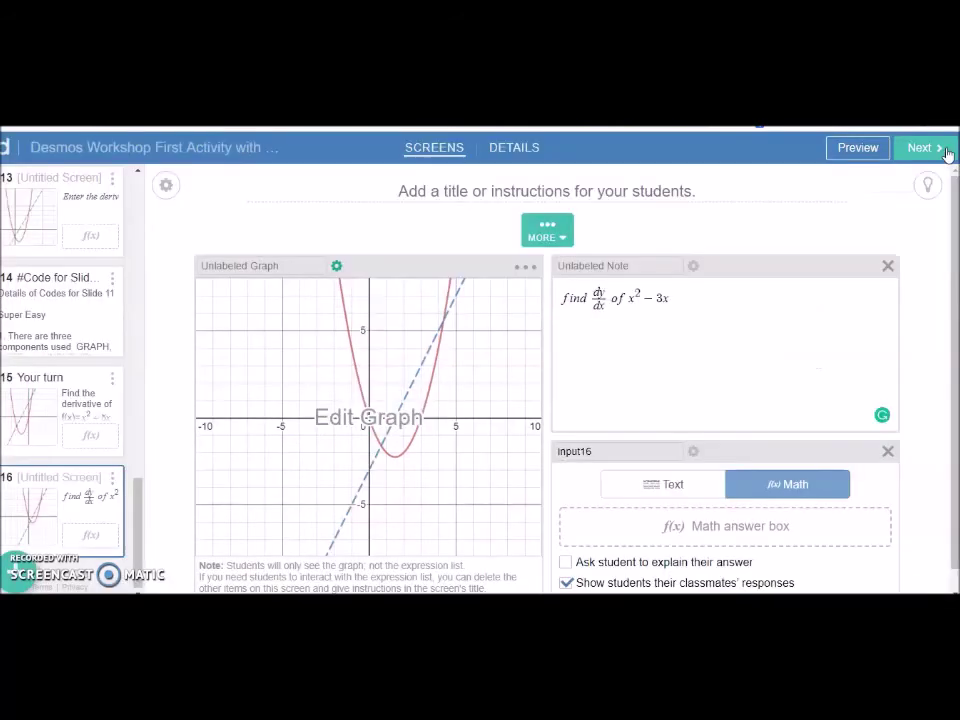
# - Begin the input16 script by defining inputf=simpleFunction(this.latex) below a blank line
pyautogui.click(692, 455)
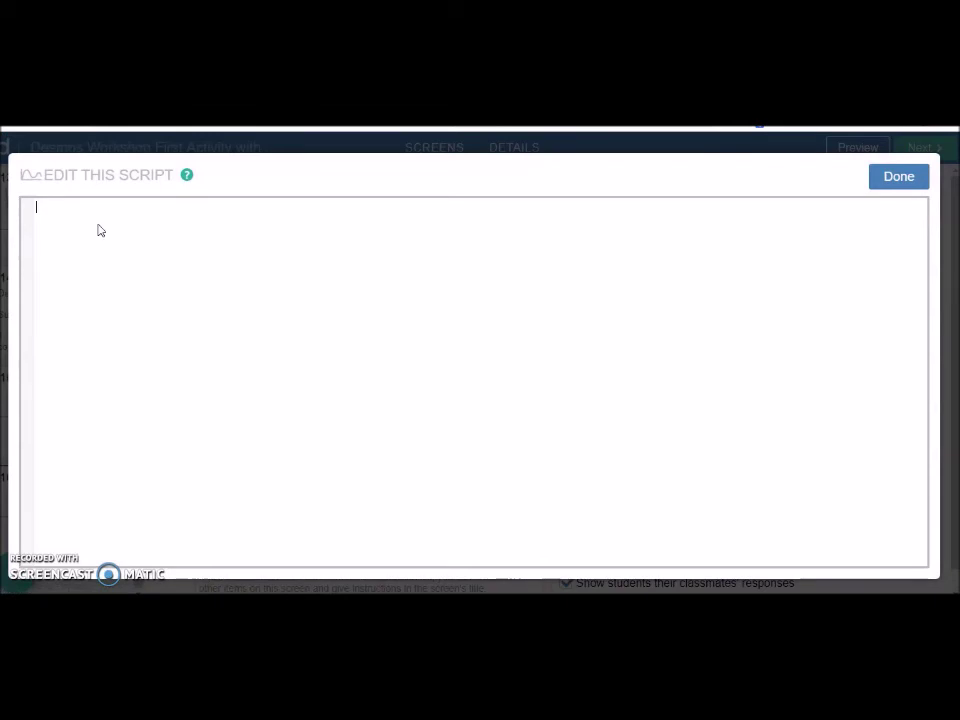
pyautogui.write('co')
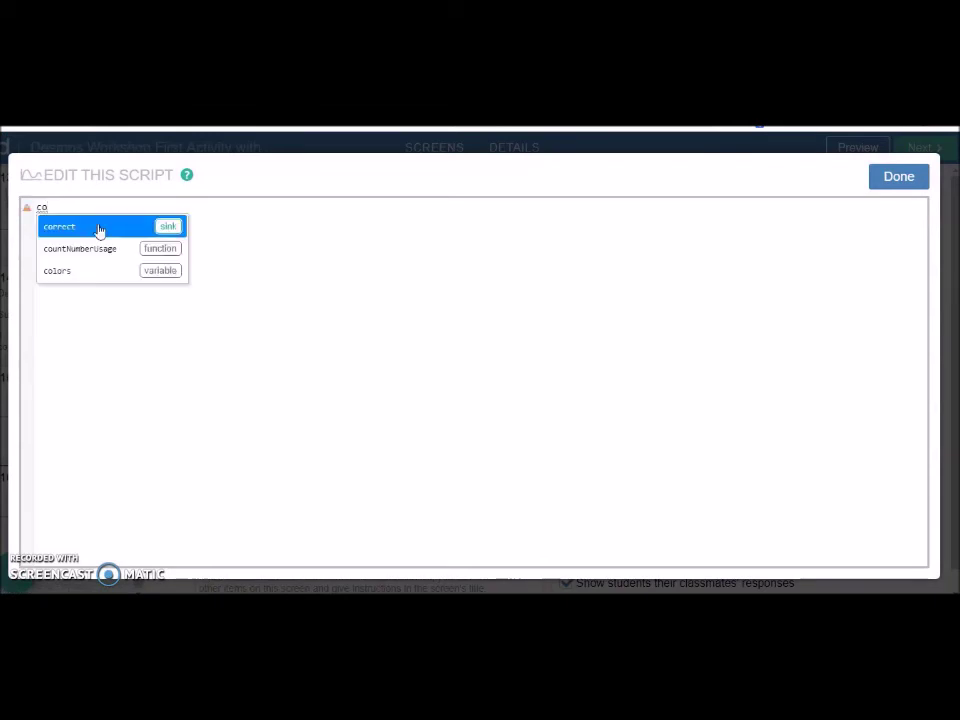
pyautogui.press('BackSpace')
pyautogui.press('BackSpace')
pyautogui.press('Return')
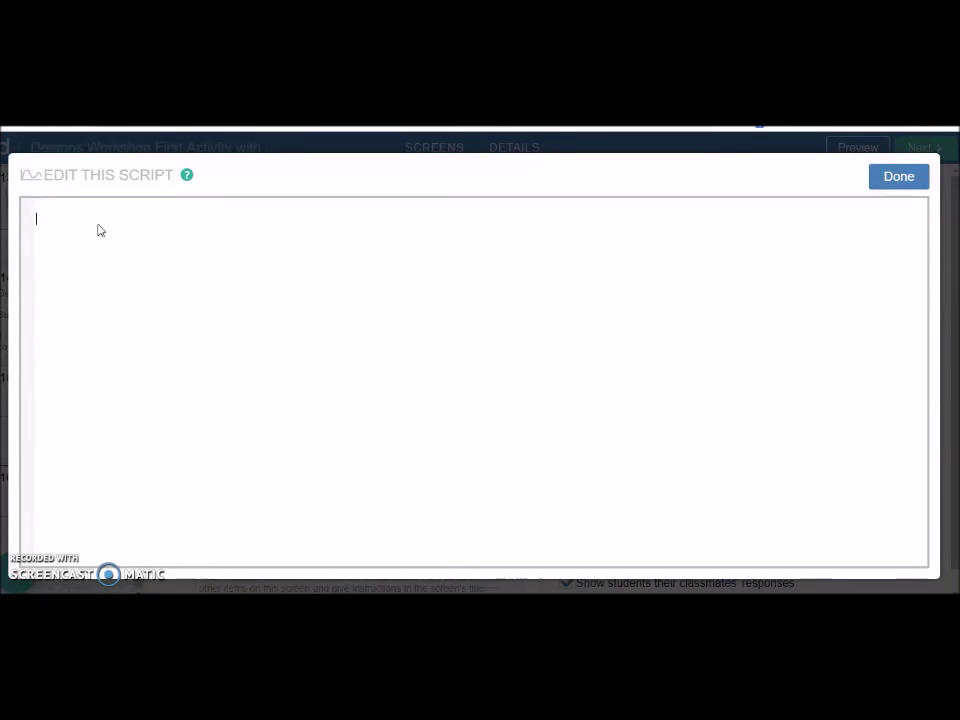
pyautogui.write('inp')
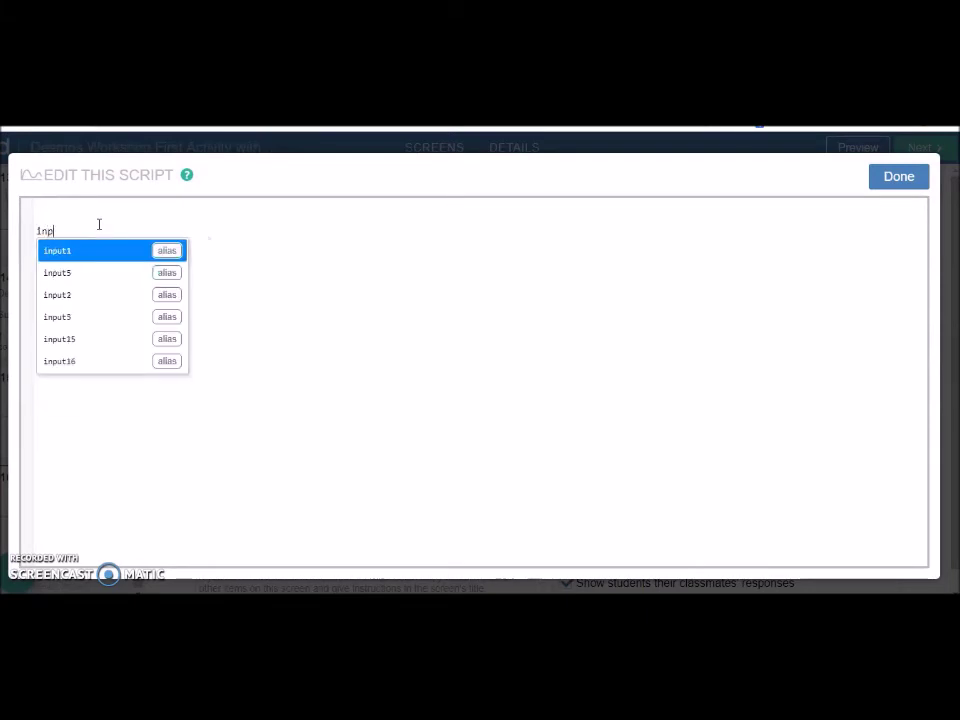
pyautogui.write('utf')
pyautogui.write('_')
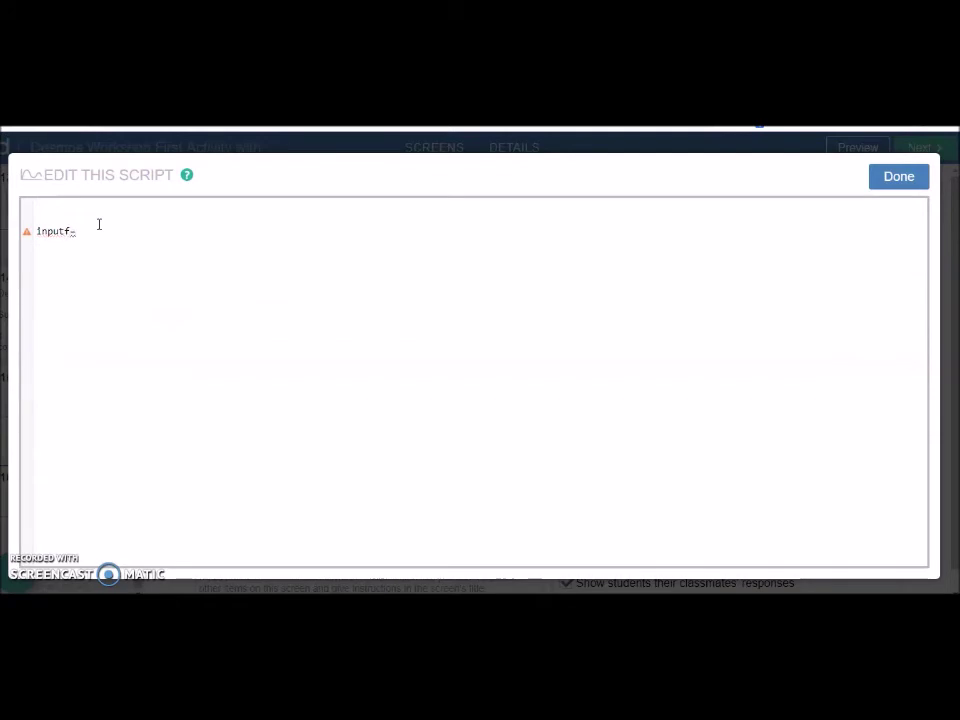
pyautogui.write('sim')
pyautogui.press('Return')
pyautogui.write('this.')
pyautogui.press('Return')
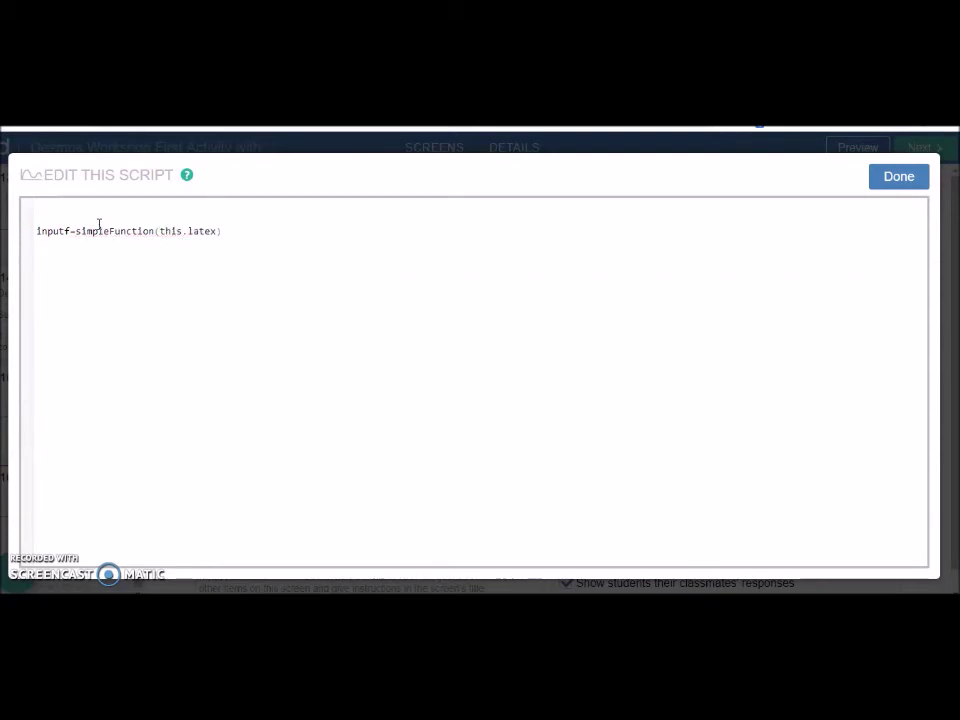
# - Define key= simpleFunction("2x-3","x") on a new line below the inputf definition in the input16 script
pyautogui.press('Return')
pyautogui.write('key= sim')
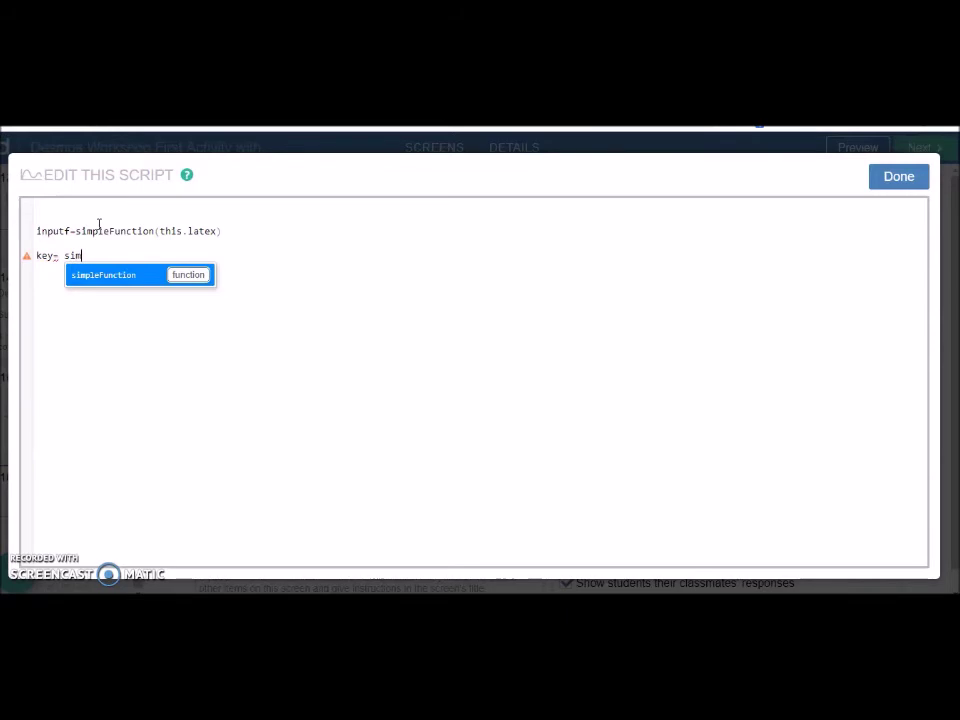
pyautogui.press('Return')
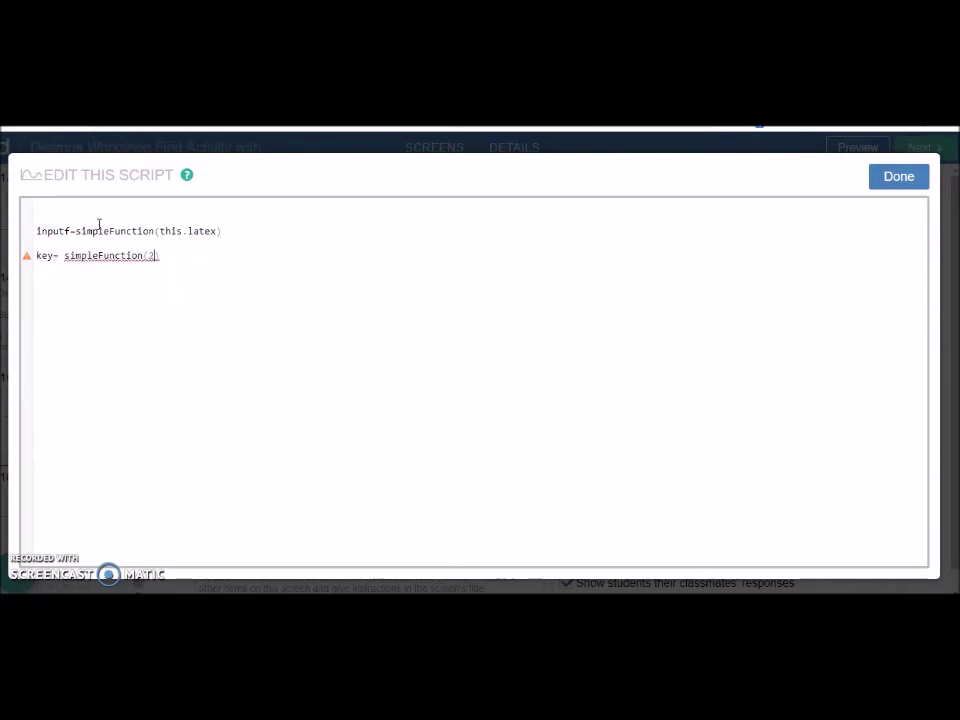
pyautogui.write('2x-3')
pyautogui.press('Left')
pyautogui.press('Right')
pyautogui.write('"')
pyautogui.press('Right')
pyautogui.press('Right')
pyautogui.write('",')
pyautogui.press('Right')
pyautogui.write('"x"')
pyautogui.press('Left')
pyautogui.write('"')
pyautogui.press('End')
pyautogui.press('Return')
pyautogui.write('correct:')
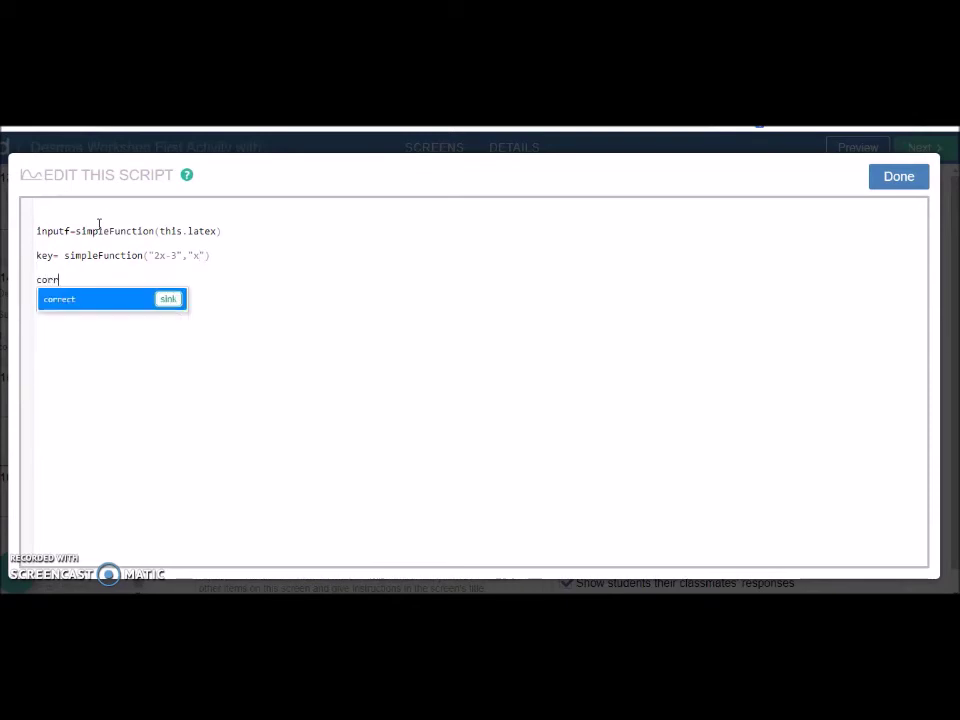
pyautogui.press('BackSpace')
pyautogui.press('BackSpace')
pyautogui.press('BackSpace')
pyautogui.press('BackSpace')
pyautogui.press('BackSpace')
pyautogui.press('BackSpace')
pyautogui.press('BackSpace')
# - Define solu as the comparison inputf.evaluateAt(1)=key.evaluateAt(1) below the key definition
pyautogui.write('solu=')
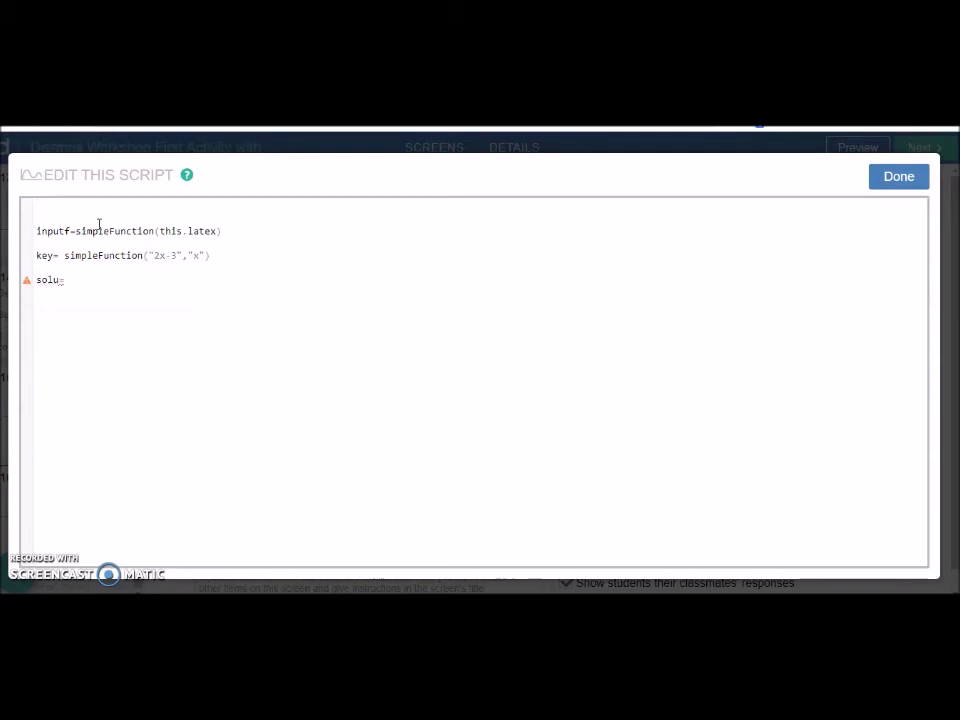
pyautogui.write(' in')
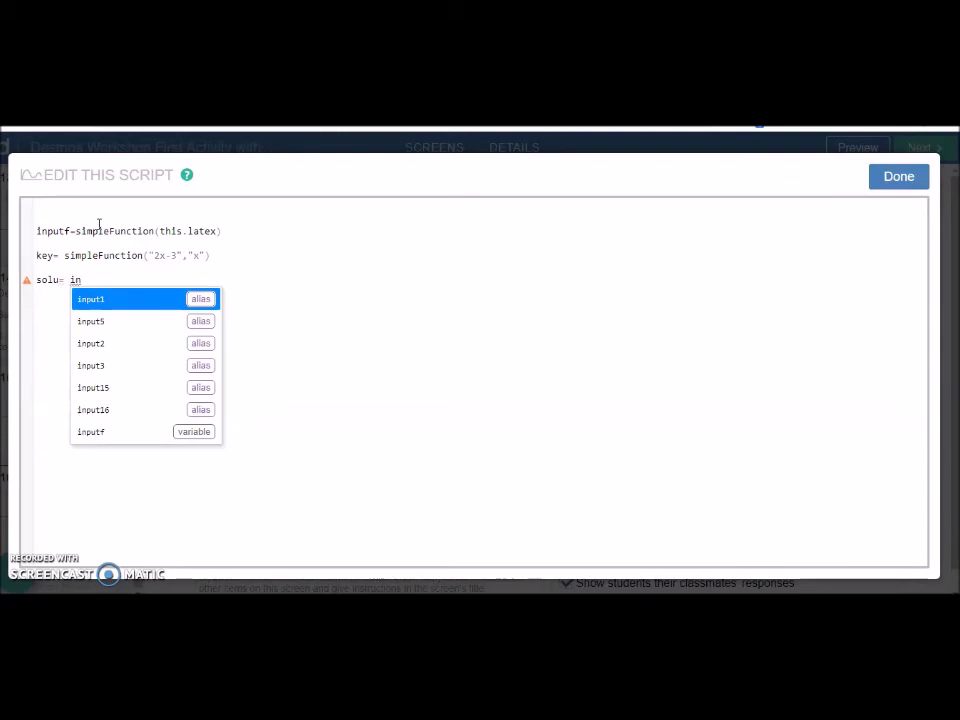
pyautogui.press('Up')
pyautogui.press('Return')
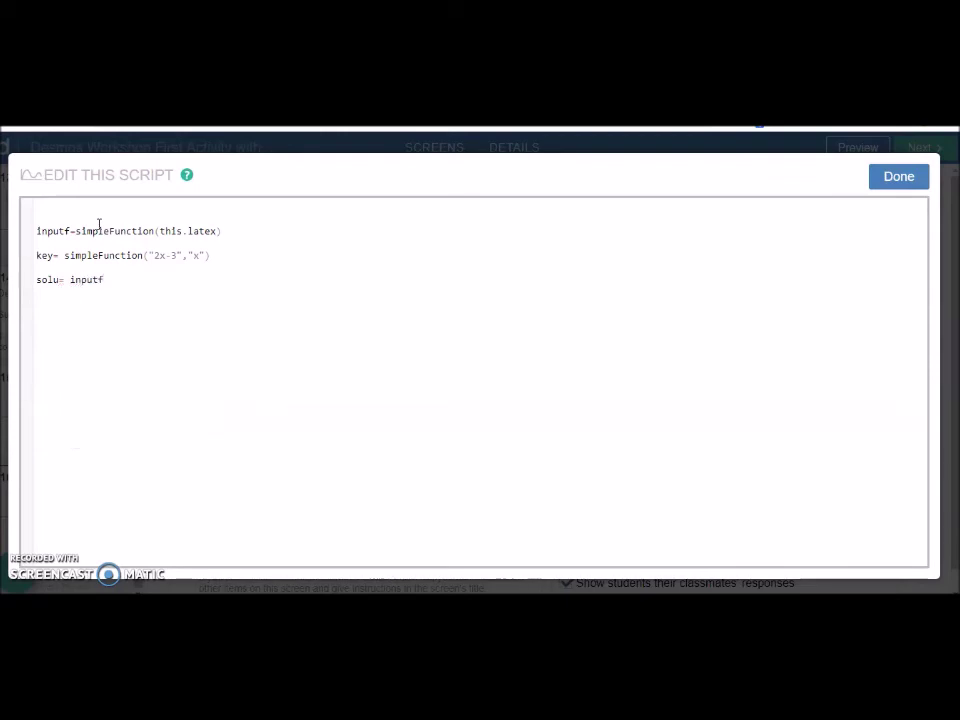
pyautogui.write('.')
pyautogui.press('Return')
pyautogui.write('()1);si')
pyautogui.press('BackSpace')
pyautogui.press('BackSpace')
pyautogui.press('BackSpace')
pyautogui.write('=key.')
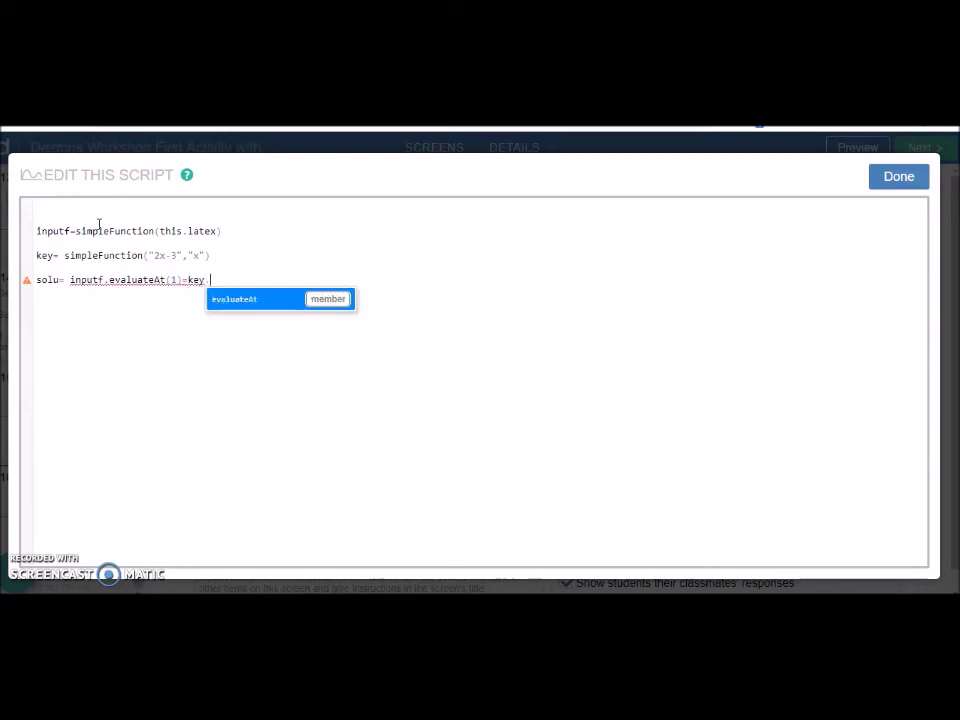
pyautogui.press('Return')
pyautogui.write('(1)')
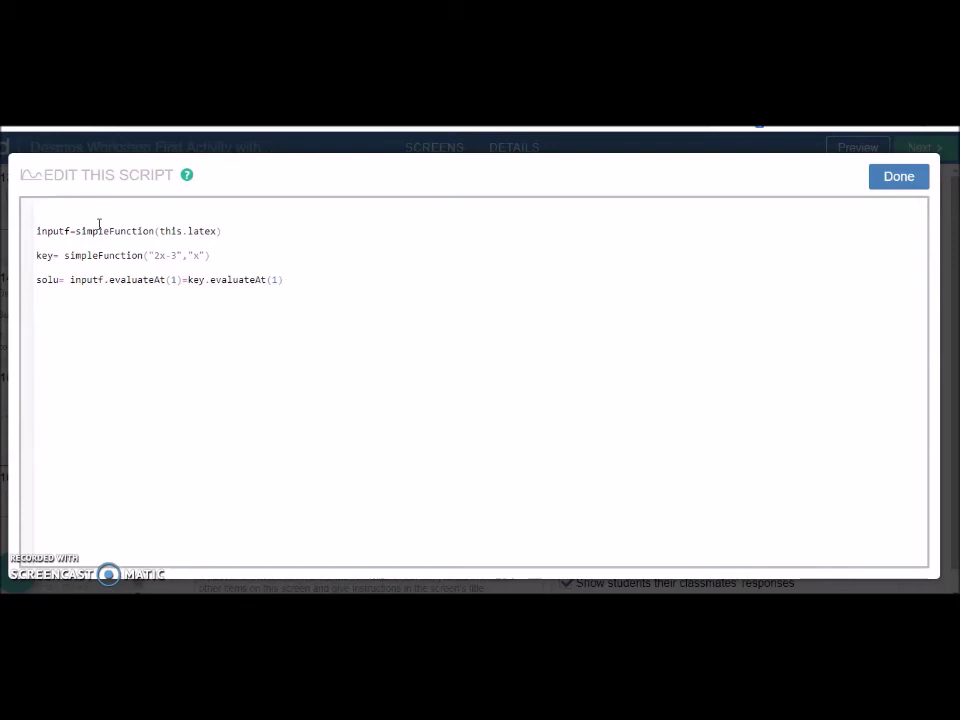
# - Extend the solu condition with "and inputf.evaluateAt(2)=key.evaluateAt(2)", reusing a copy of the first comparison
pyautogui.write(' and')
pyautogui.moveTo(70, 280); pyautogui.dragTo(283, 283)
pyautogui.hotkey('ctrl', 'c')
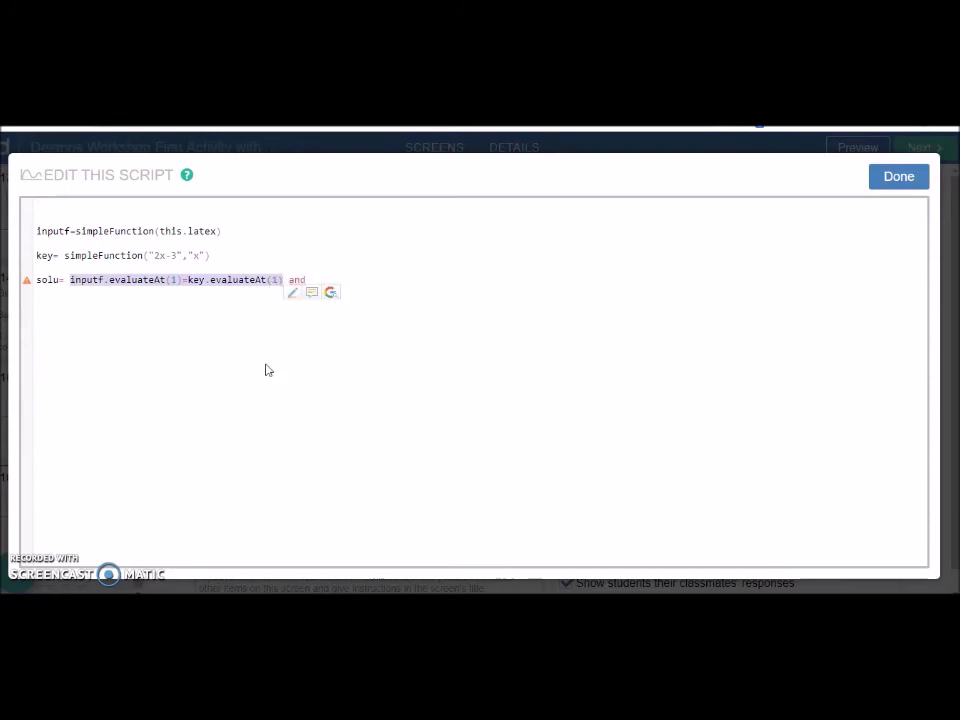
pyautogui.click(360, 283)
pyautogui.write('and')
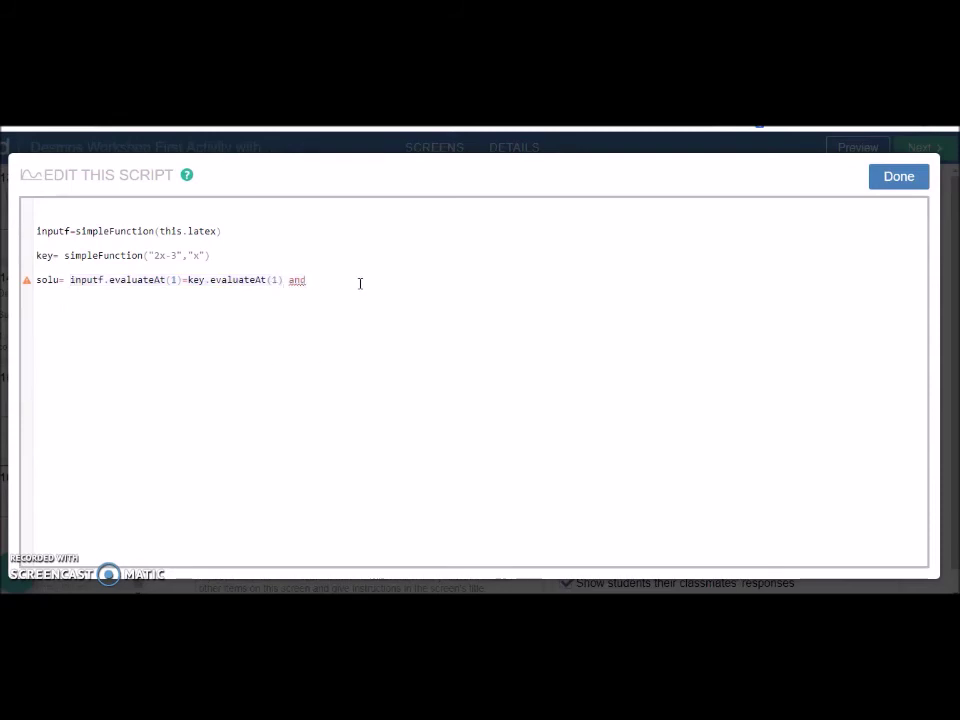
pyautogui.hotkey('ctrl', 'v')
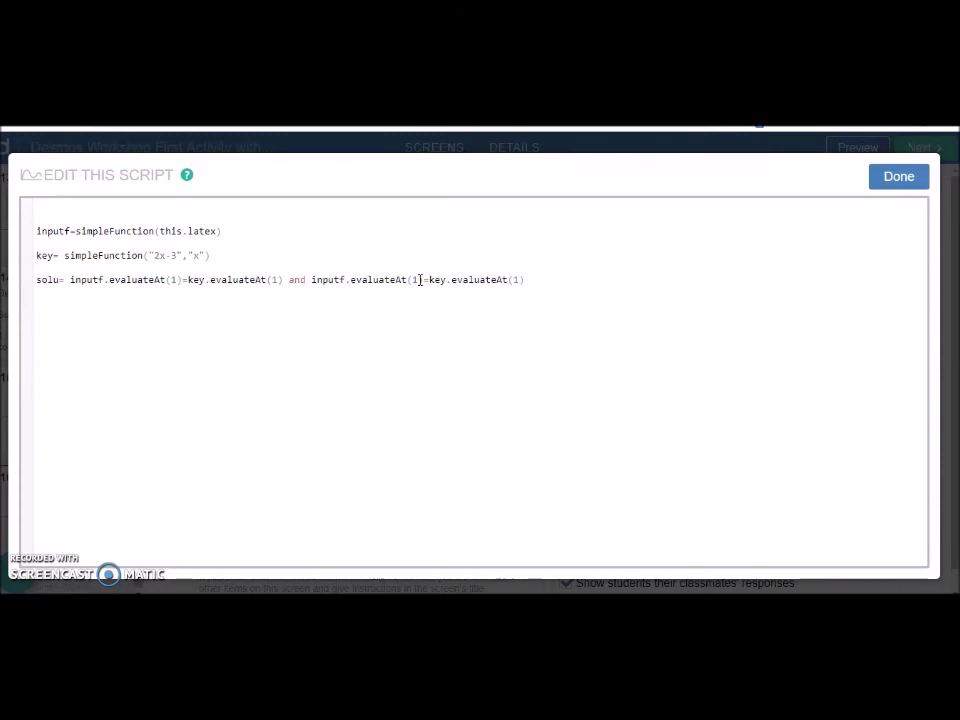
pyautogui.click(421, 280)
pyautogui.press('BackSpace')
pyautogui.write('2')
pyautogui.press('Right')
pyautogui.press('Right')
pyautogui.press('Right')
pyautogui.press('Right')
pyautogui.press('Right')
pyautogui.press('Right')
pyautogui.press('Right')
# - Add the line correct: solu at the end of the script and finish editing it
pyautogui.press('Return')
pyautogui.write('co')
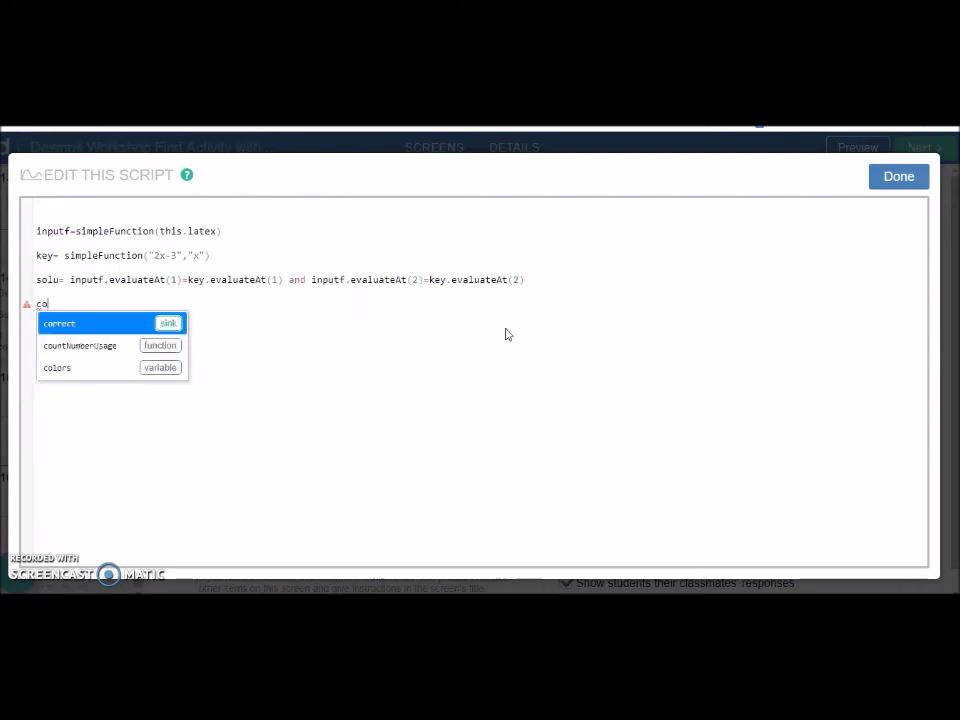
pyautogui.press('Return')
pyautogui.write('solu')
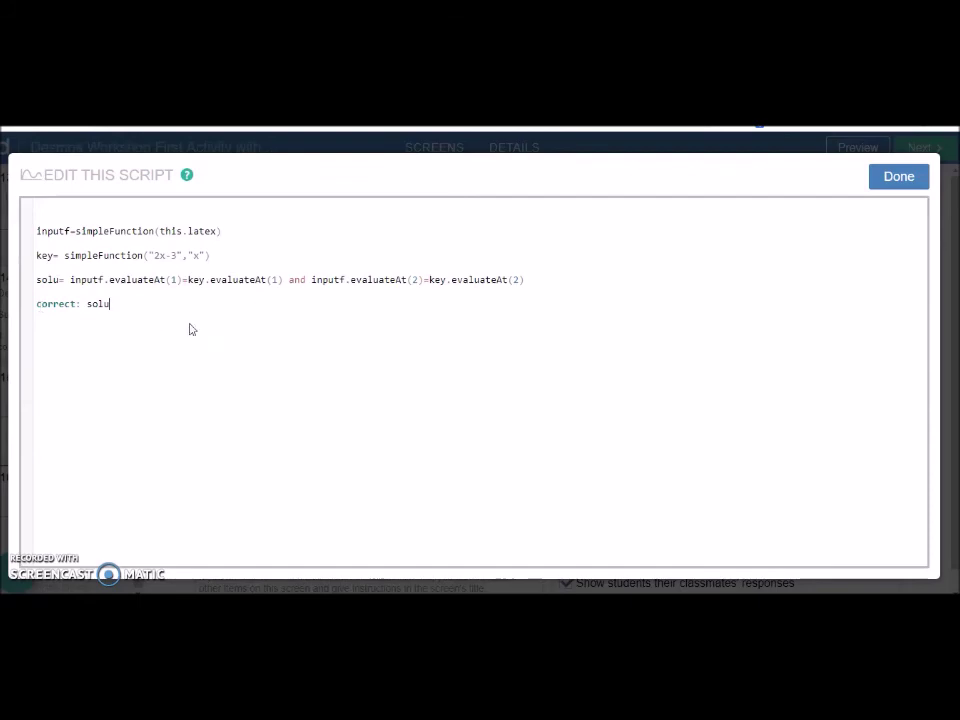
pyautogui.click(898, 184)
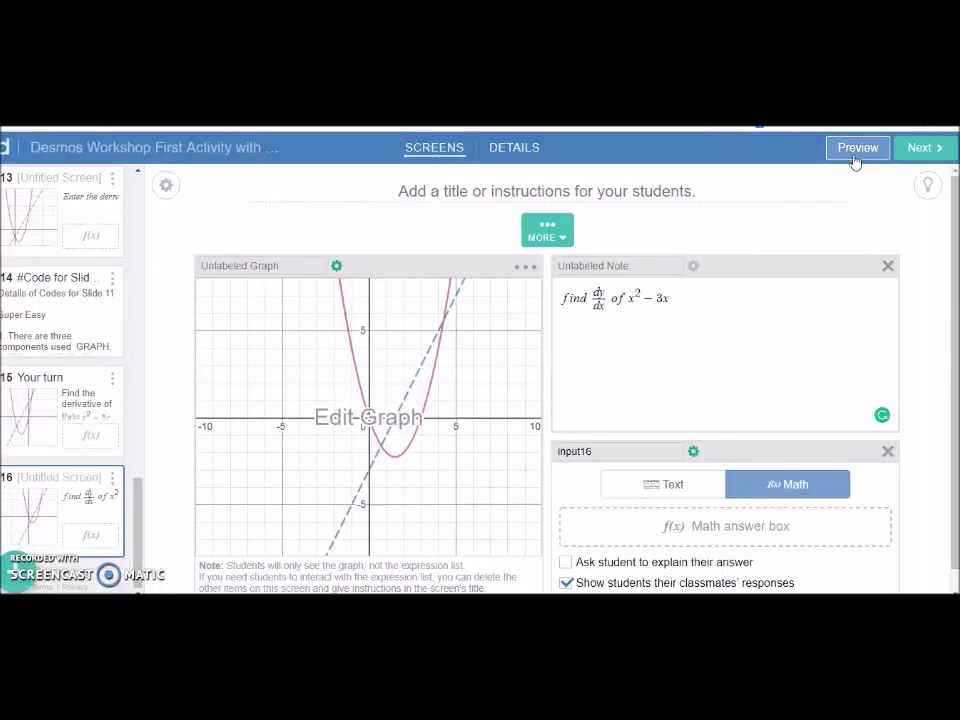
# - Preview screen 16 as a student, test the answers 2x and 2x - 3, and close the preview
pyautogui.click(853, 157)
pyautogui.click(540, 266)
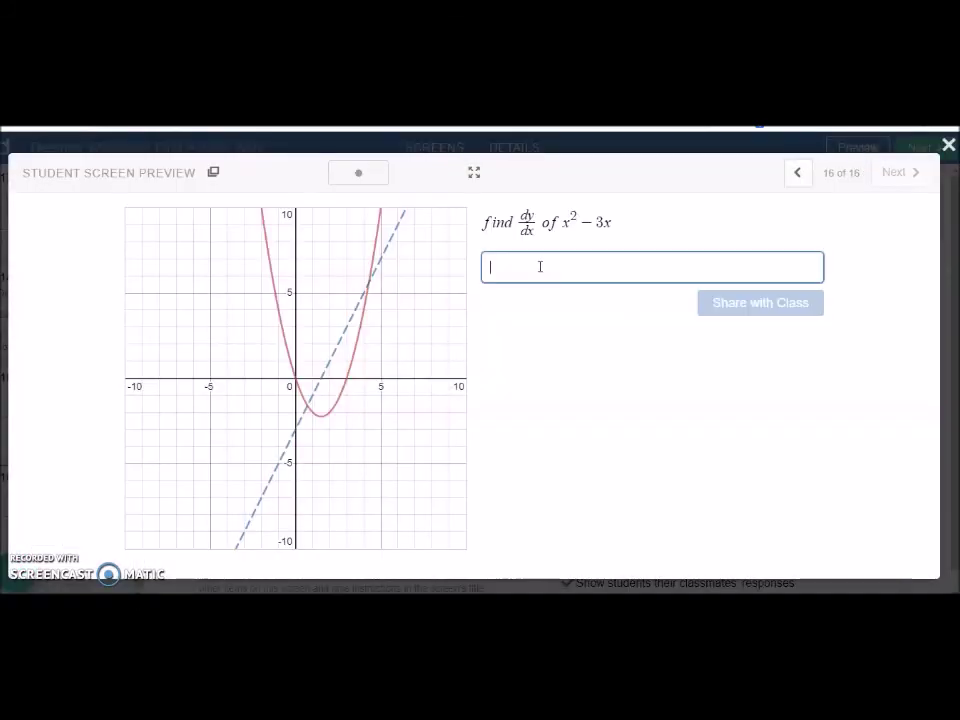
pyautogui.write('2x')
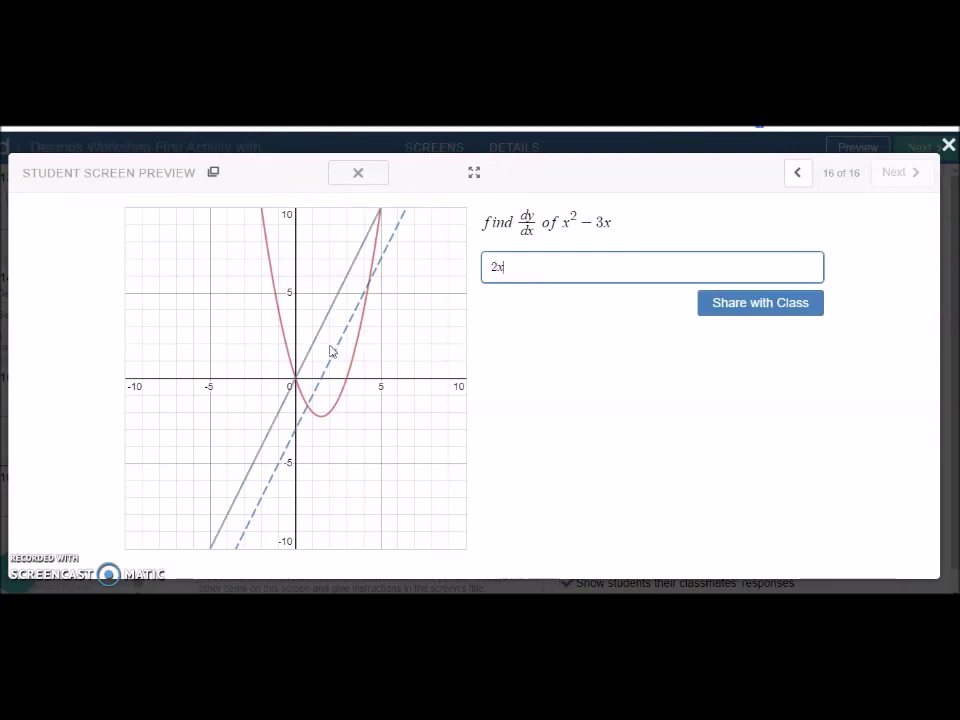
pyautogui.write('-')
pyautogui.write('3')
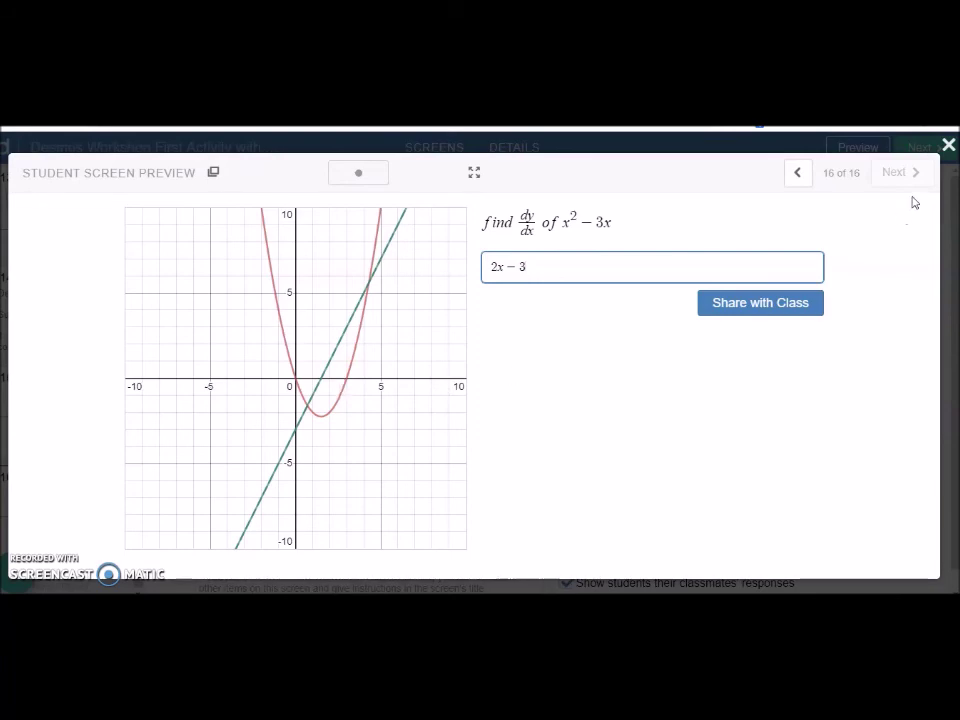
pyautogui.click(948, 145)
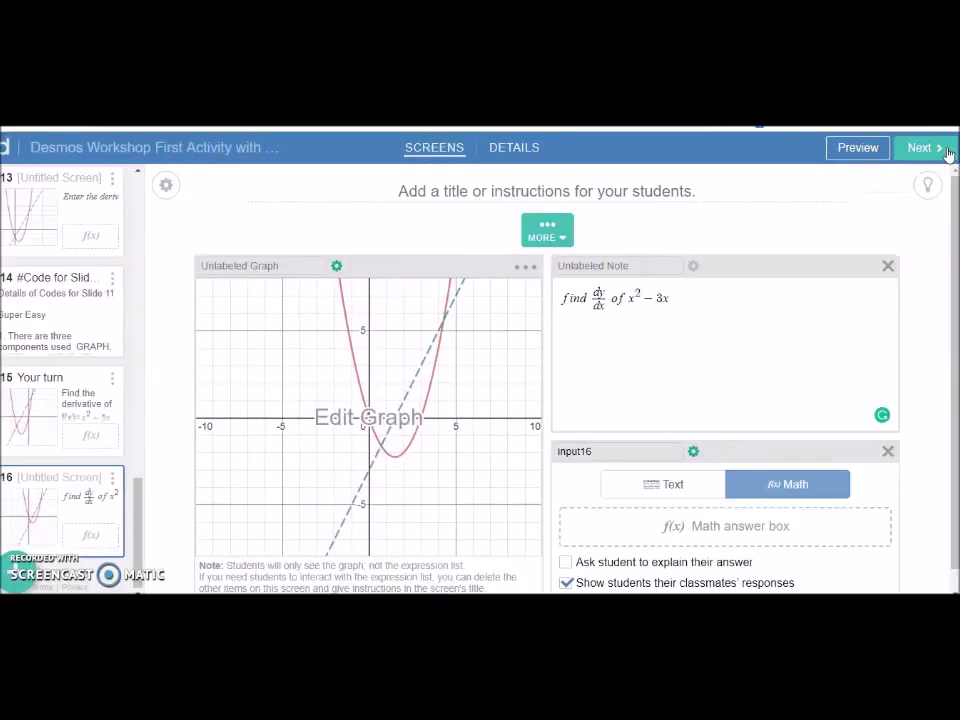
# - Reopen the input16 script and examine the inputf definition and the lines that check the answer
pyautogui.click(693, 452)
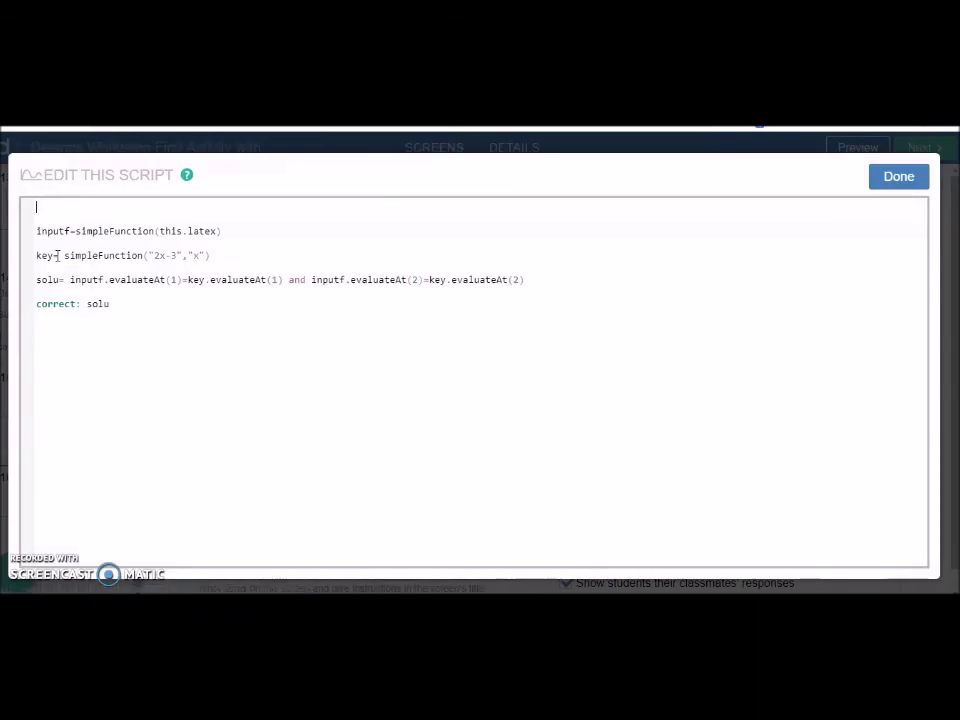
pyautogui.moveTo(35, 231); pyautogui.dragTo(72, 231)
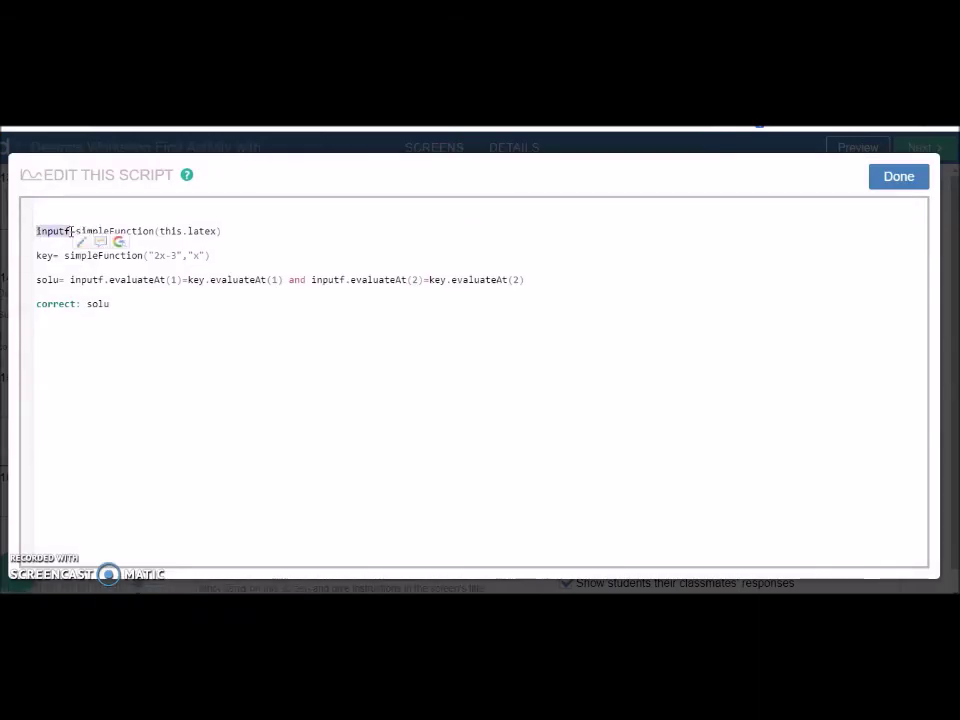
pyautogui.click(260, 231)
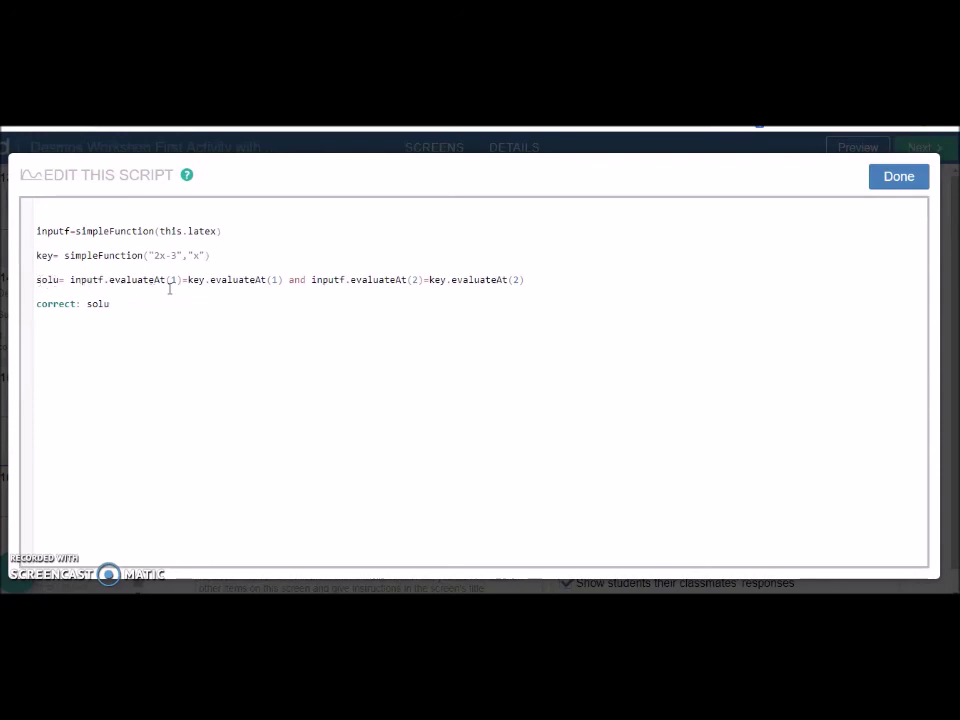
# - Try the standalone line inputf.evaluateAt(1)=key.evaluateAt(1) below correct: solu, and cut it from the script
pyautogui.click(92, 332)
pyautogui.press('Return')
pyautogui.write('in')
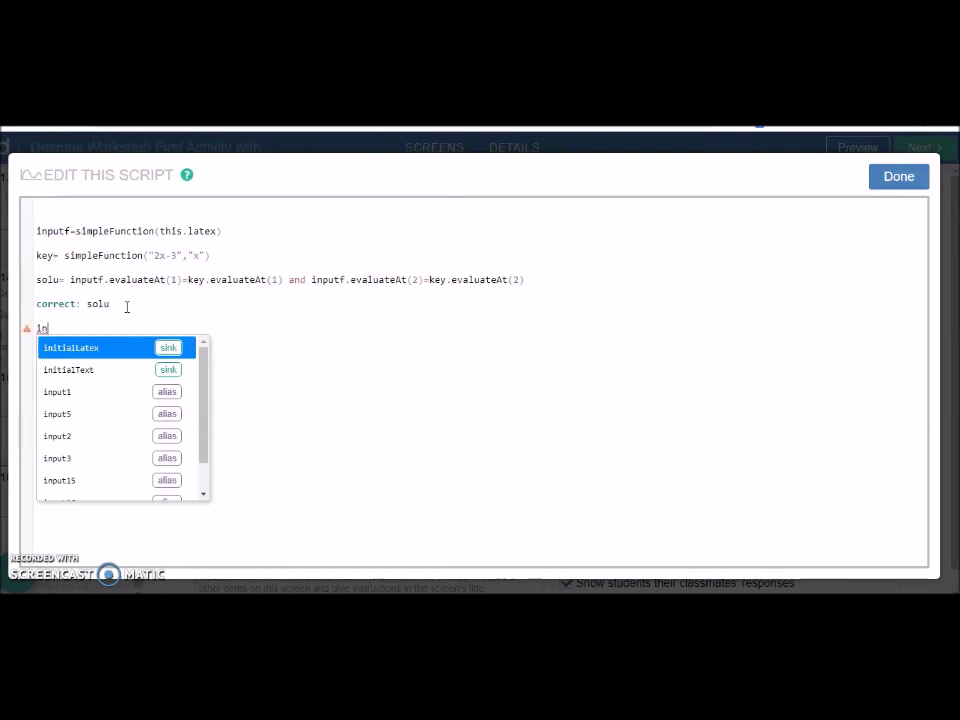
pyautogui.press('Up')
pyautogui.press('Return')
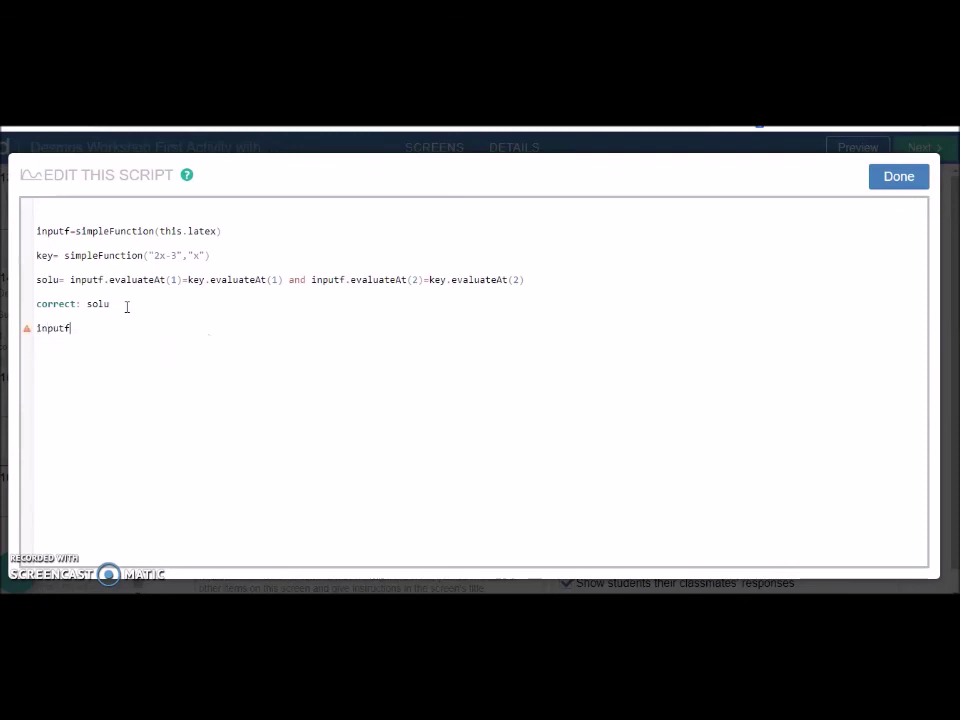
pyautogui.write('.')
pyautogui.press('Return')
pyautogui.write('(1)=key')
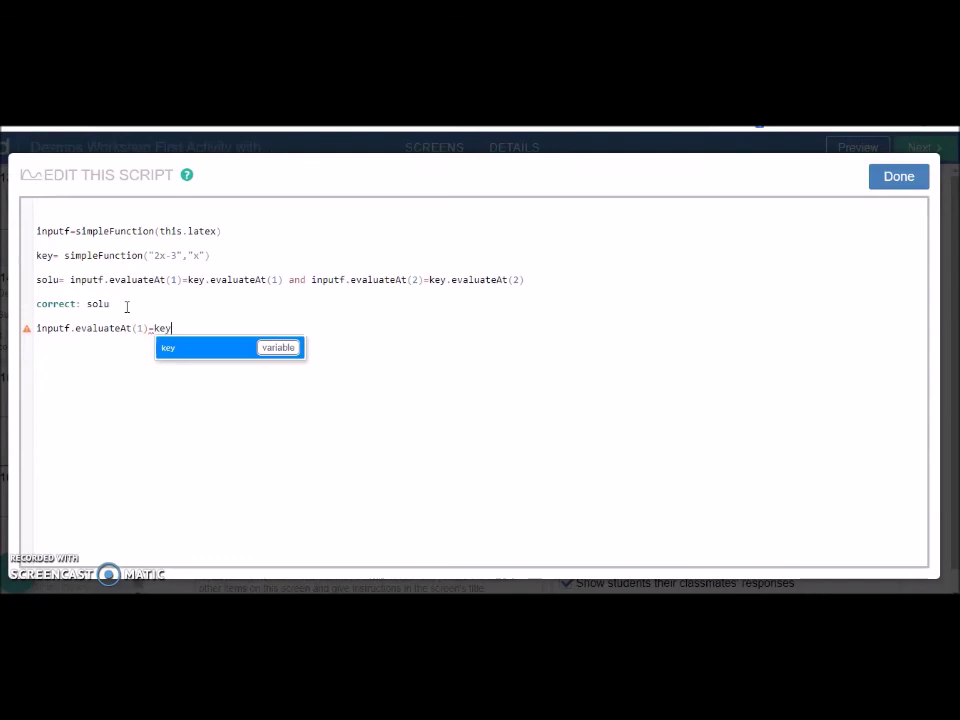
pyautogui.press('Return')
pyautogui.write('.')
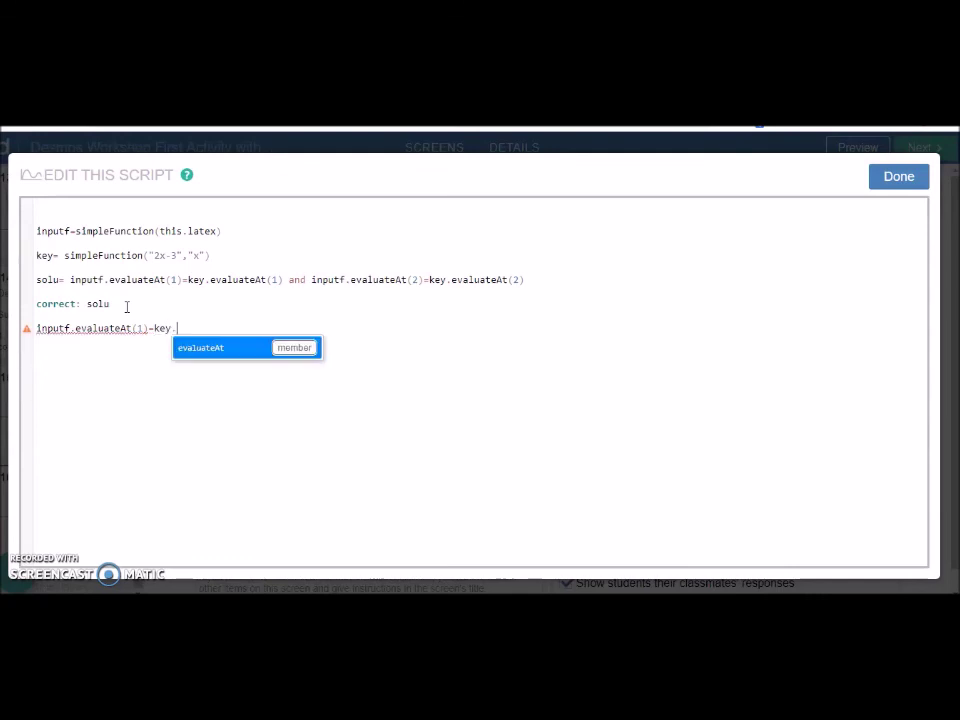
pyautogui.press('Return')
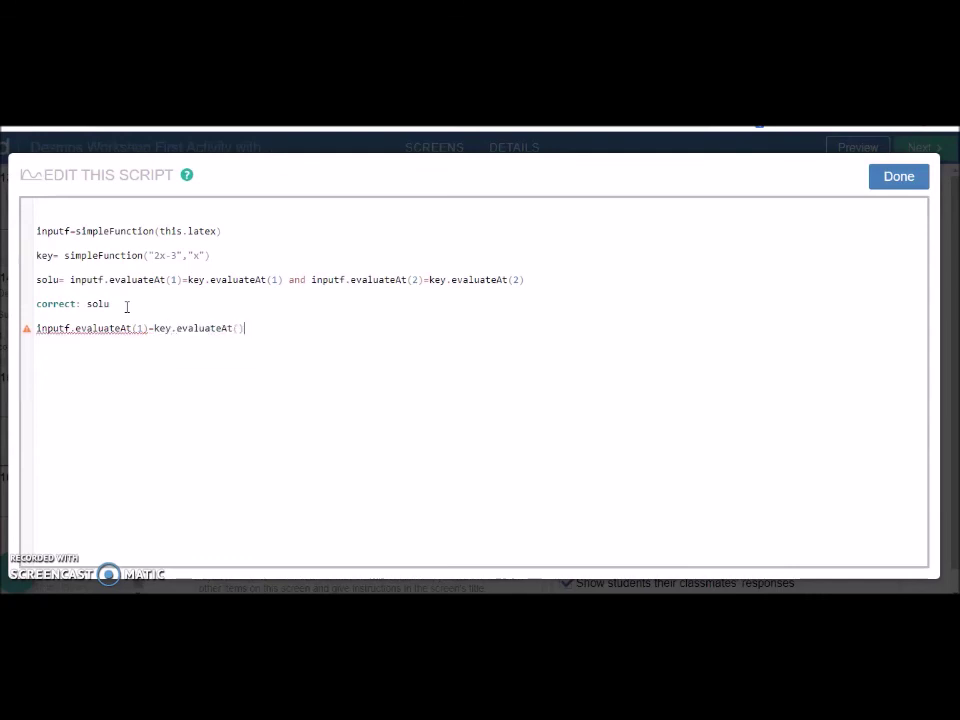
pyautogui.write('(1')
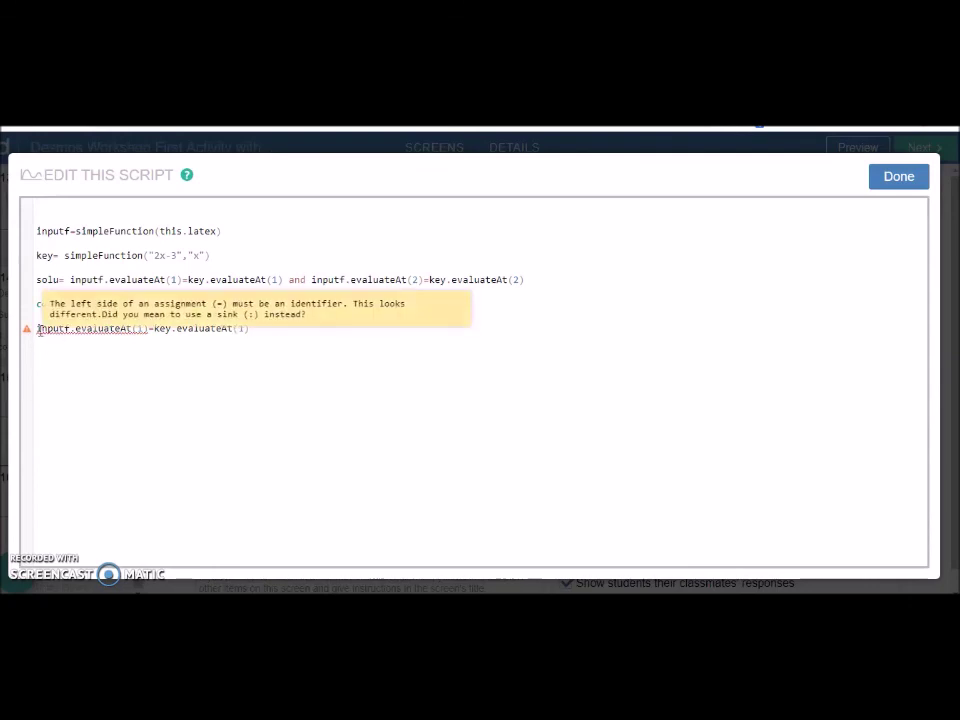
pyautogui.moveTo(37, 330); pyautogui.dragTo(289, 348)
pyautogui.hotkey('ctrl', 'x')
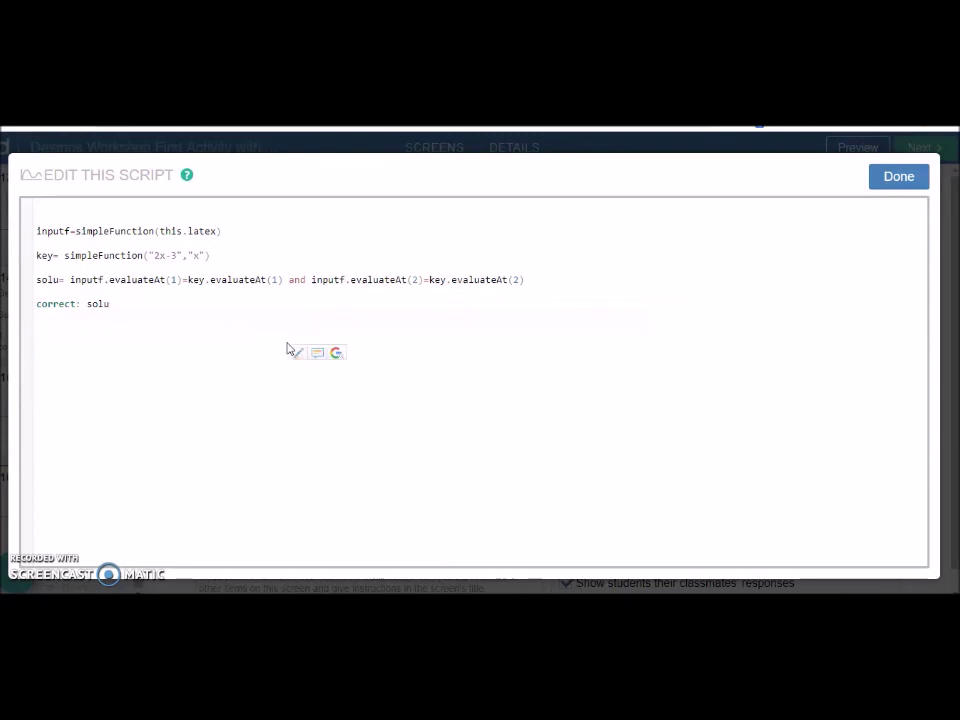
# - Finish editing the input16 script and open the student preview of screen 16
pyautogui.click(892, 184)
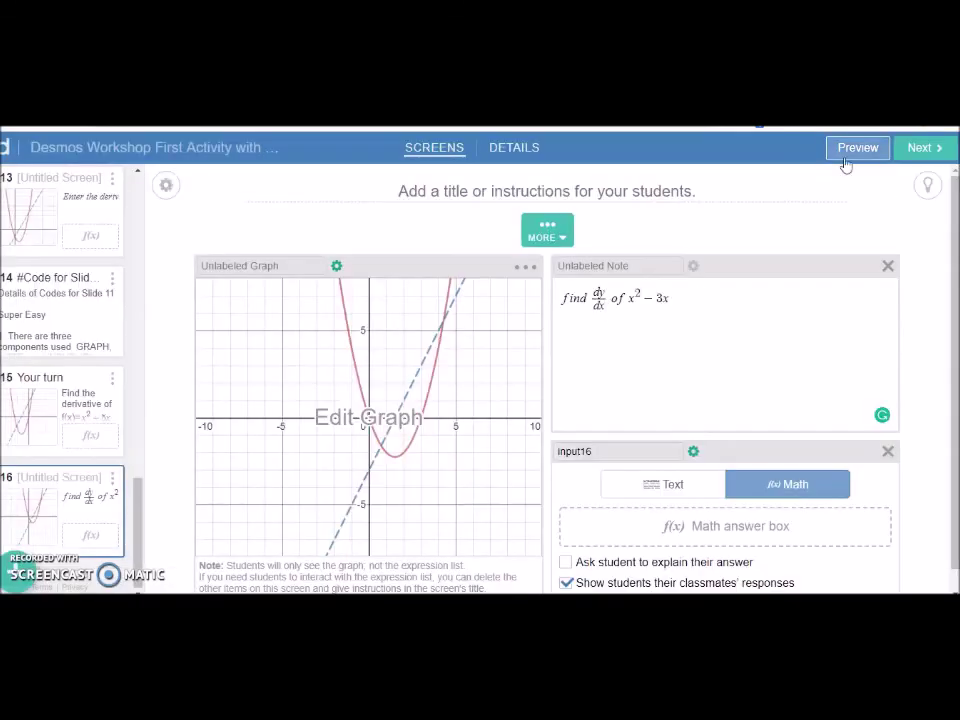
pyautogui.click(852, 155)
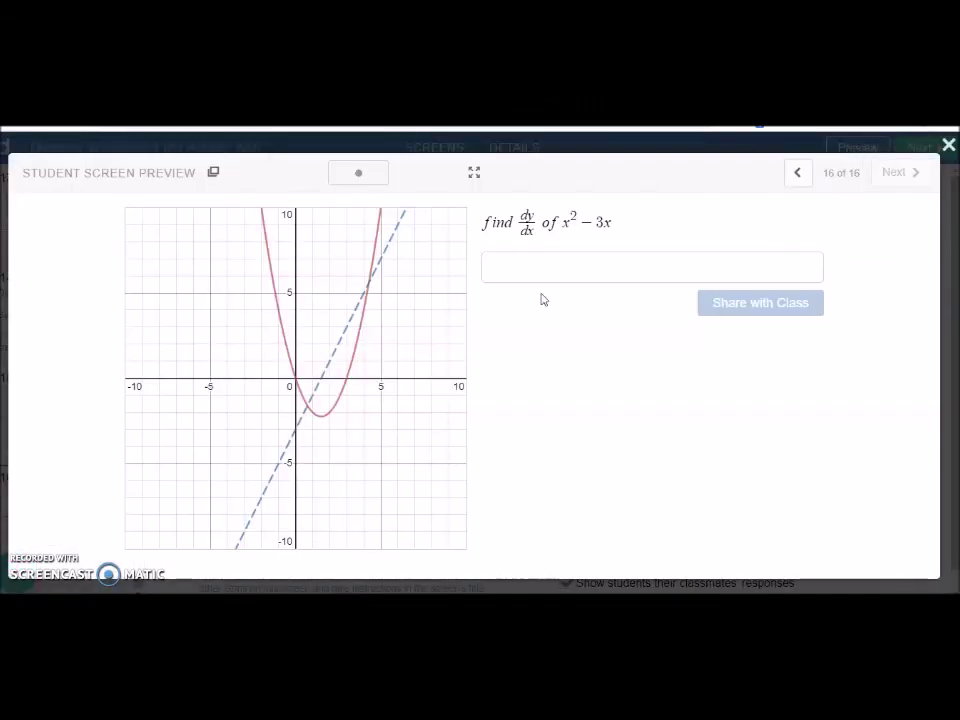